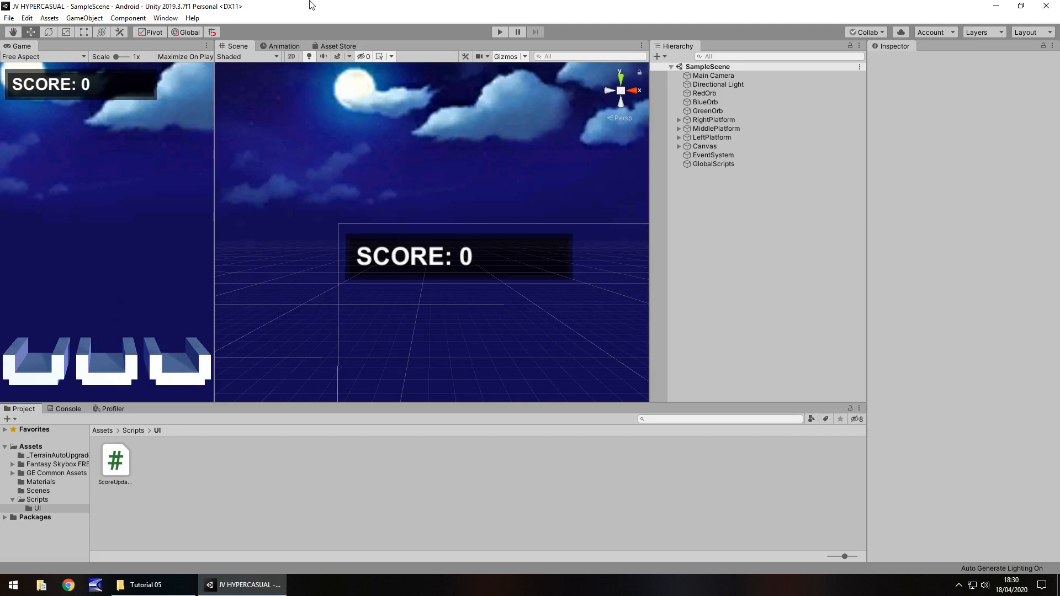
# Add a standard UI Button to the scene's canvas.
pyautogui.click(87, 18)
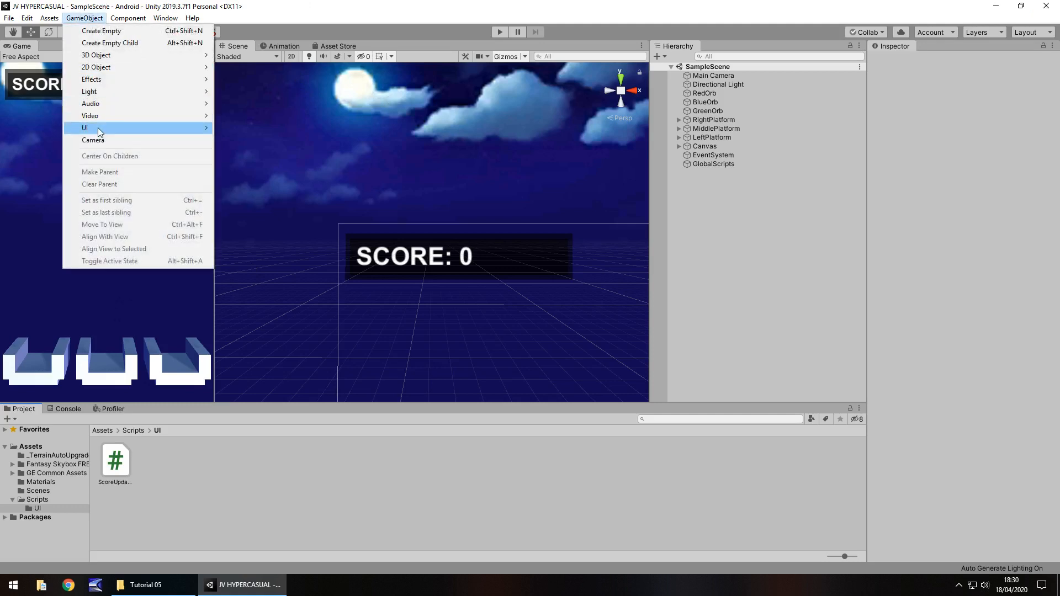
pyautogui.moveTo(98, 127)
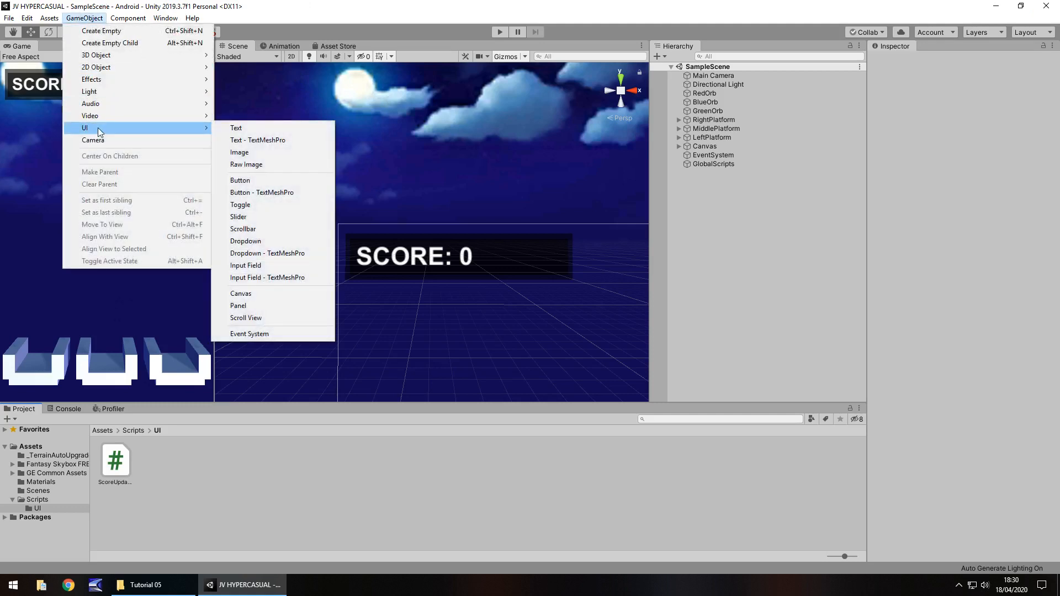
pyautogui.click(261, 185)
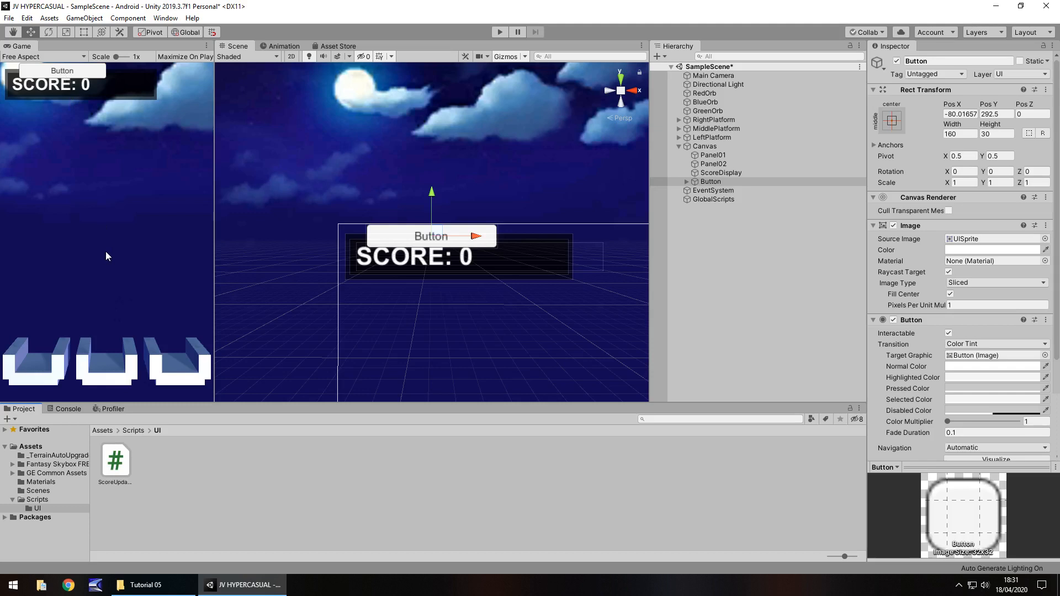
# Move the new button to the canvas's lower-left corner, at about X -135, Y -276, and resize it to about 88 by 39.
pyautogui.scroll(-1, 504, 193)
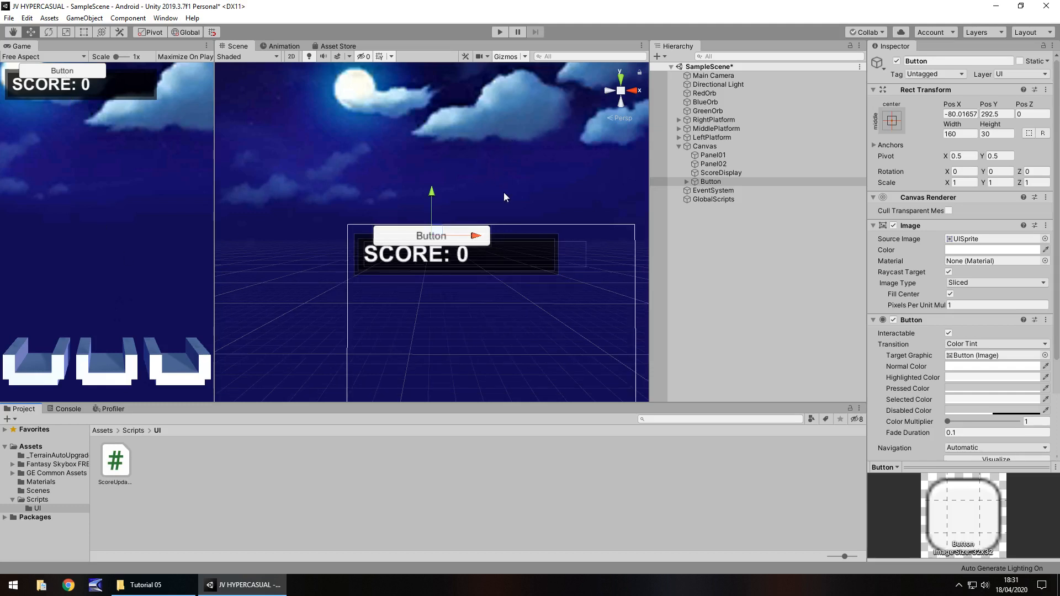
pyautogui.moveTo(534, 264); pyautogui.dragTo(484, 82, button='middle')
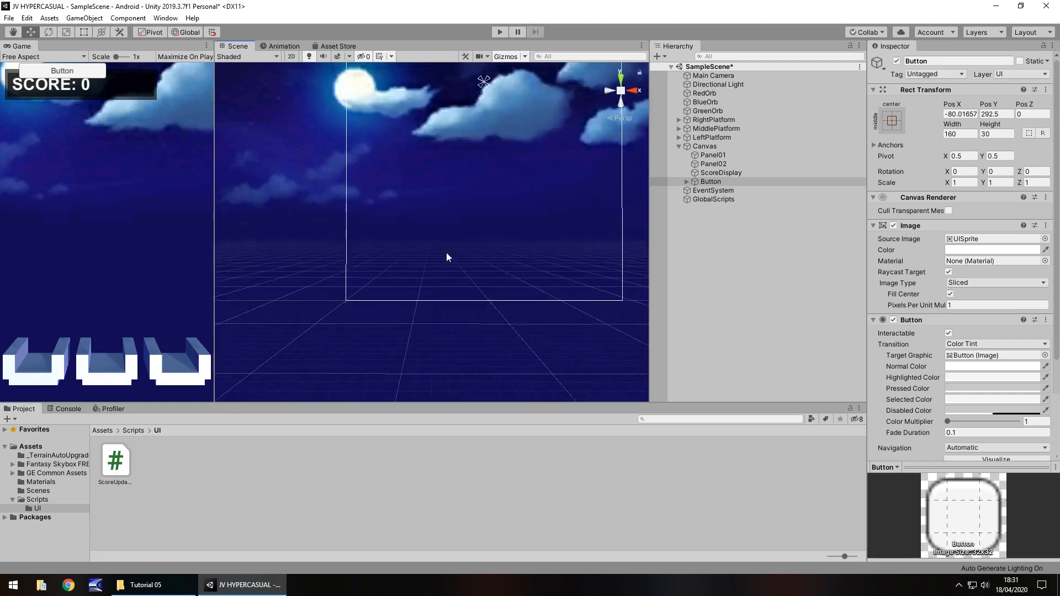
pyautogui.scroll(-7, 463, 206)
pyautogui.moveTo(450, 178); pyautogui.dragTo(434, 271, button='middle')
pyautogui.moveTo(417, 70); pyautogui.dragTo(378, 352)
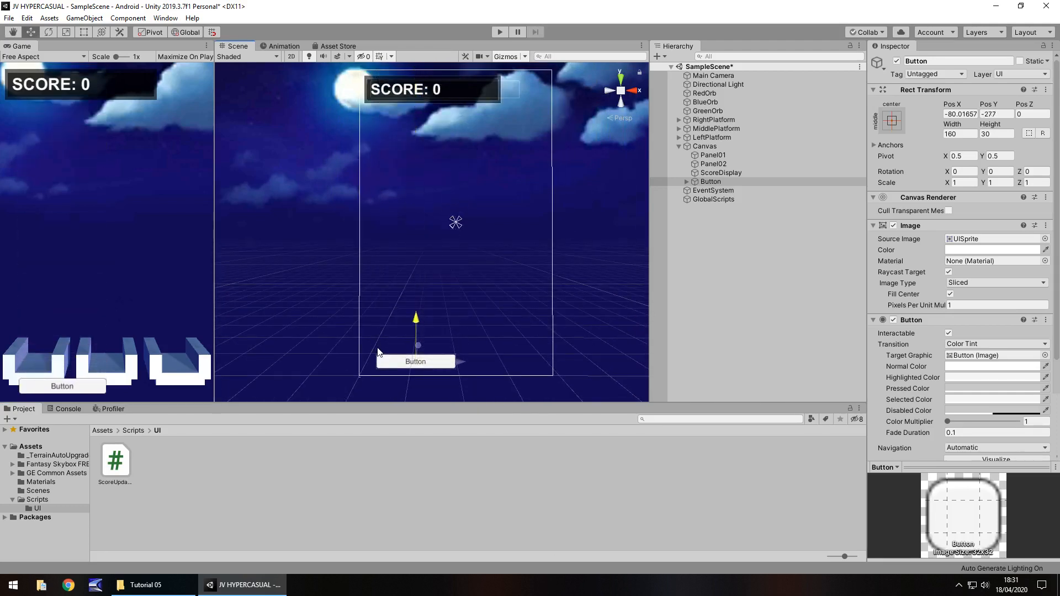
pyautogui.click(84, 33)
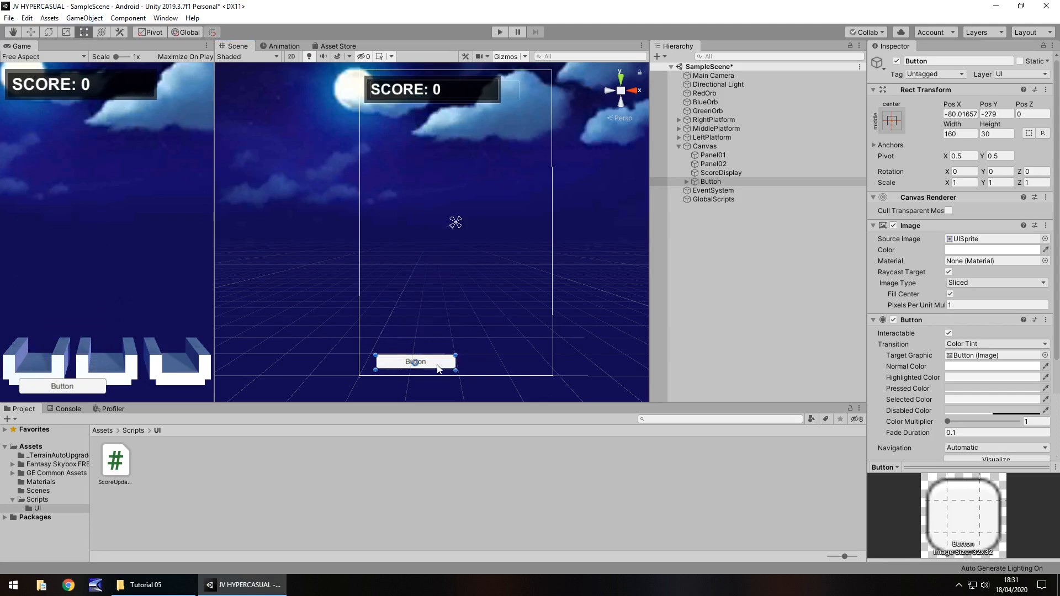
pyautogui.moveTo(441, 369); pyautogui.dragTo(402, 359)
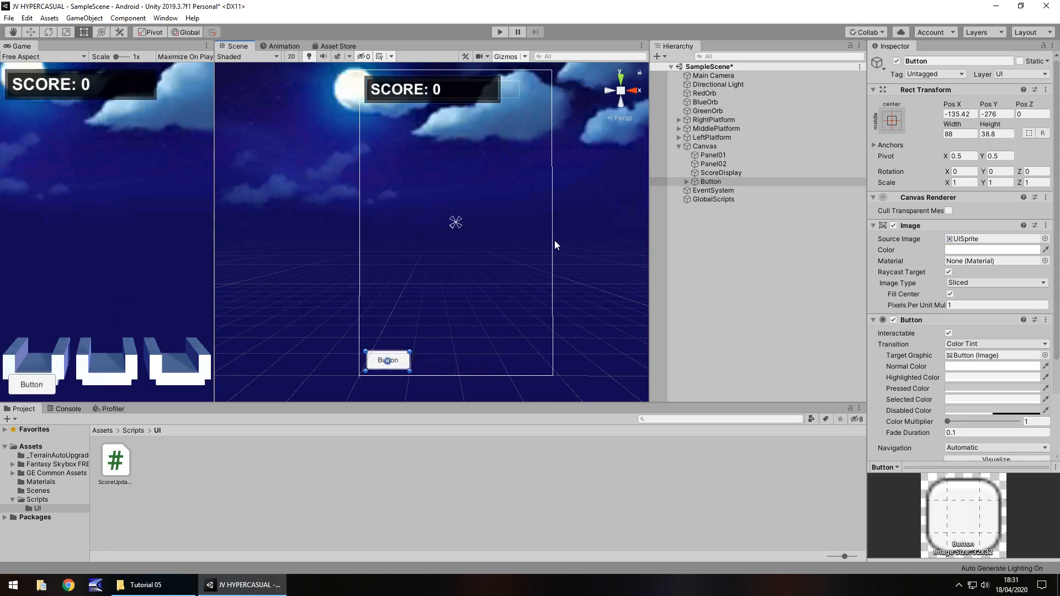
# Rename the new button object to LeftCatch.
pyautogui.rightClick(714, 181)
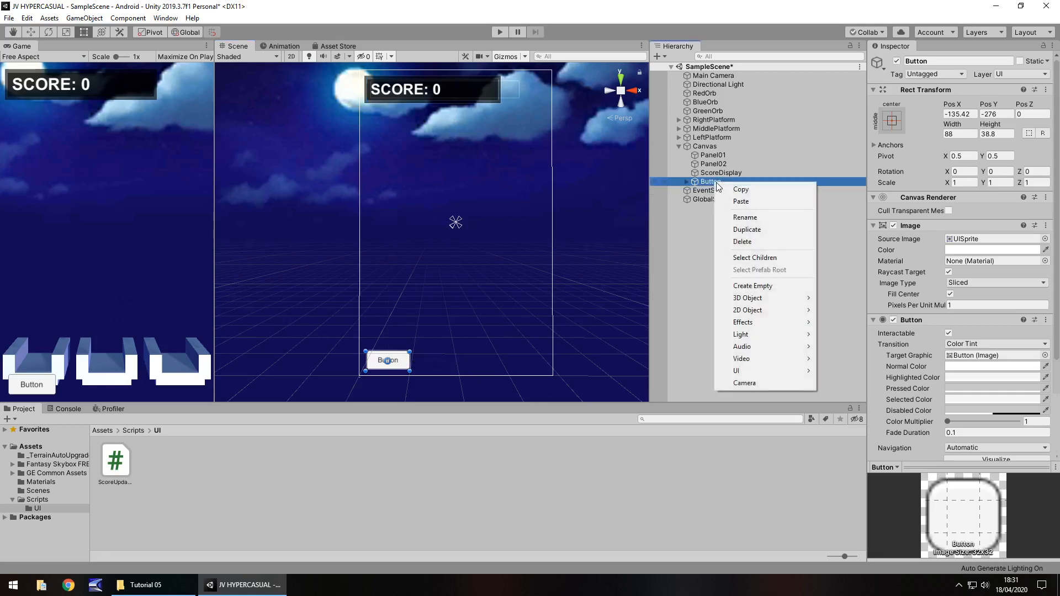
pyautogui.click(747, 217)
pyautogui.write('Le')
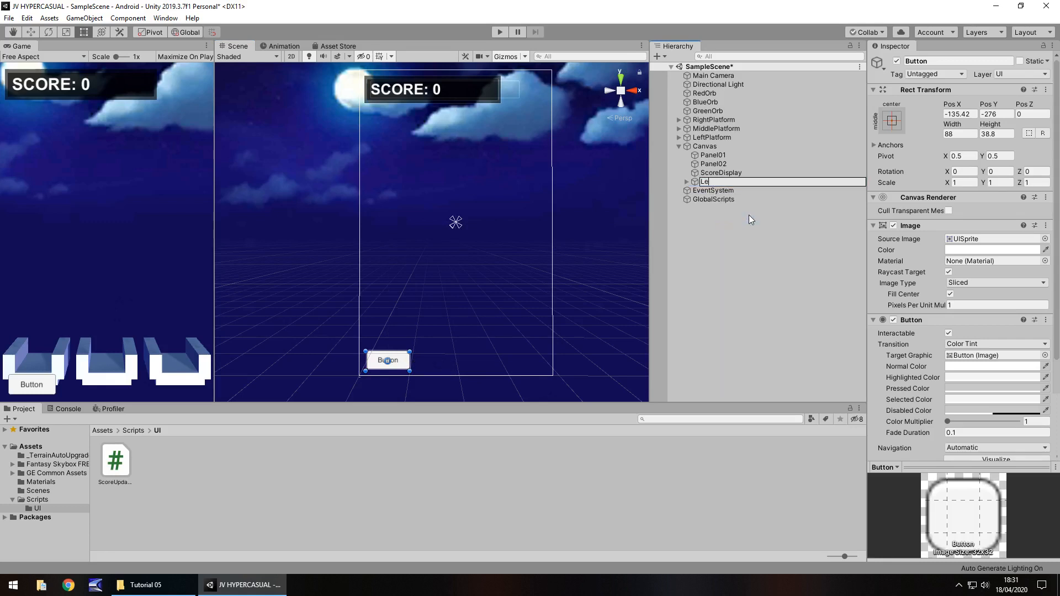
pyautogui.write('ftCatch')
pyautogui.press('Return')
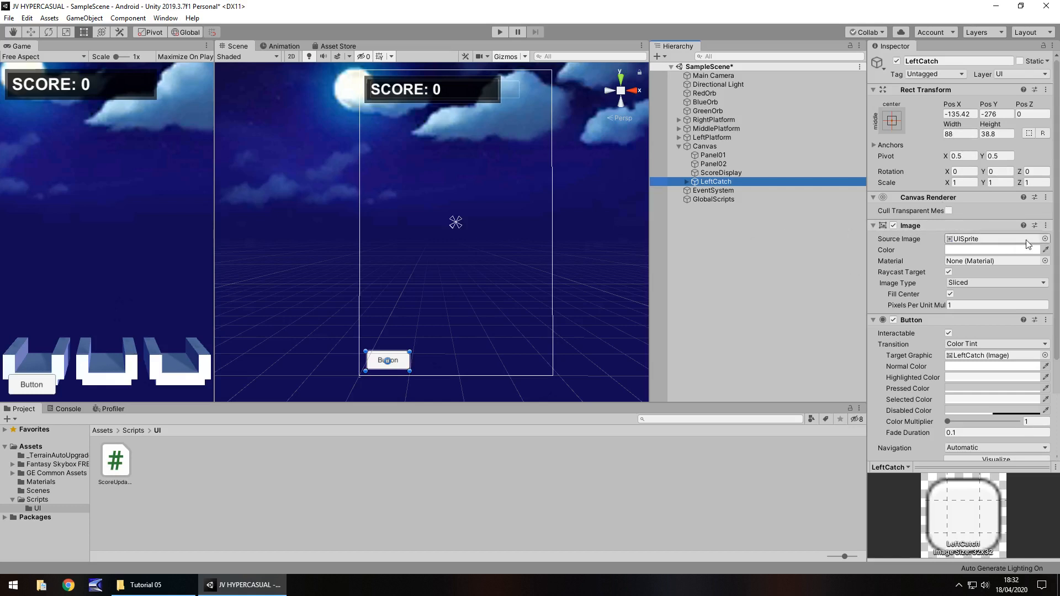
# Set LeftCatch's source image to the Window_01_Black sprite from GE Common Assets.
pyautogui.click(1045, 238)
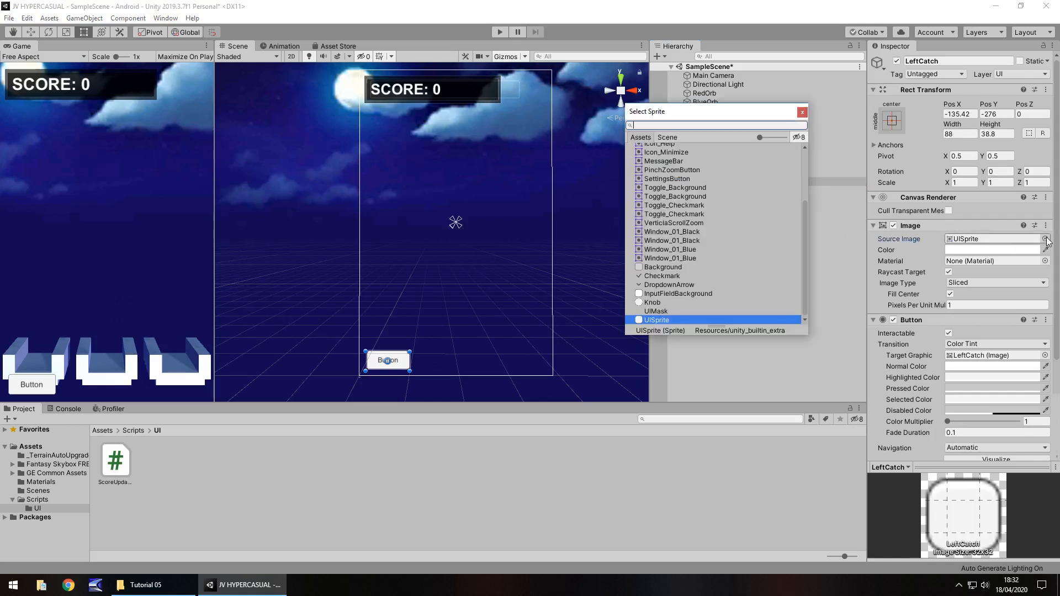
pyautogui.click(674, 188)
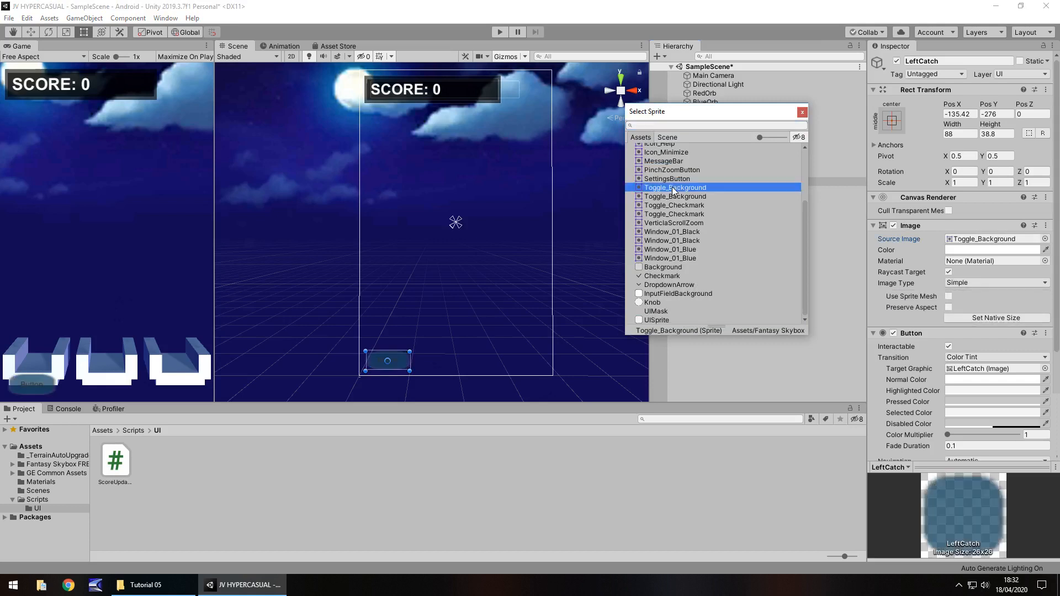
pyautogui.click(678, 223)
pyautogui.click(674, 241)
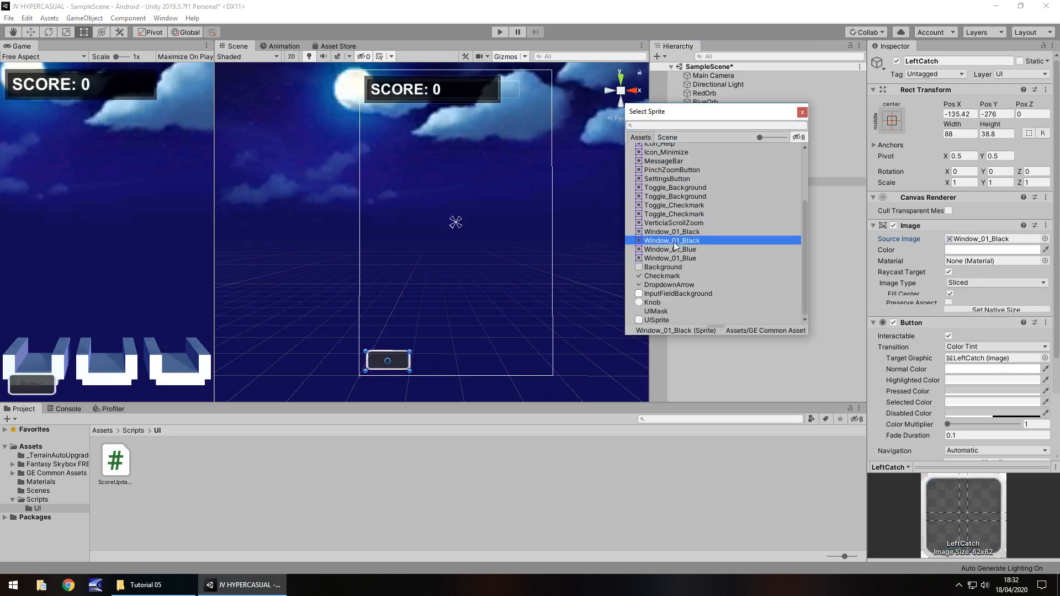
# Try other sprites such as Window_01_Blue, Toggle_Background, Knob and UIMask as LeftCatch's source image.
pyautogui.click(675, 255)
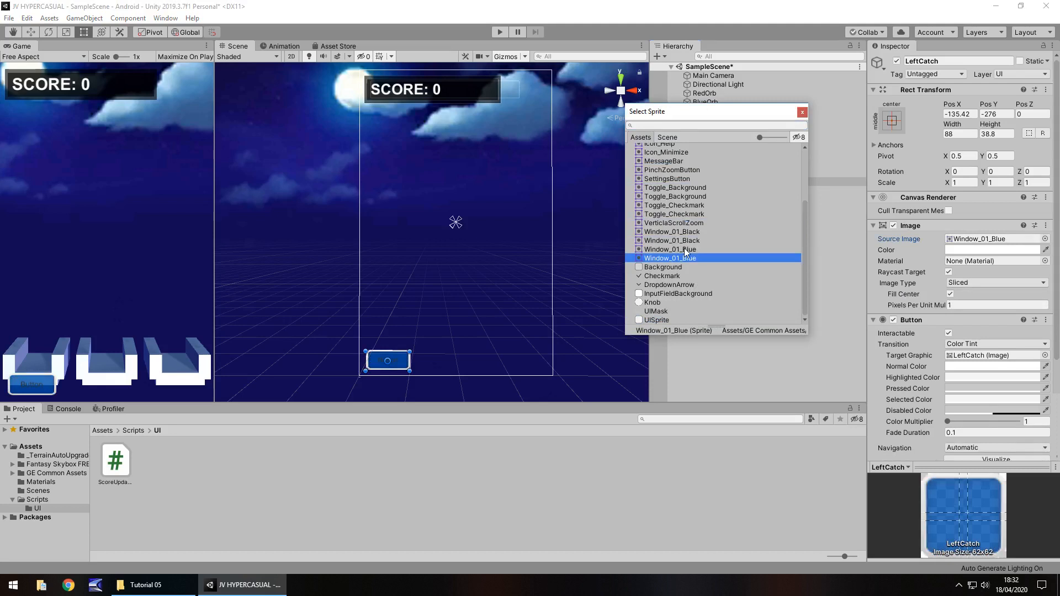
pyautogui.click(690, 231)
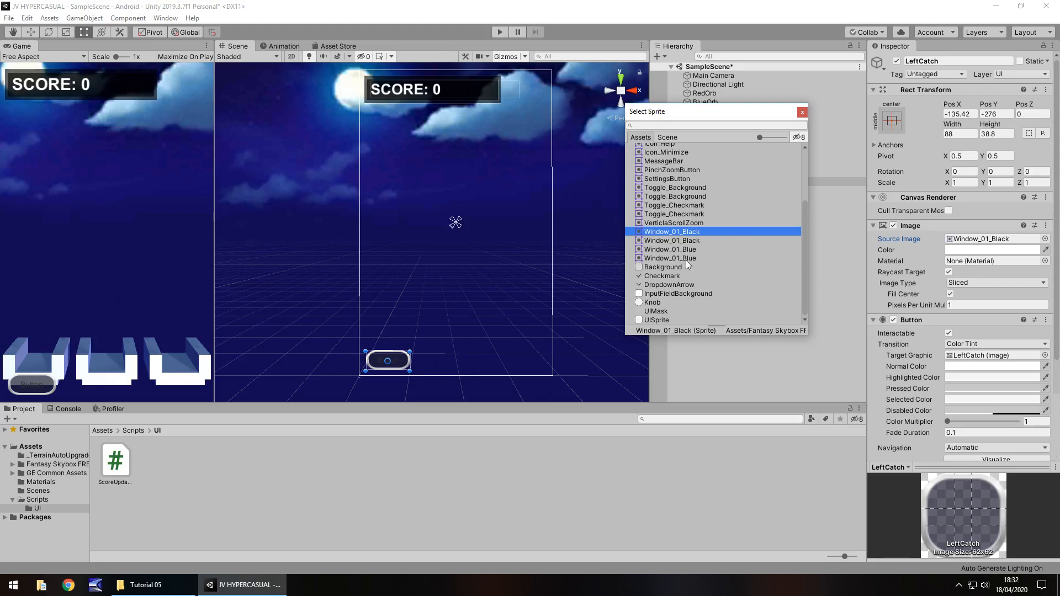
pyautogui.click(675, 181)
pyautogui.click(675, 189)
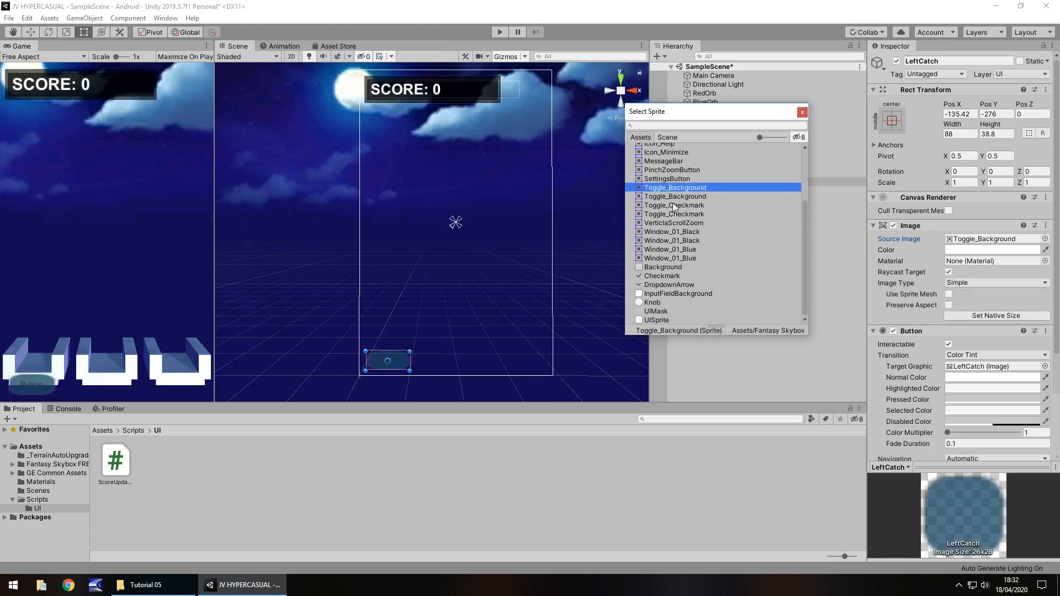
pyautogui.click(677, 214)
pyautogui.click(680, 232)
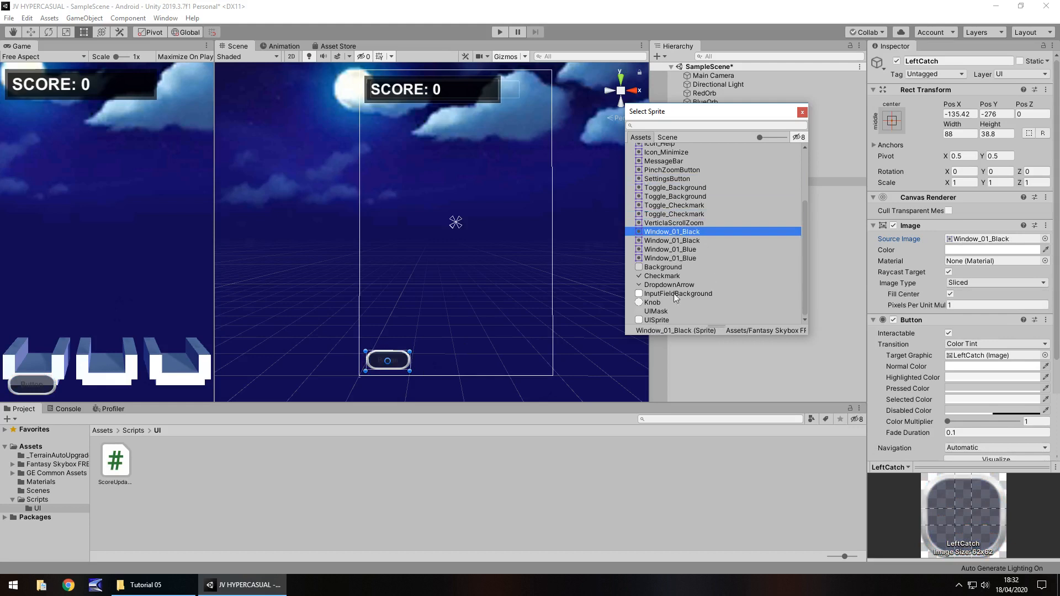
pyautogui.click(653, 295)
pyautogui.click(653, 303)
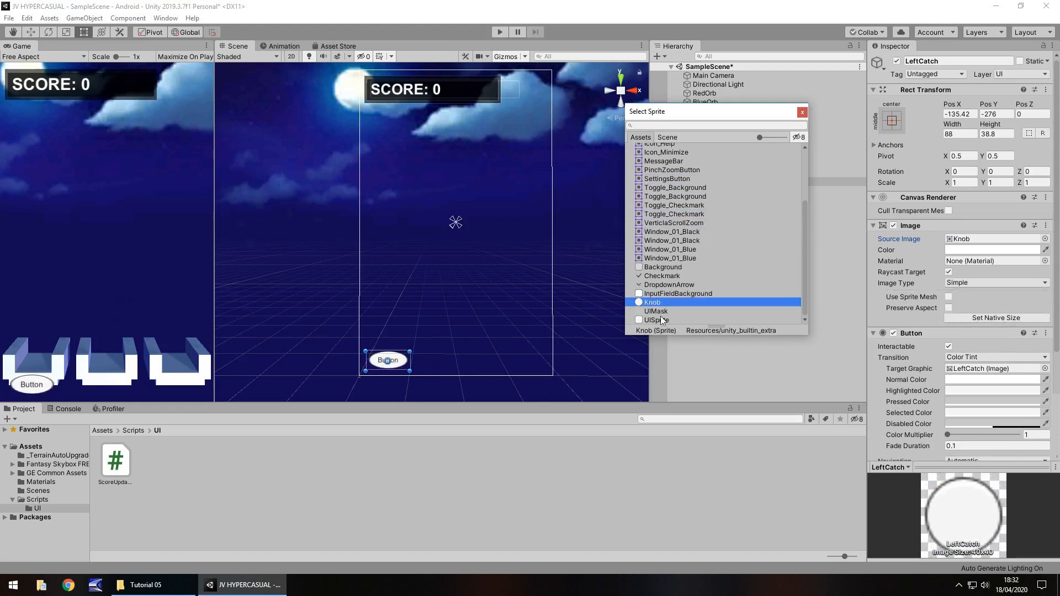
pyautogui.click(657, 320)
pyautogui.click(666, 312)
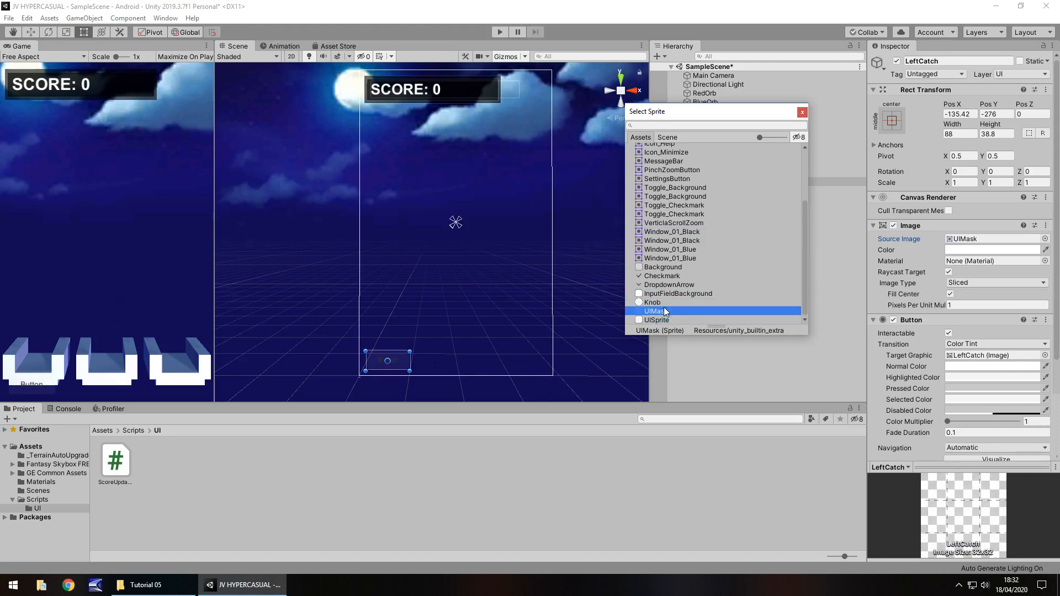
# Compare the two Window_01_Black sprites, settle on the GE Common Assets version for LeftCatch, and close the sprite picker.
pyautogui.click(675, 241)
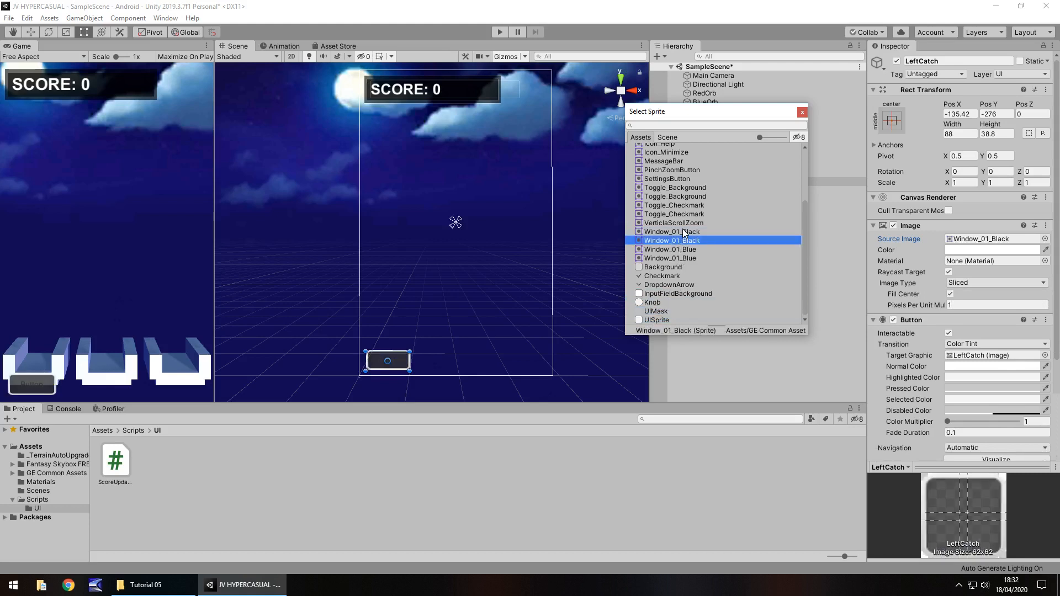
pyautogui.click(685, 233)
pyautogui.click(683, 240)
pyautogui.click(802, 112)
# Try black as LeftCatch's image color and restore it to white.
pyautogui.click(992, 250)
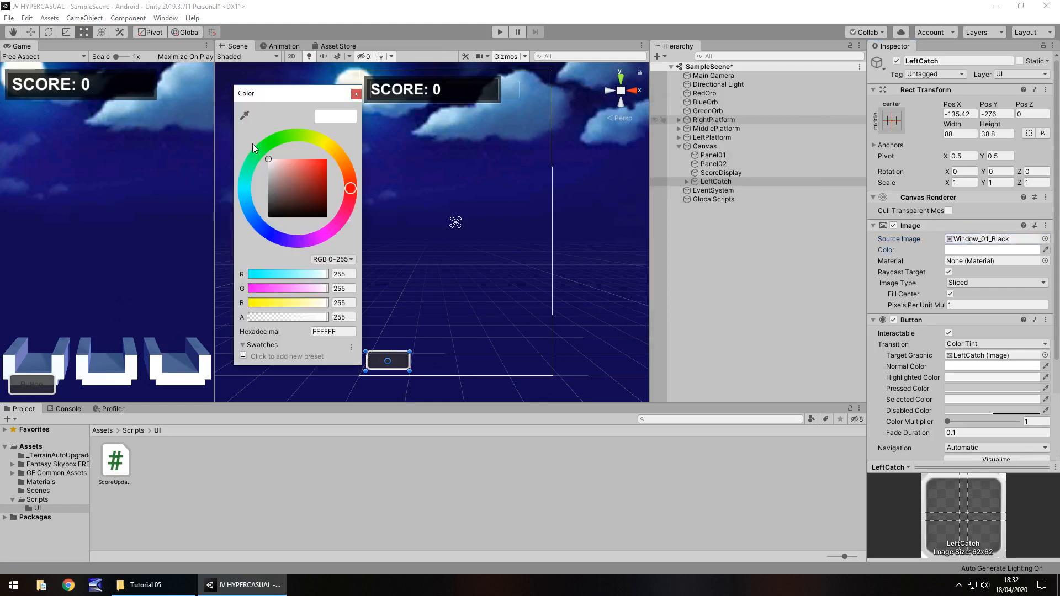
pyautogui.moveTo(303, 180); pyautogui.dragTo(323, 232)
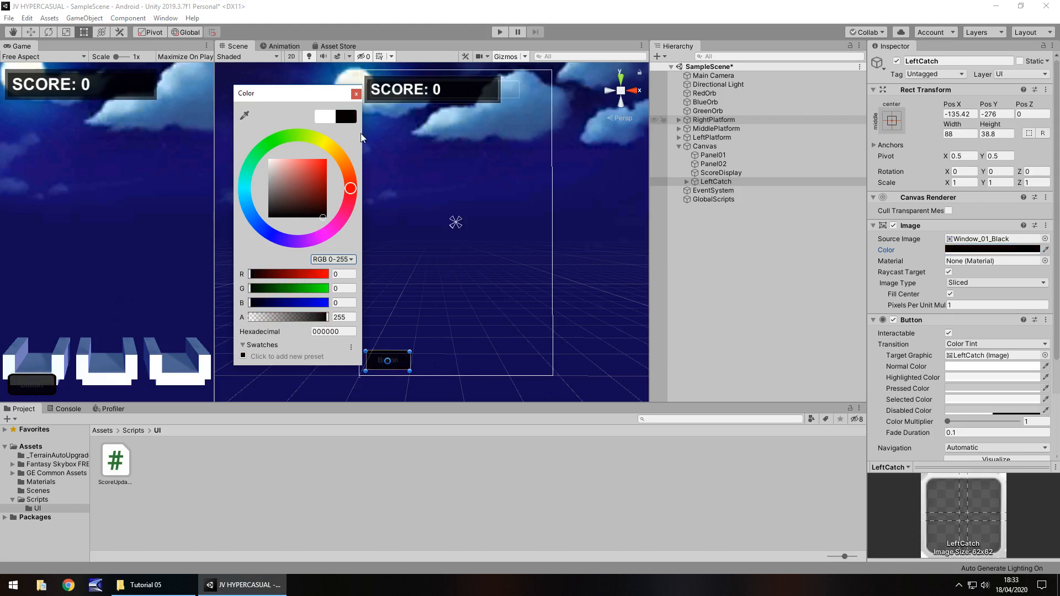
pyautogui.moveTo(295, 193); pyautogui.dragTo(244, 145)
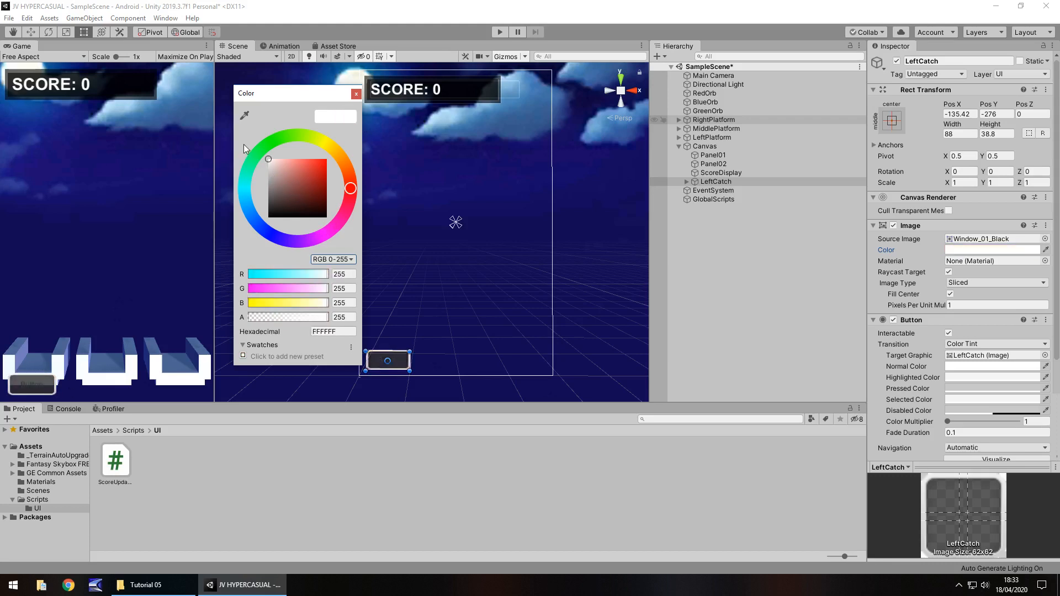
pyautogui.click(356, 94)
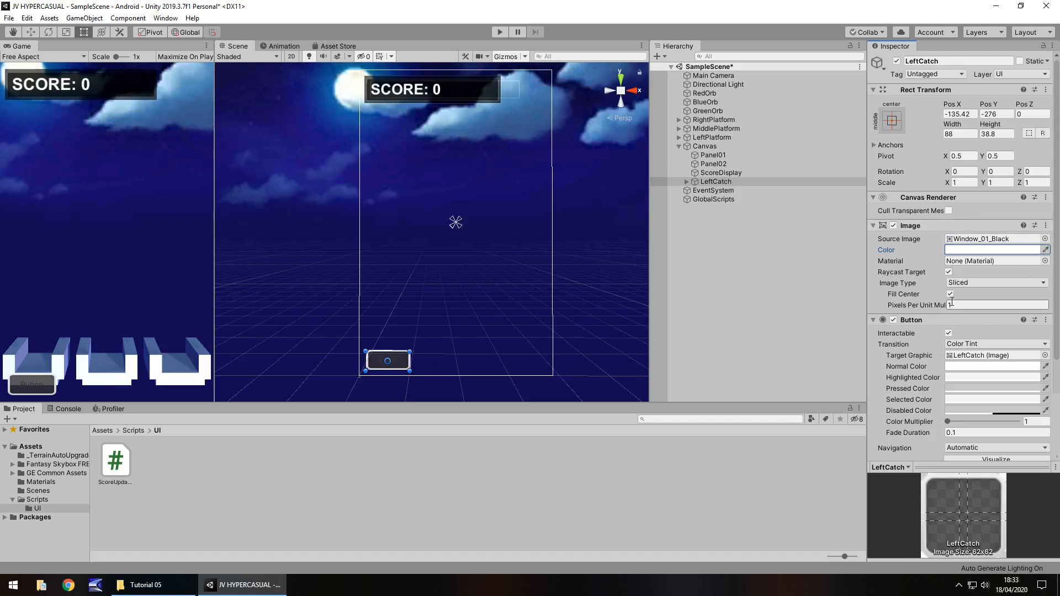
# Try another Normal Color for the LeftCatch button and restore the original white.
pyautogui.click(1011, 369)
pyautogui.moveTo(317, 203); pyautogui.dragTo(354, 176)
pyautogui.click(327, 115)
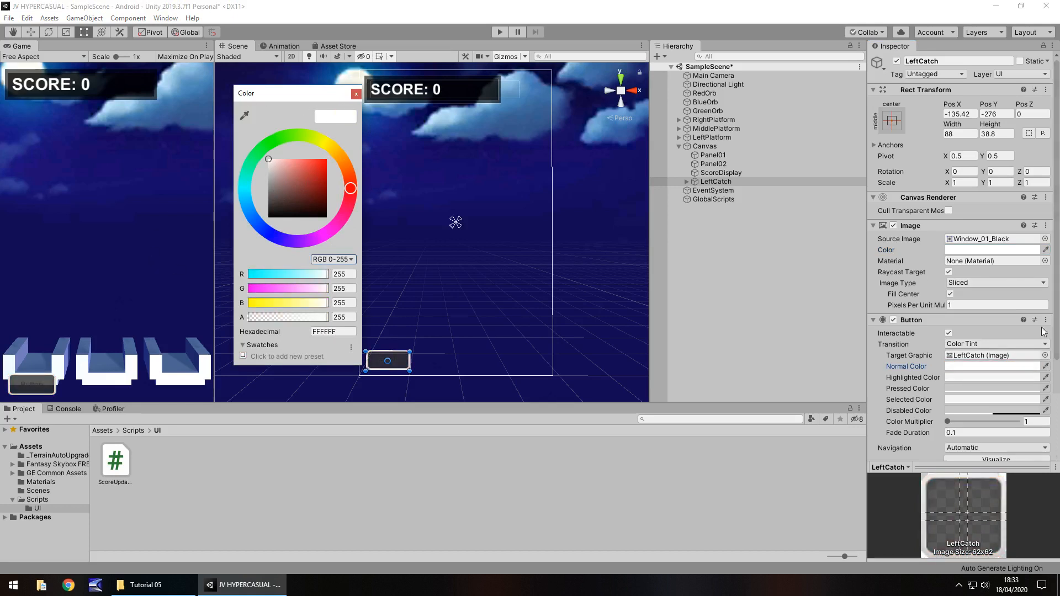
# Set the LeftCatch button's Highlighted Color to black (000000).
pyautogui.click(992, 377)
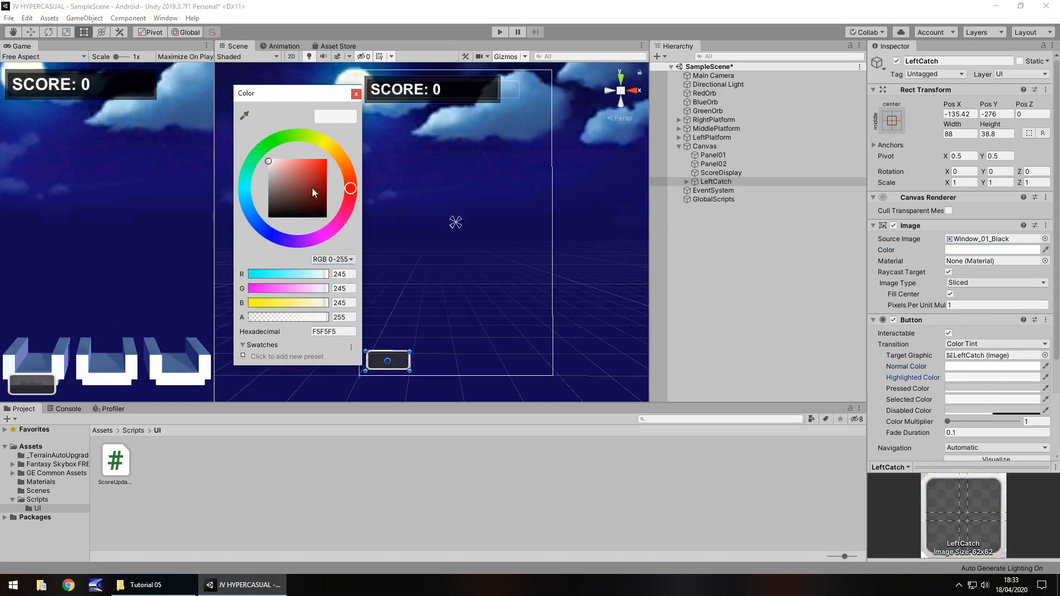
pyautogui.moveTo(313, 188)
pyautogui.mouseDown()
pyautogui.moveTo(333, 178)
pyautogui.moveTo(298, 194)
pyautogui.moveTo(249, 137)
pyautogui.moveTo(355, 248)
pyautogui.mouseUp()
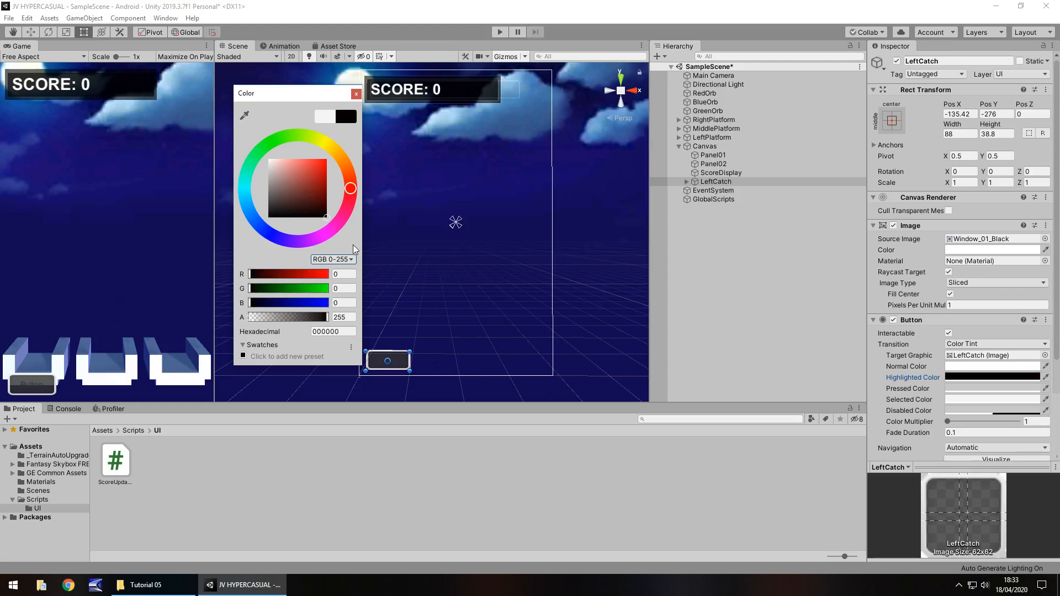
pyautogui.click(357, 94)
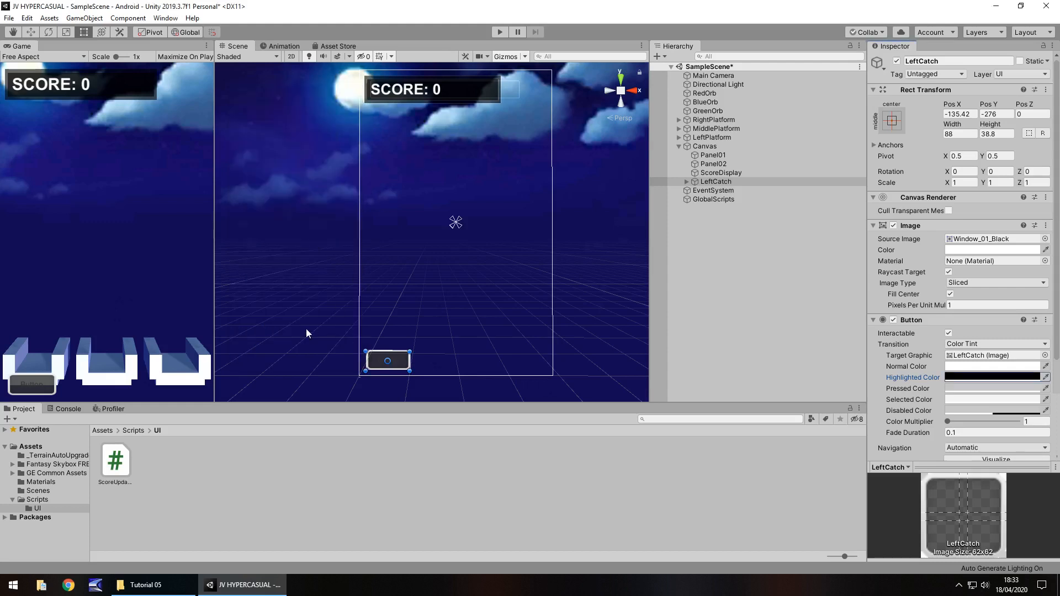
# Set the LeftCatch button's Pressed Color to bright green (00FF0E).
pyautogui.click(986, 388)
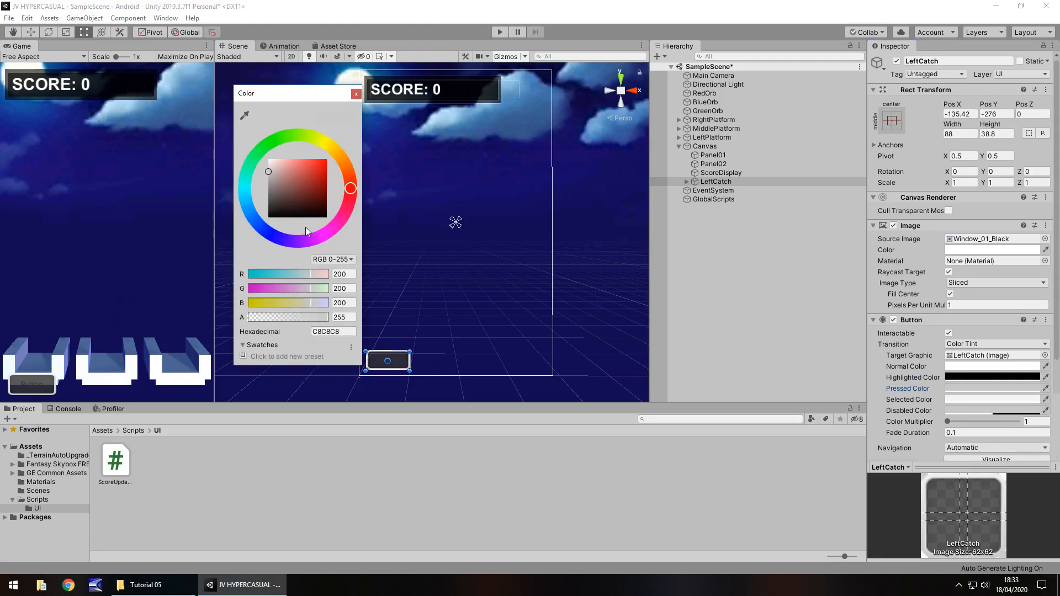
pyautogui.click(345, 334)
pyautogui.click(269, 145)
pyautogui.moveTo(312, 180); pyautogui.dragTo(366, 142)
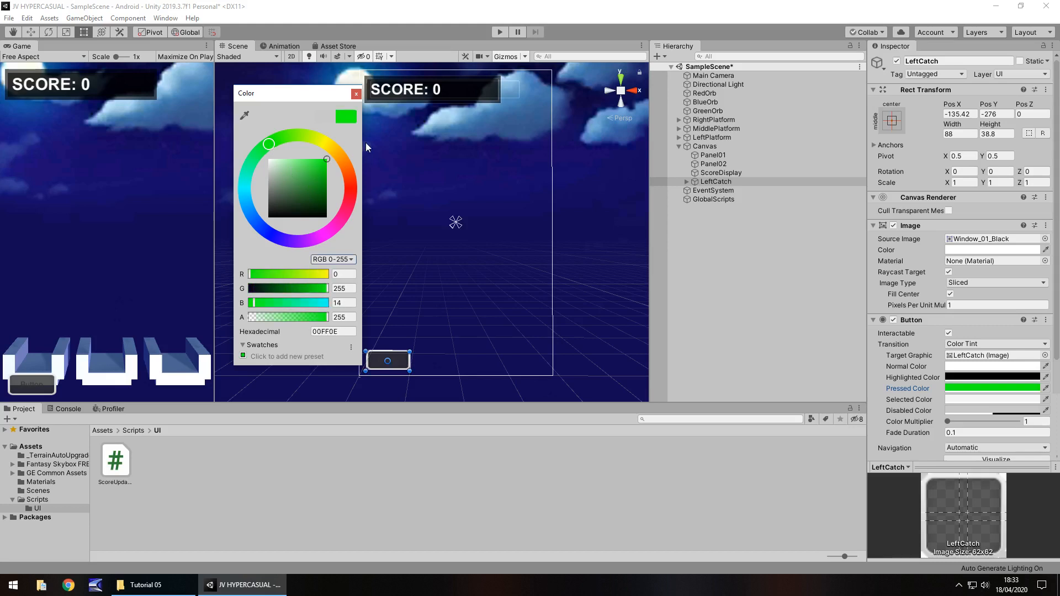
pyautogui.click(354, 95)
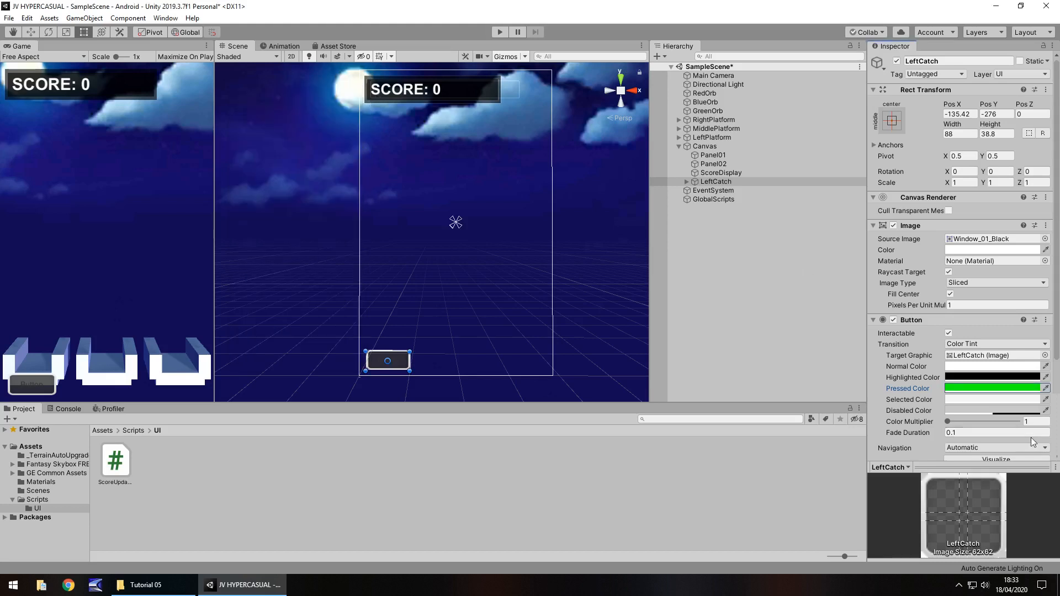
pyautogui.click(982, 399)
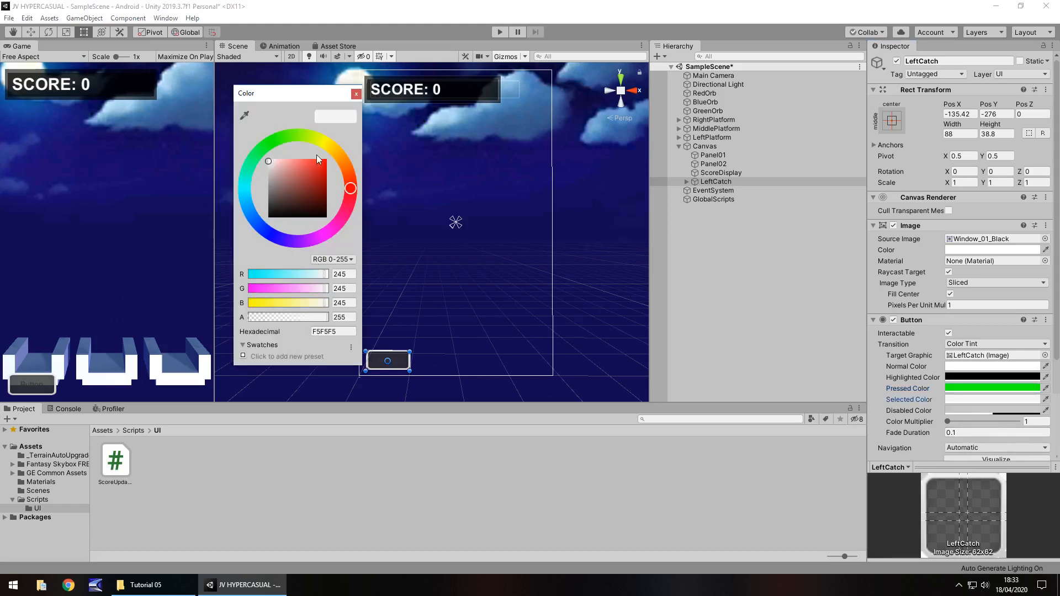
pyautogui.click(270, 237)
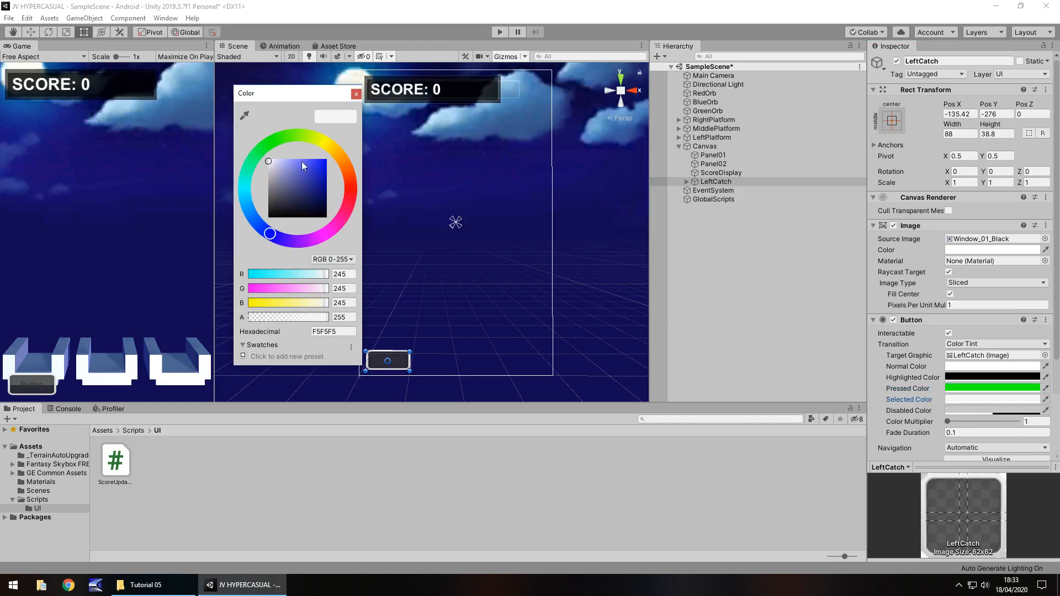
pyautogui.click(356, 94)
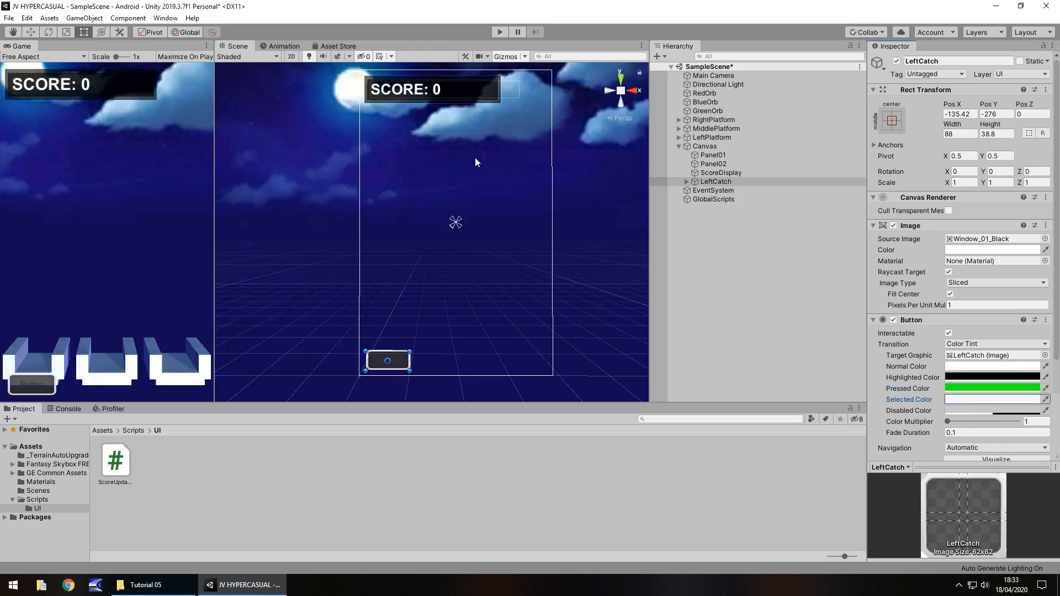
# Set the LeftCatch button's Selected Color to bright blue.
pyautogui.click(968, 399)
pyautogui.click(269, 236)
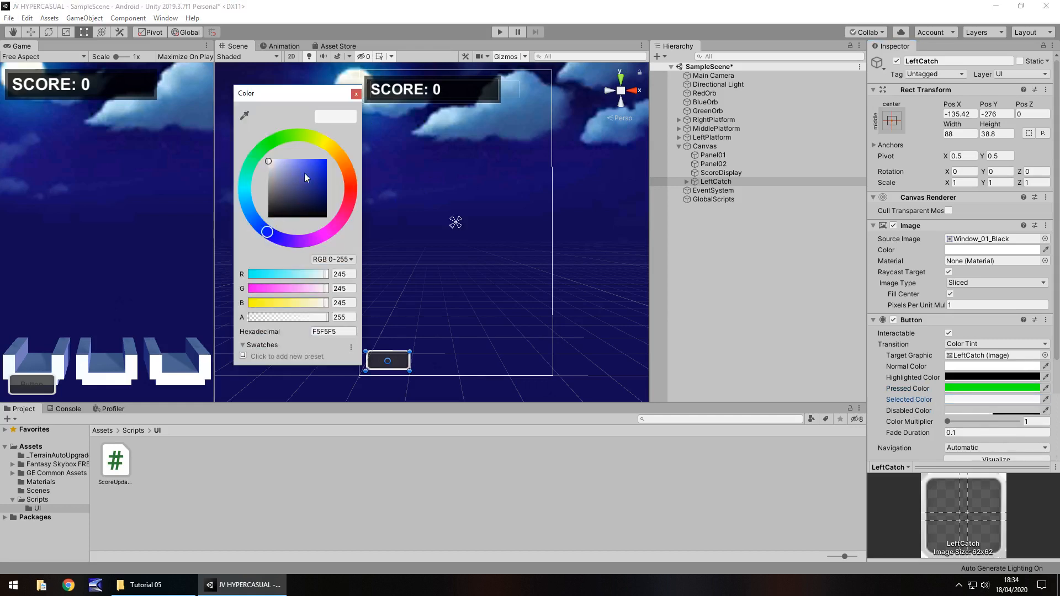
pyautogui.click(325, 160)
pyautogui.click(356, 94)
# Play the scene and test the LeftCatch button's highlighted, pressed and selected colors, and stop playback.
pyautogui.click(504, 32)
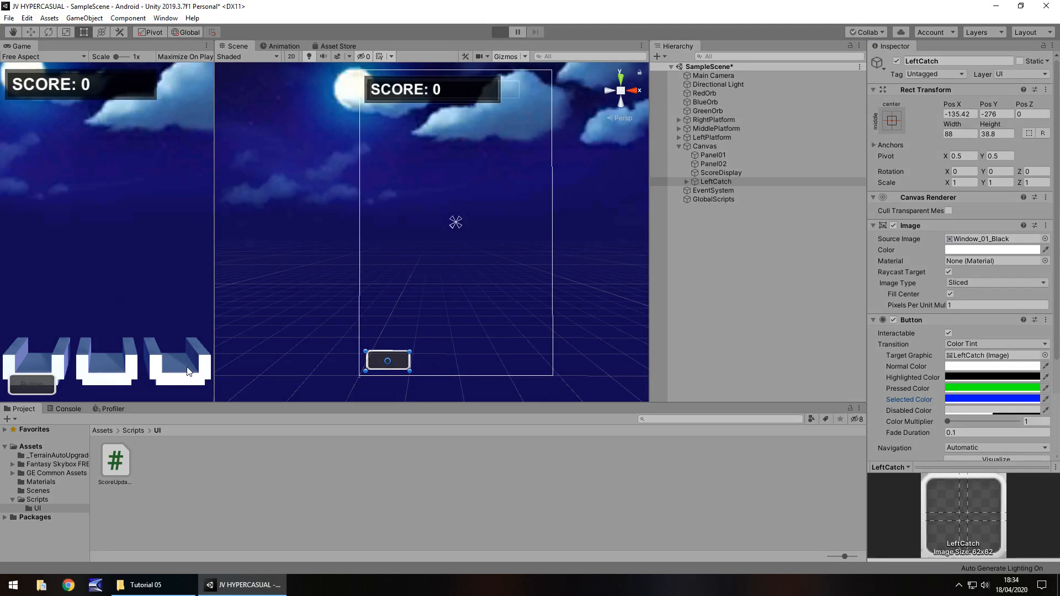
pyautogui.click(25, 384)
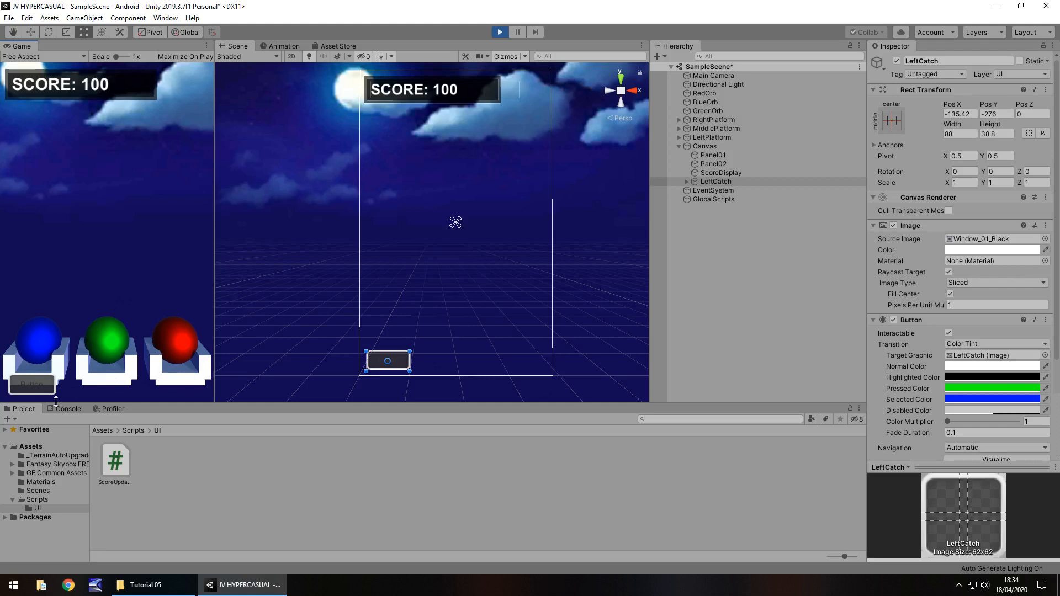
pyautogui.click(31, 383)
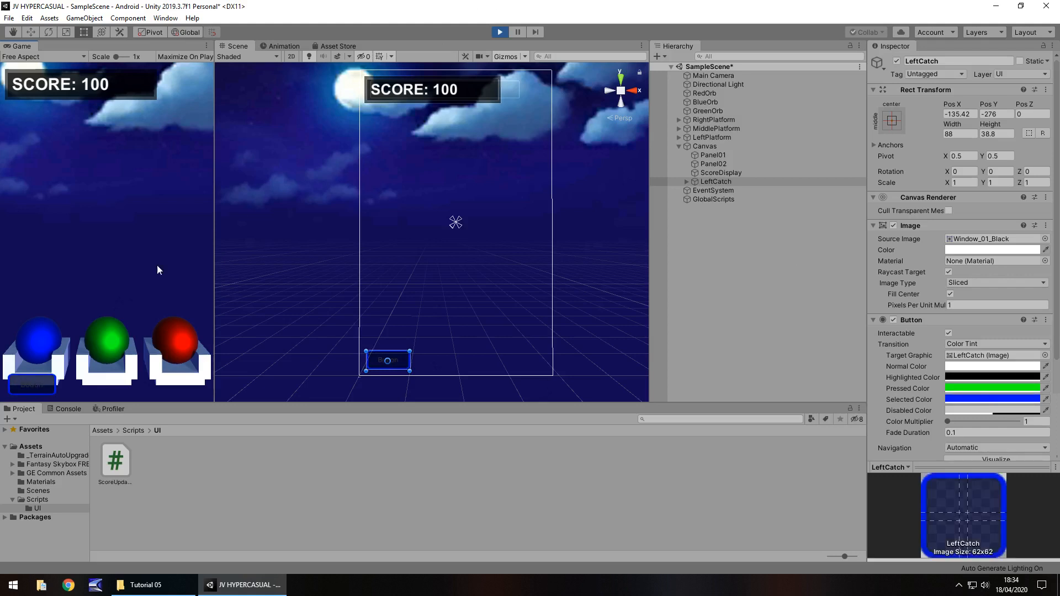
pyautogui.click(48, 384)
pyautogui.click(499, 32)
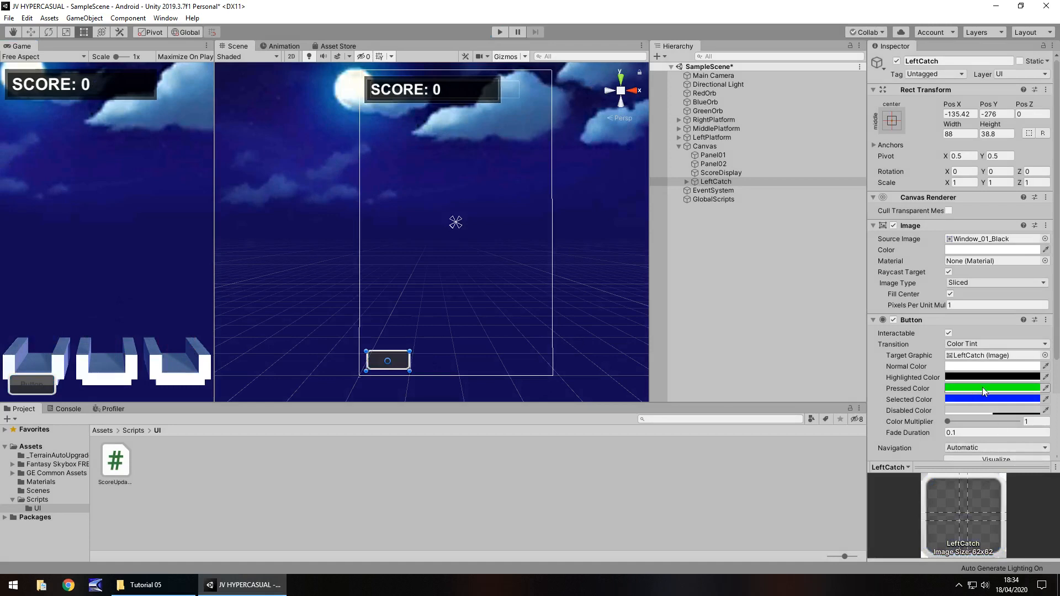
# Change the LeftCatch button's label text to CATCH with a Bold font style.
pyautogui.click(688, 183)
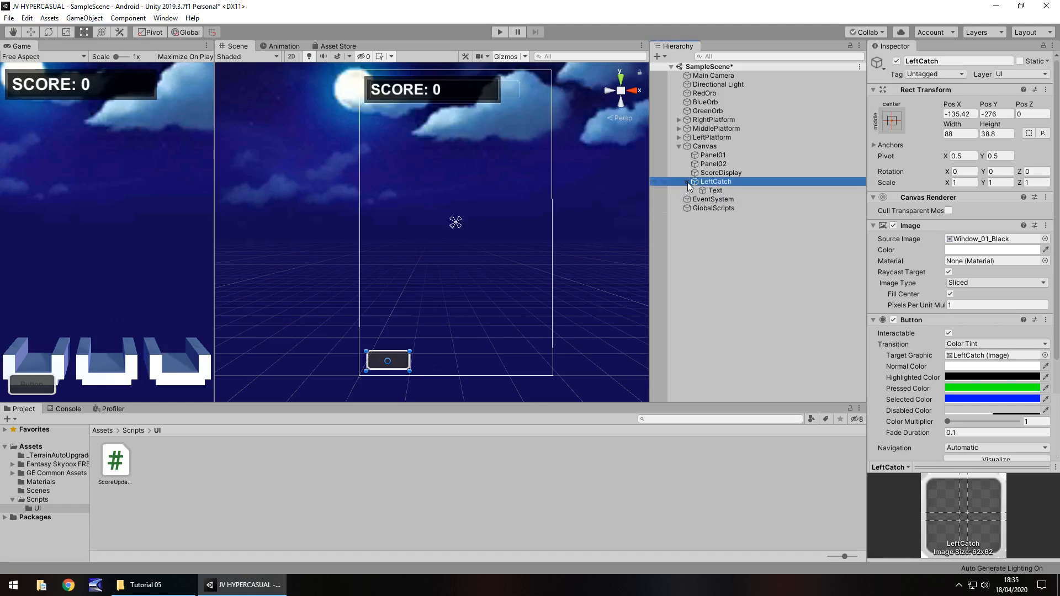
pyautogui.click(718, 190)
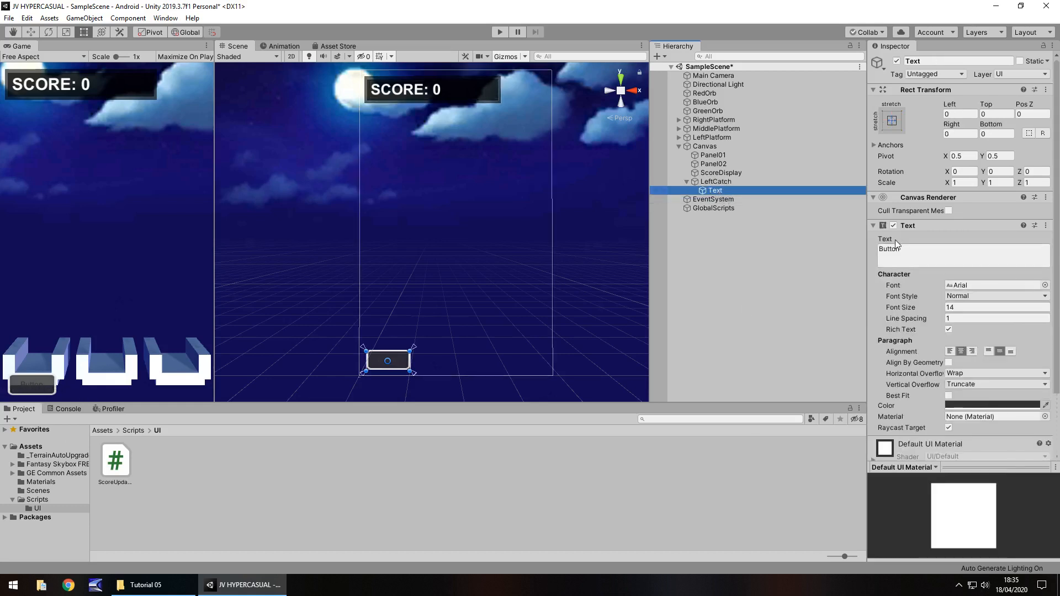
pyautogui.click(918, 253)
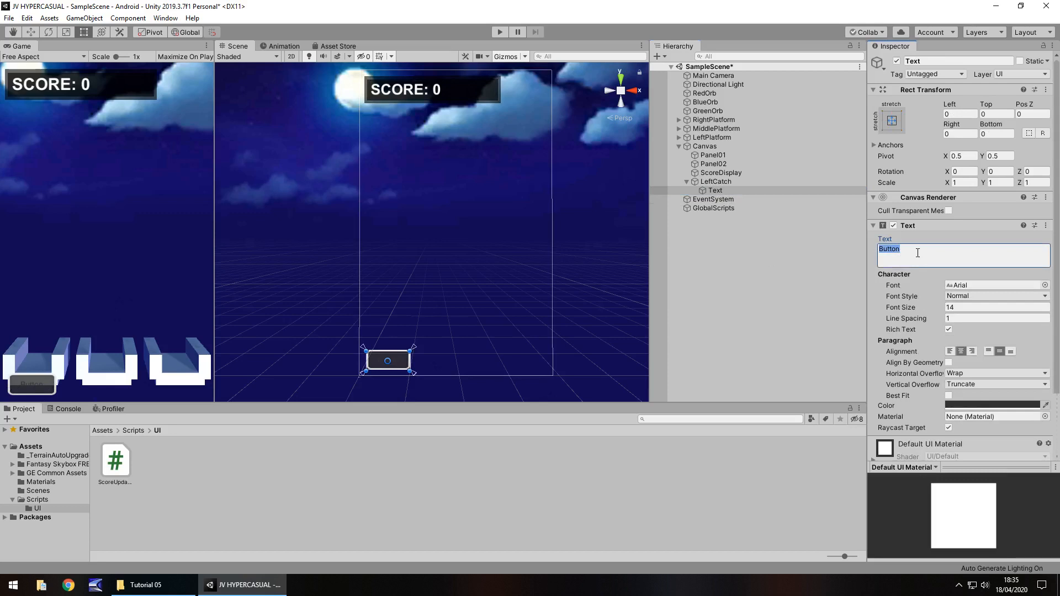
pyautogui.write('CATCH')
pyautogui.click(984, 296)
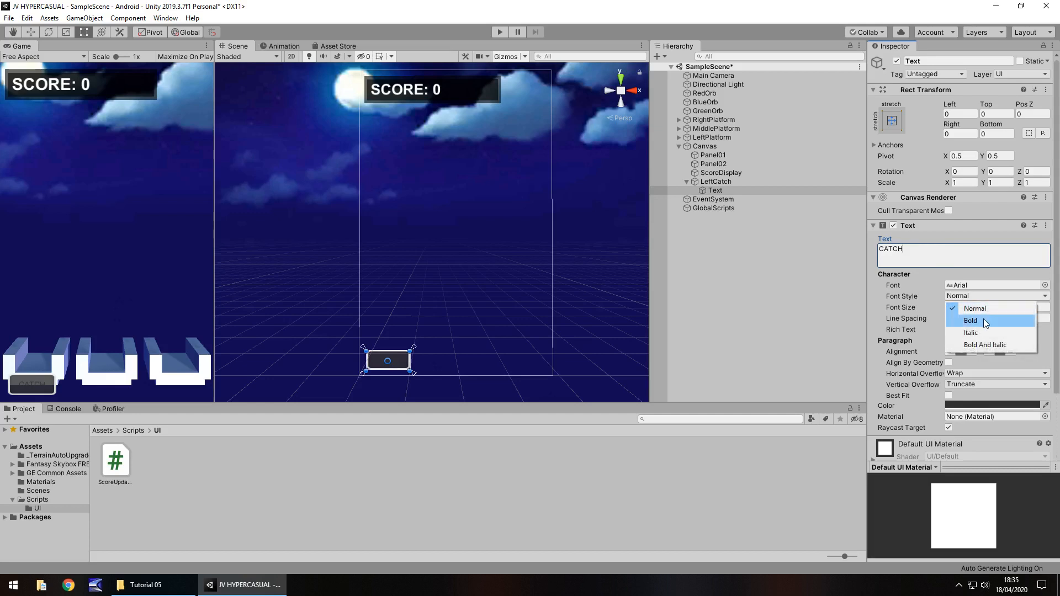
pyautogui.click(984, 321)
# Assign the negotiate free font to the LeftCatch button's label.
pyautogui.click(983, 285)
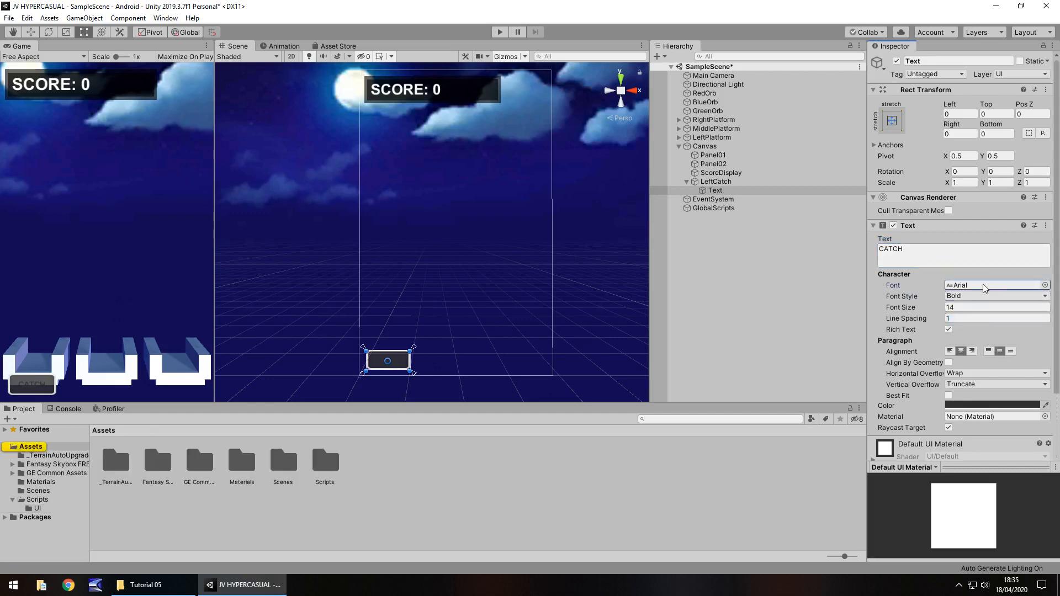
pyautogui.click(1045, 285)
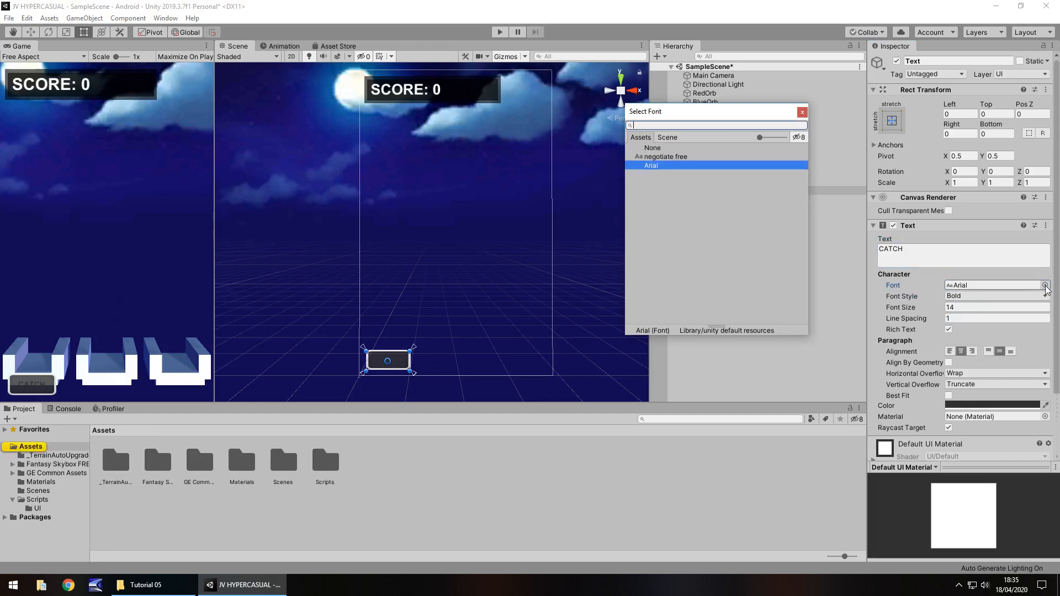
pyautogui.click(678, 157)
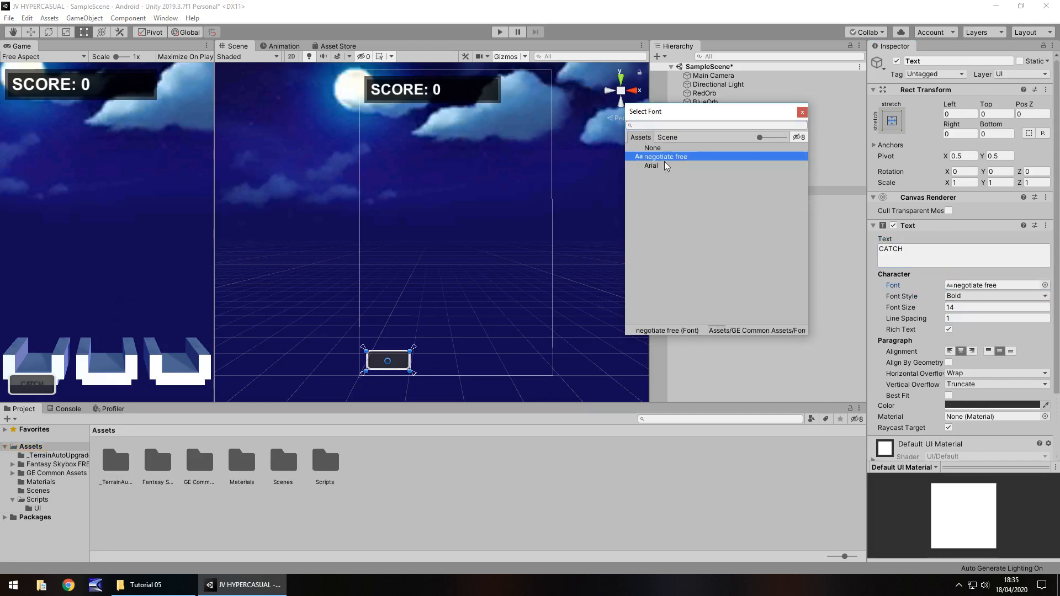
pyautogui.click(803, 112)
# Set the CATCH label's font size to 24 and its color to white (FFFFFF).
pyautogui.click(956, 311)
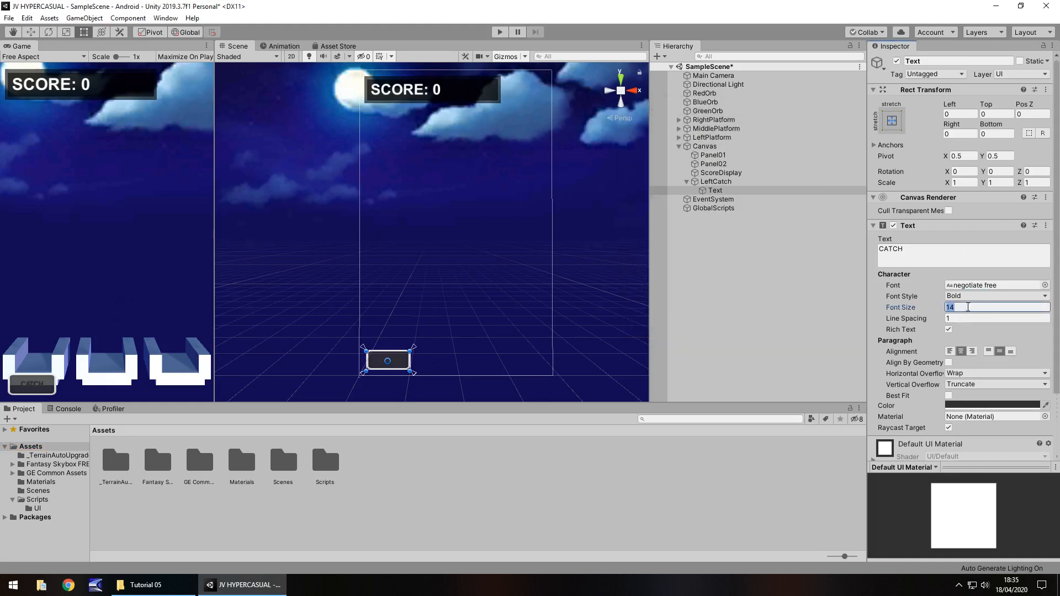
pyautogui.write('24')
pyautogui.click(971, 409)
pyautogui.moveTo(289, 198); pyautogui.dragTo(240, 128)
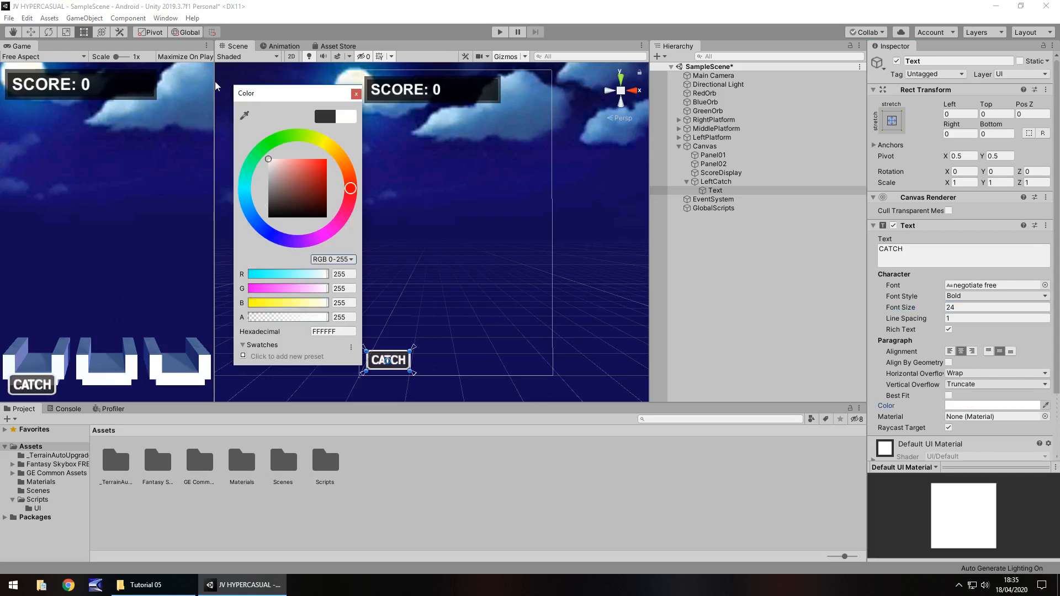
pyautogui.click(357, 94)
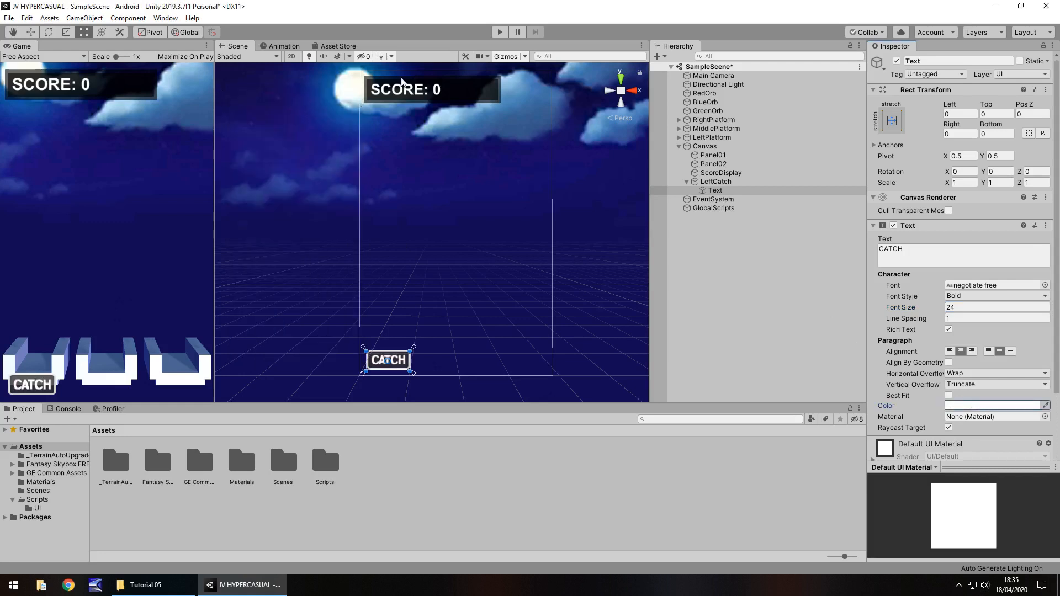
# Play the scene to test the LeftCatch button with its restyled label, and stop playback.
pyautogui.click(499, 32)
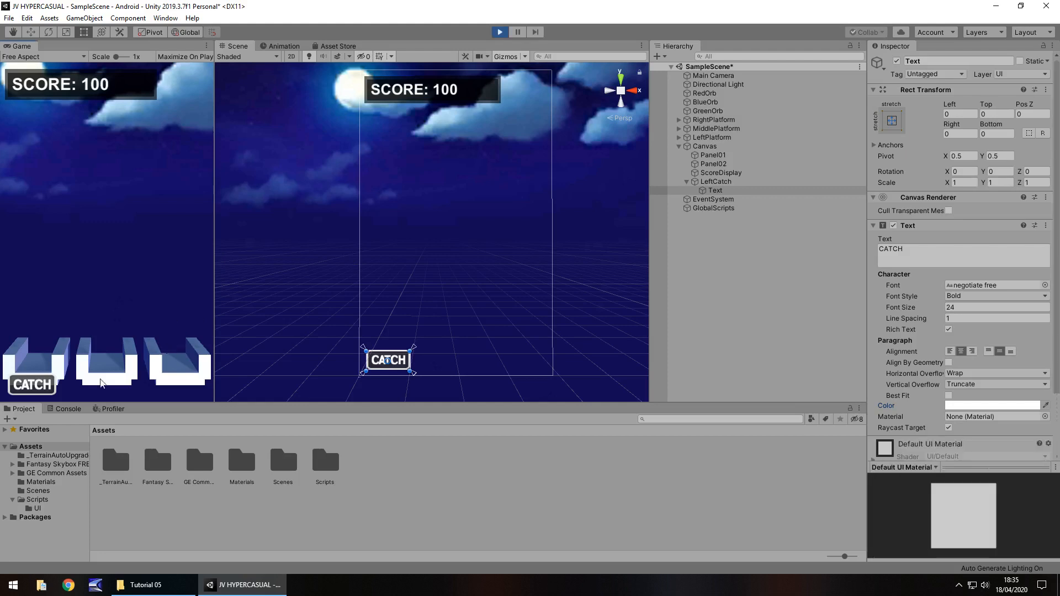
pyautogui.click(33, 387)
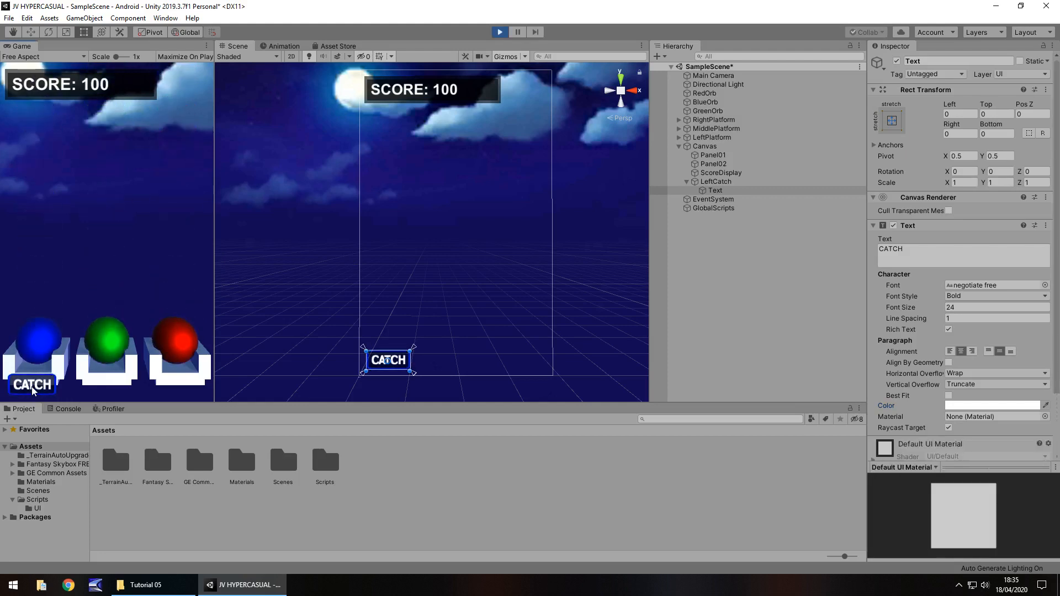
pyautogui.click(500, 32)
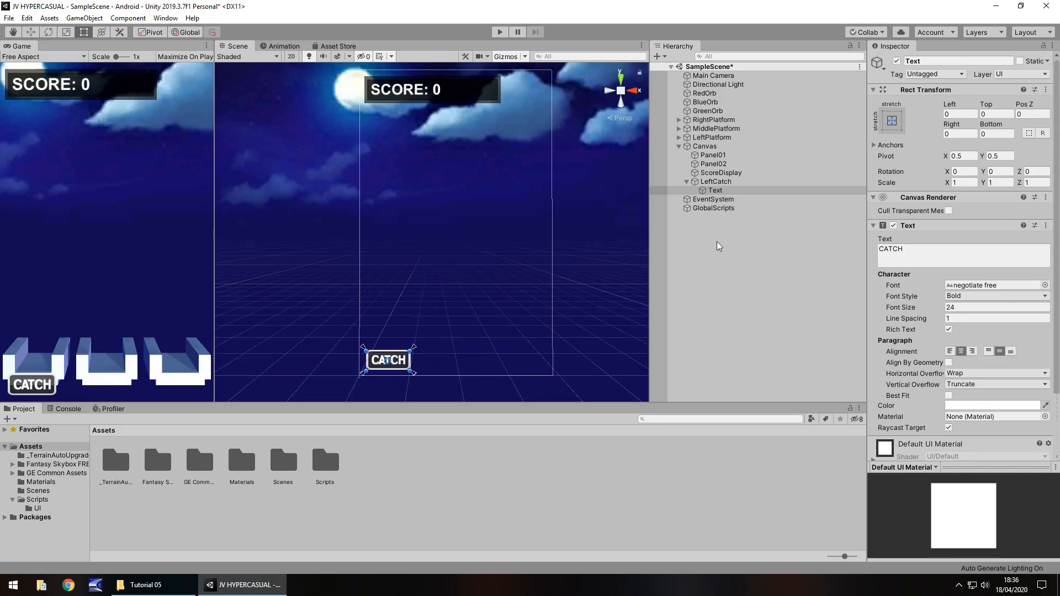
# Duplicate the LeftCatch button twice, placing the copies beneath the middle platform at X 0 and the right platform at X about 135.
pyautogui.click(717, 182)
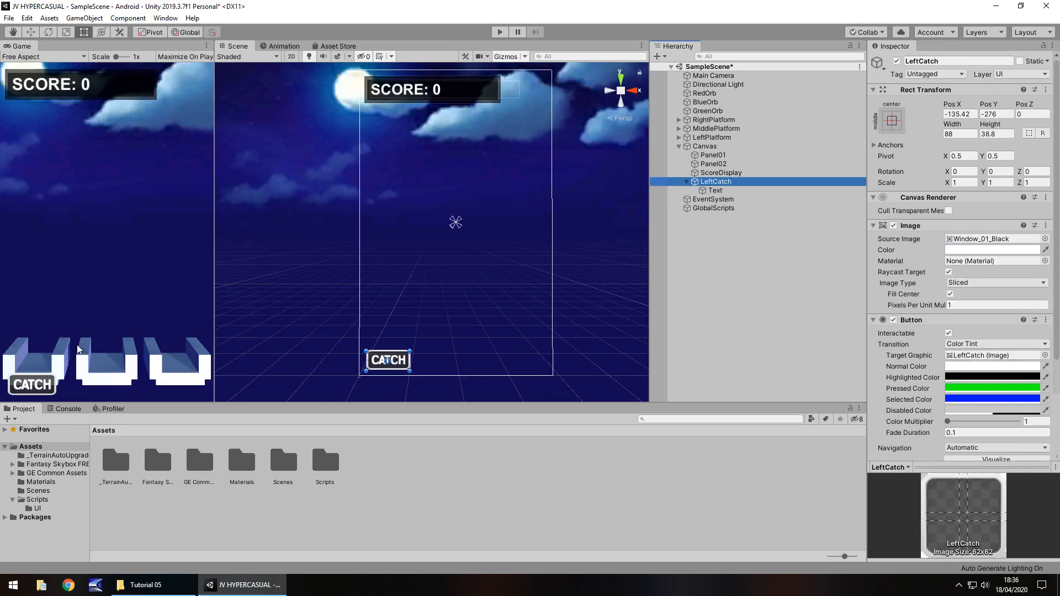
pyautogui.hotkey('ctrl', 'd')
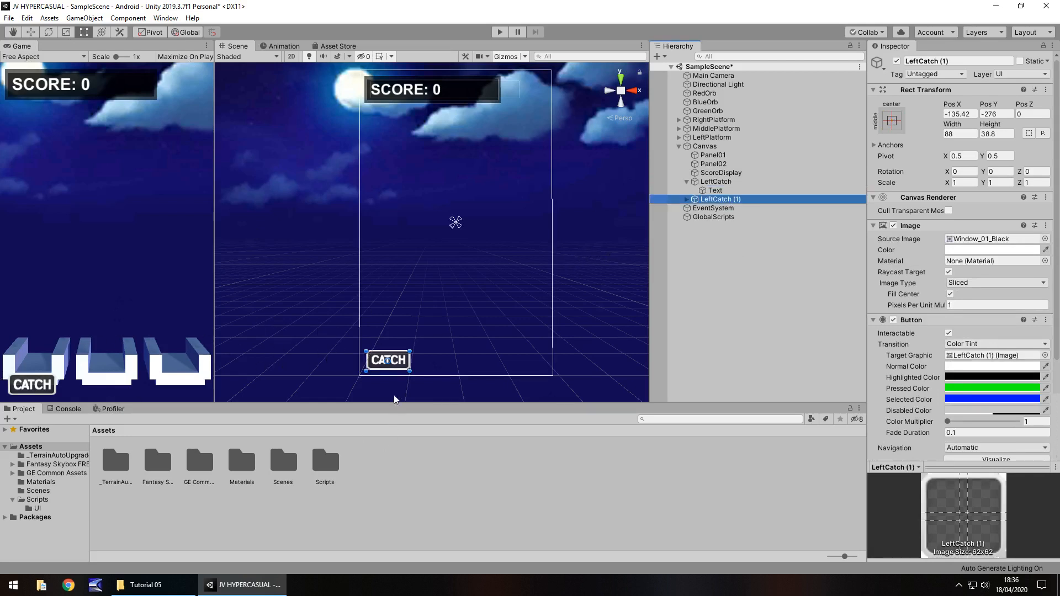
pyautogui.moveTo(404, 363); pyautogui.dragTo(473, 363)
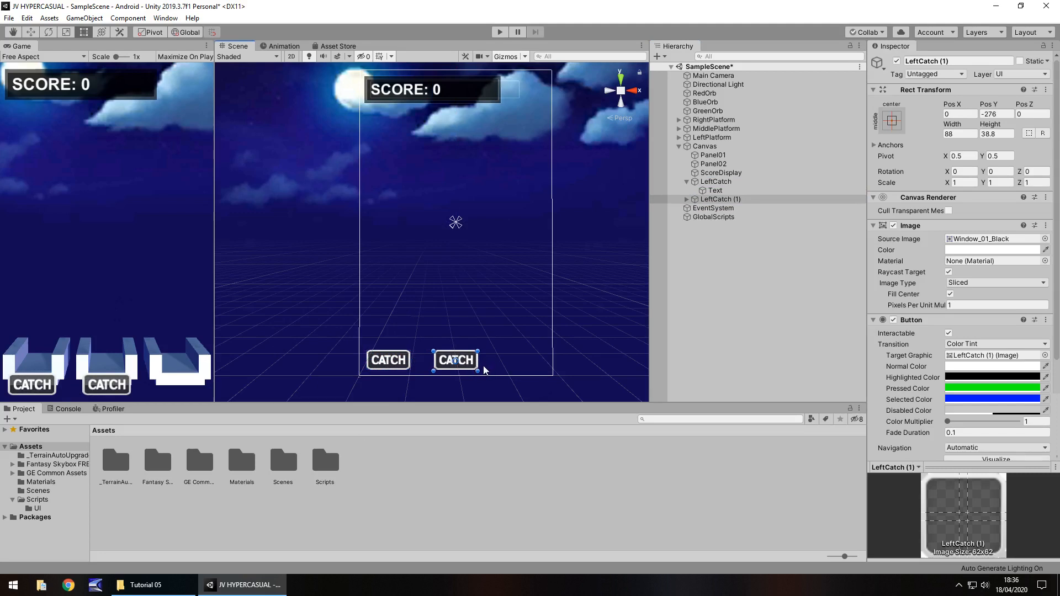
pyautogui.hotkey('ctrl', 'd')
pyautogui.moveTo(472, 364); pyautogui.dragTo(541, 362)
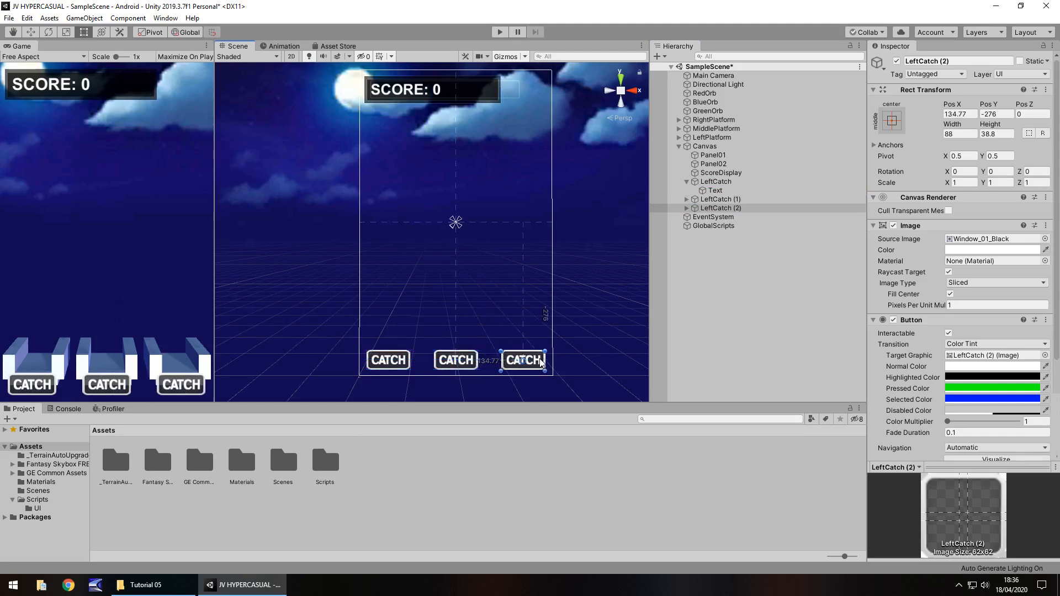
# Rename the button copy beneath the middle platform as MiddleCatch.
pyautogui.click(722, 200)
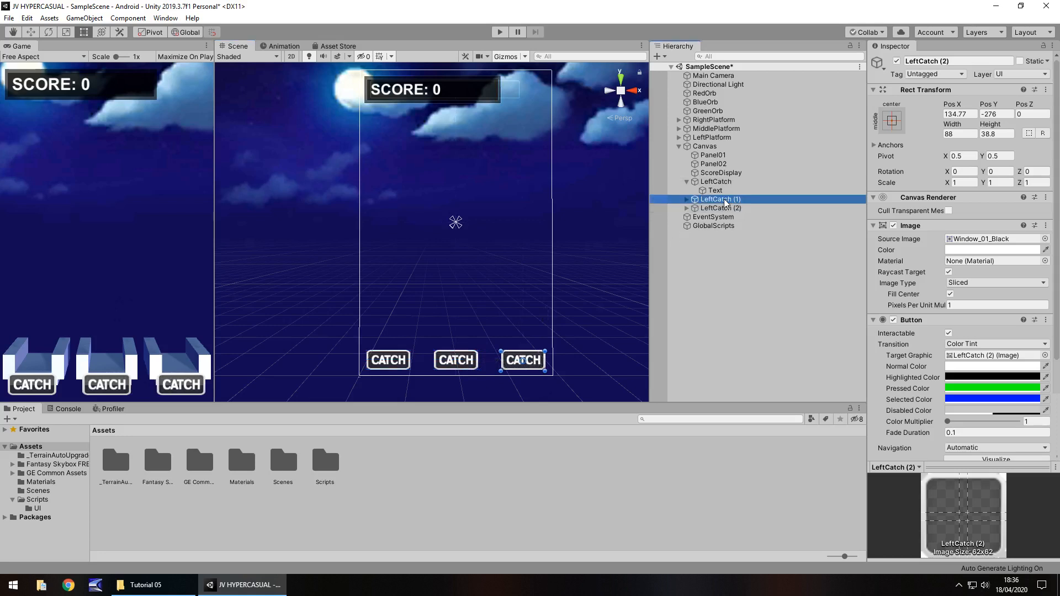
pyautogui.click(725, 200)
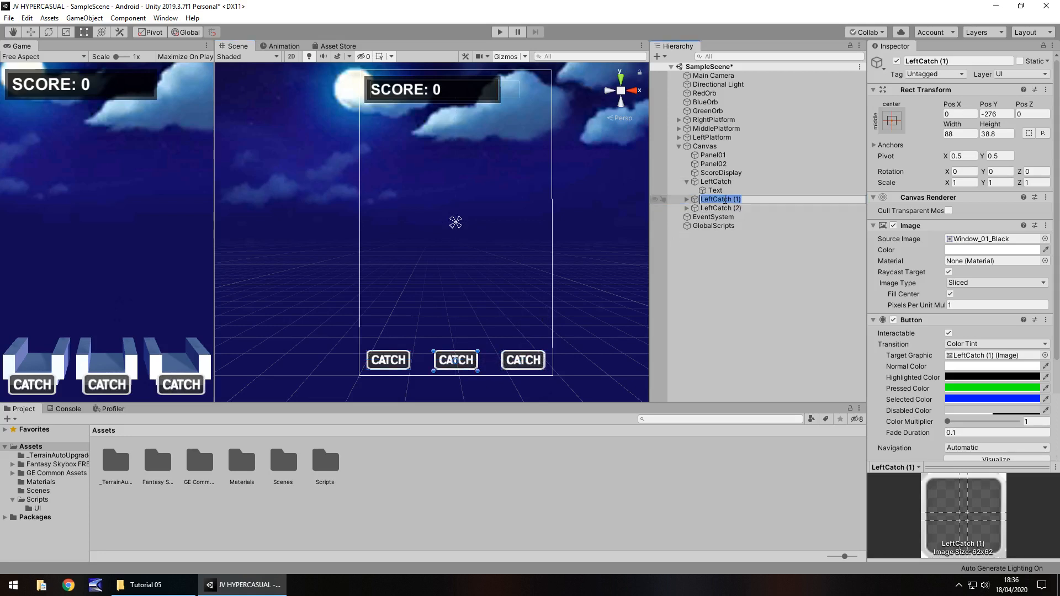
pyautogui.write('m')
pyautogui.press('BackSpace')
pyautogui.press('BackSpace')
pyautogui.press('BackSpace')
pyautogui.press('BackSpace')
pyautogui.press('BackSpace')
pyautogui.write('MiddleCatch')
pyautogui.click(725, 217)
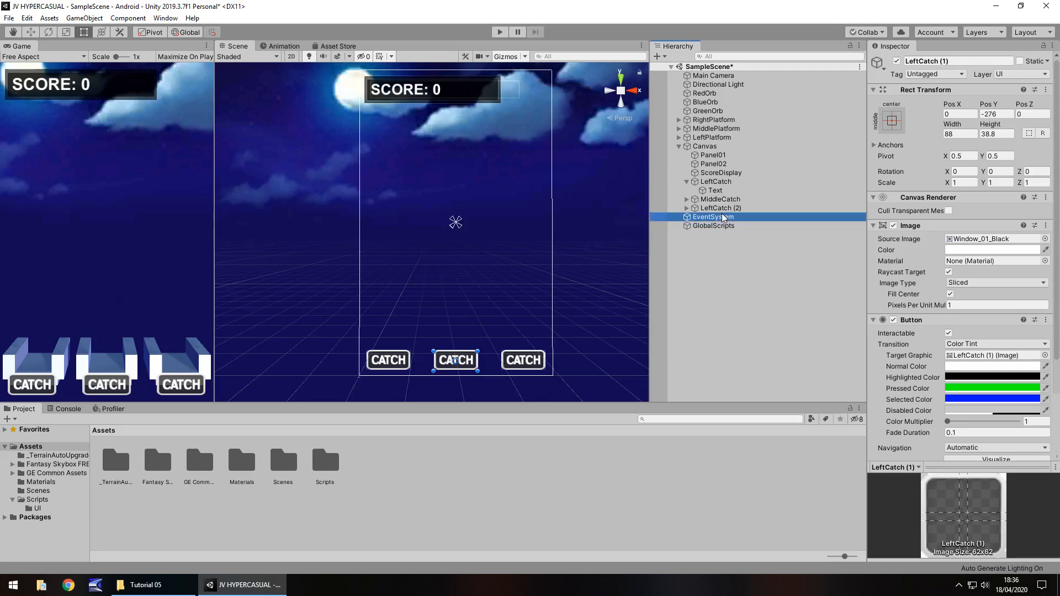
# Rename the button copy beneath the right platform as RightCatch.
pyautogui.click(723, 209)
pyautogui.click(723, 208)
pyautogui.write('Righ')
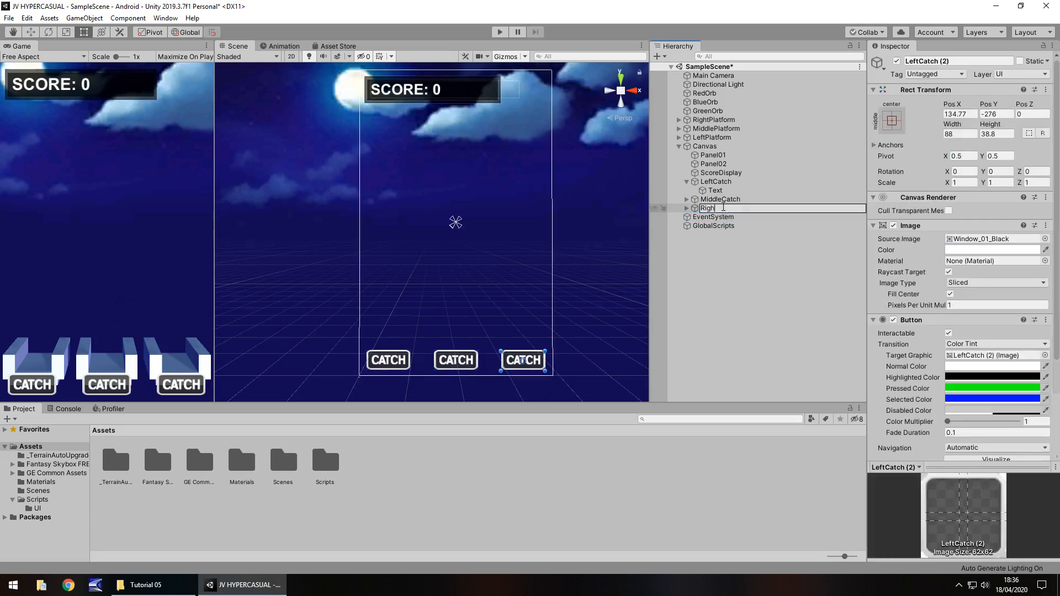
pyautogui.write('tCatch')
pyautogui.press('Return')
# Play the scene, try the three CATCH buttons repeatedly in varying order, and stop playback.
pyautogui.click(500, 31)
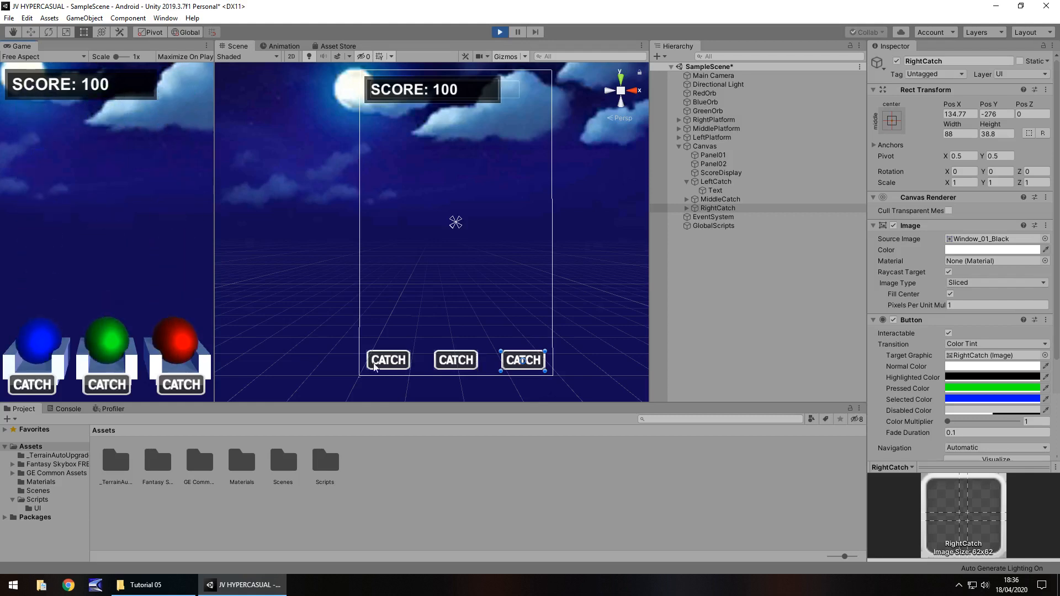
pyautogui.click(32, 385)
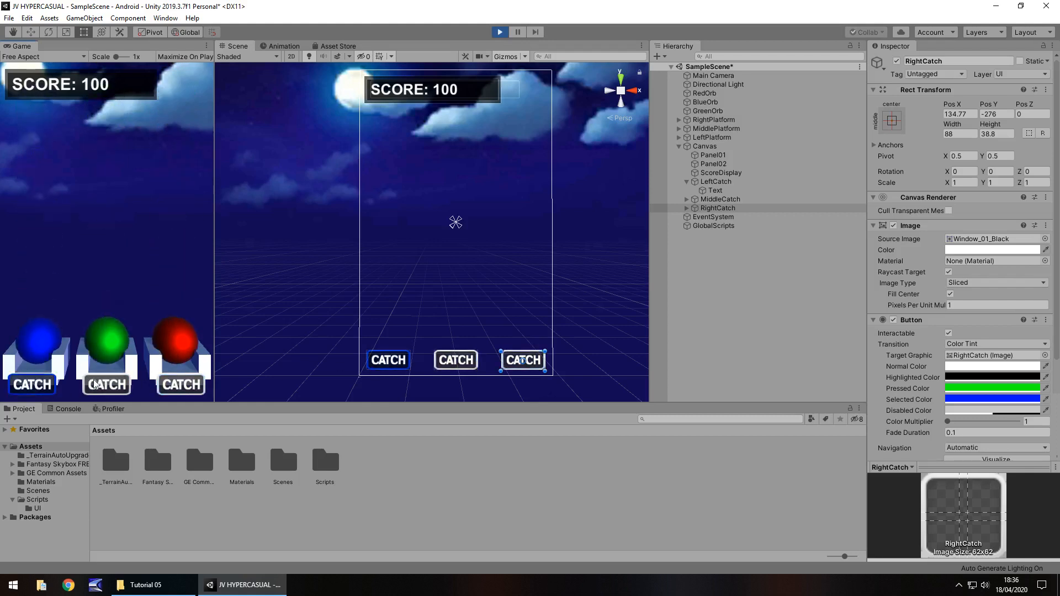
pyautogui.click(188, 387)
pyautogui.click(28, 388)
pyautogui.click(95, 383)
pyautogui.click(172, 381)
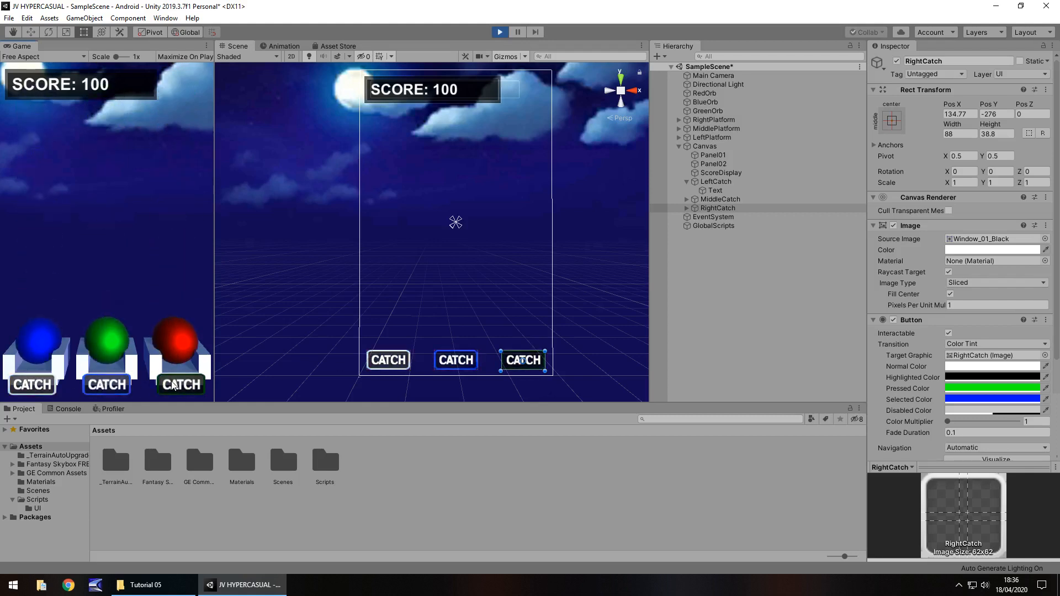
pyautogui.click(42, 386)
pyautogui.click(123, 384)
pyautogui.click(171, 386)
pyautogui.click(114, 389)
pyautogui.click(47, 390)
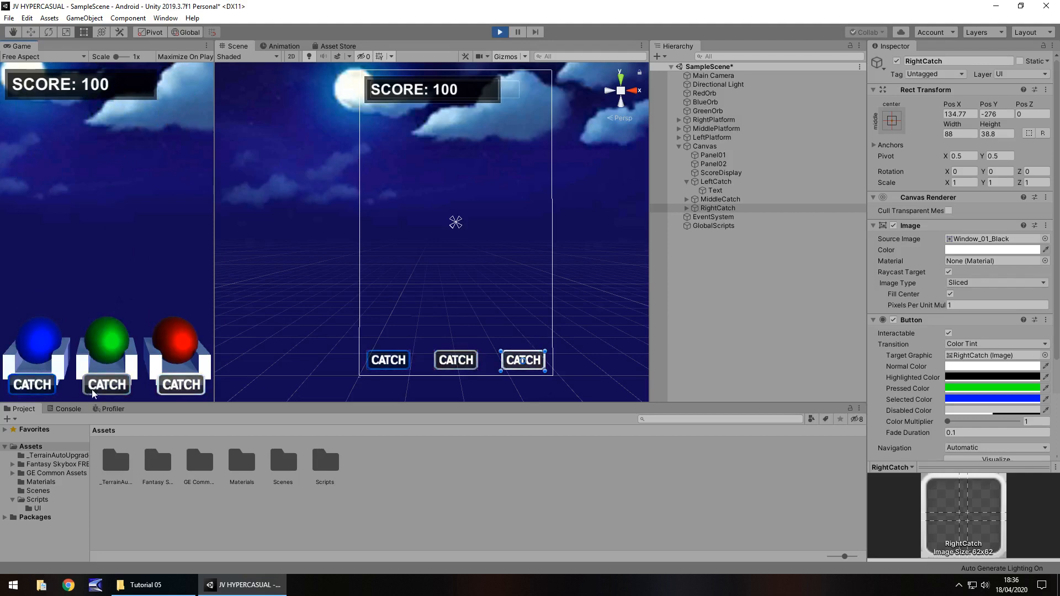
pyautogui.click(105, 389)
pyautogui.click(182, 388)
pyautogui.click(111, 387)
pyautogui.click(48, 386)
pyautogui.click(41, 385)
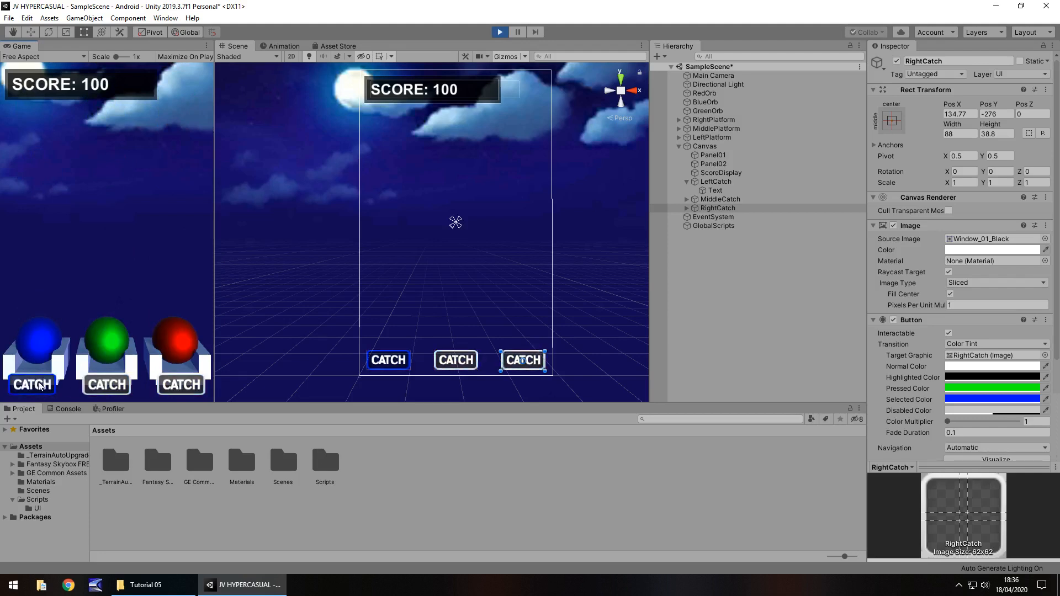
pyautogui.click(499, 32)
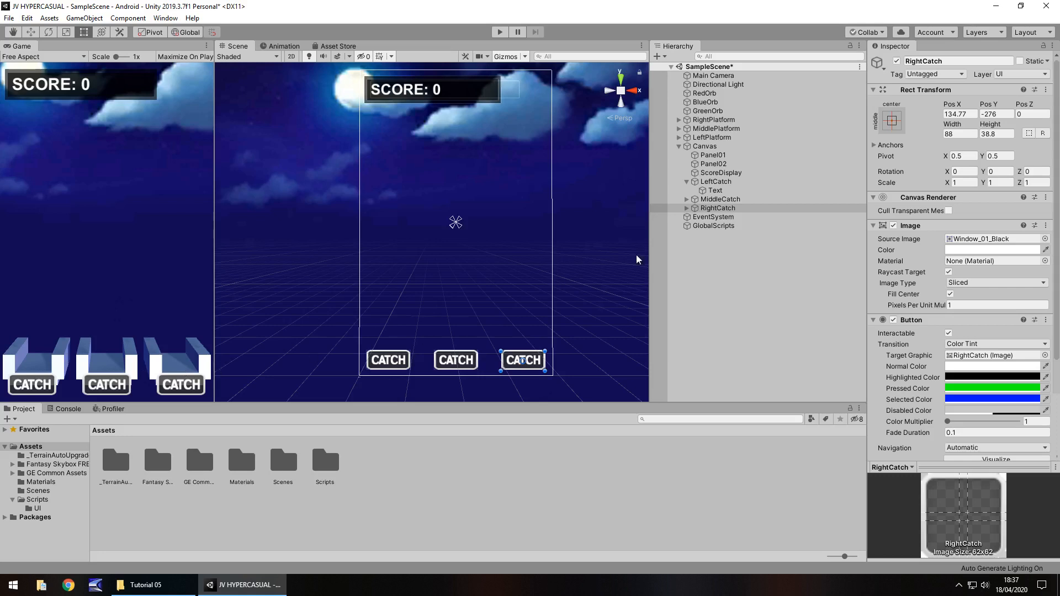
# Collapse LeftCatch in the object tree and deactivate the RightPlatform, MiddlePlatform and LeftPlatform objects together.
pyautogui.click(687, 182)
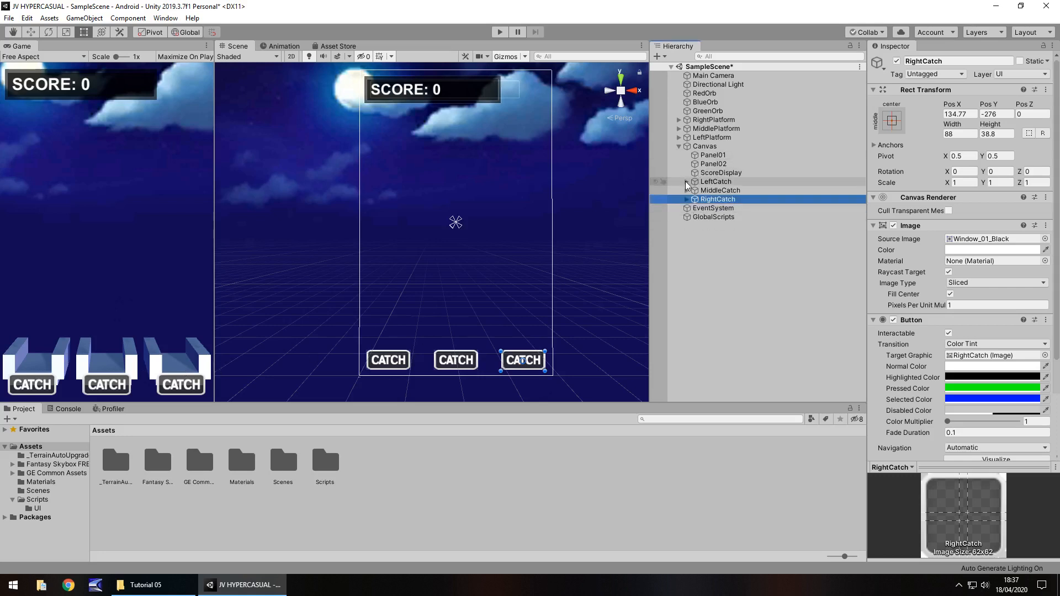
pyautogui.click(717, 121)
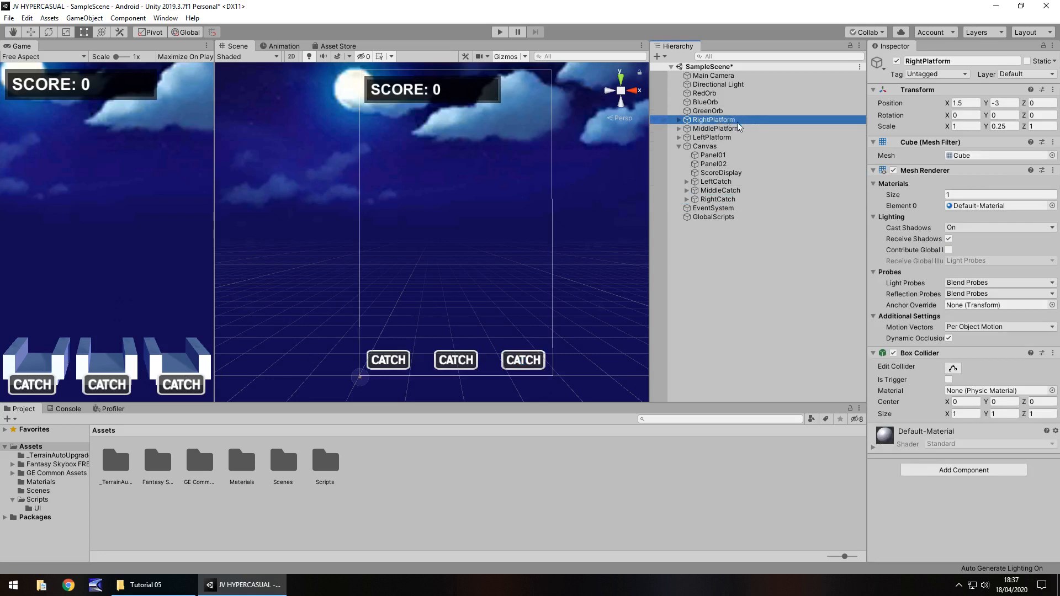
pyautogui.keyDown('ctrl'); pyautogui.click(728, 129); pyautogui.keyUp('ctrl')
pyautogui.keyDown('ctrl'); pyautogui.click(718, 138); pyautogui.keyUp('ctrl')
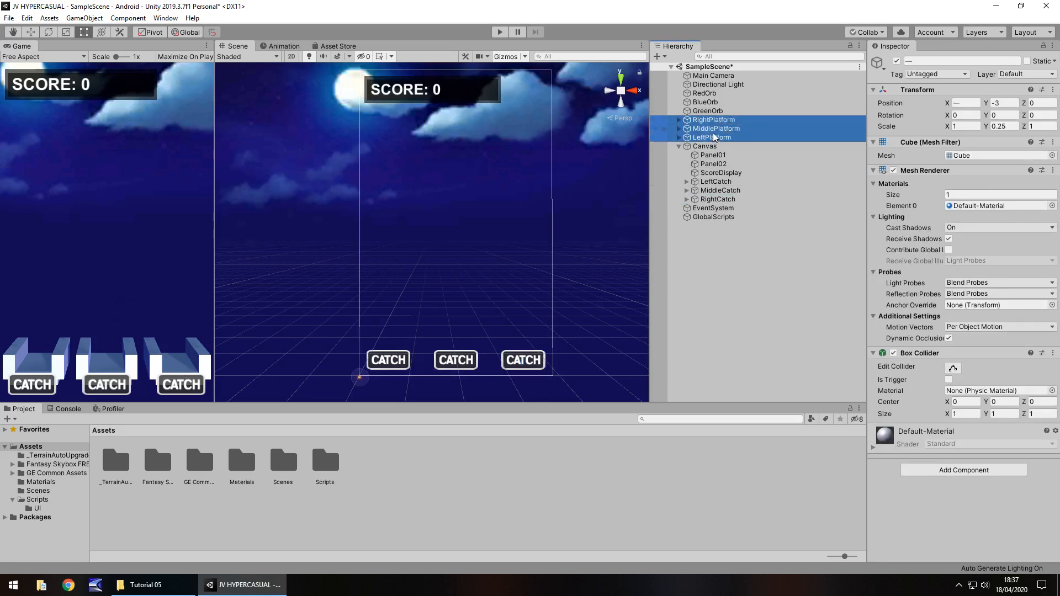
pyautogui.click(896, 62)
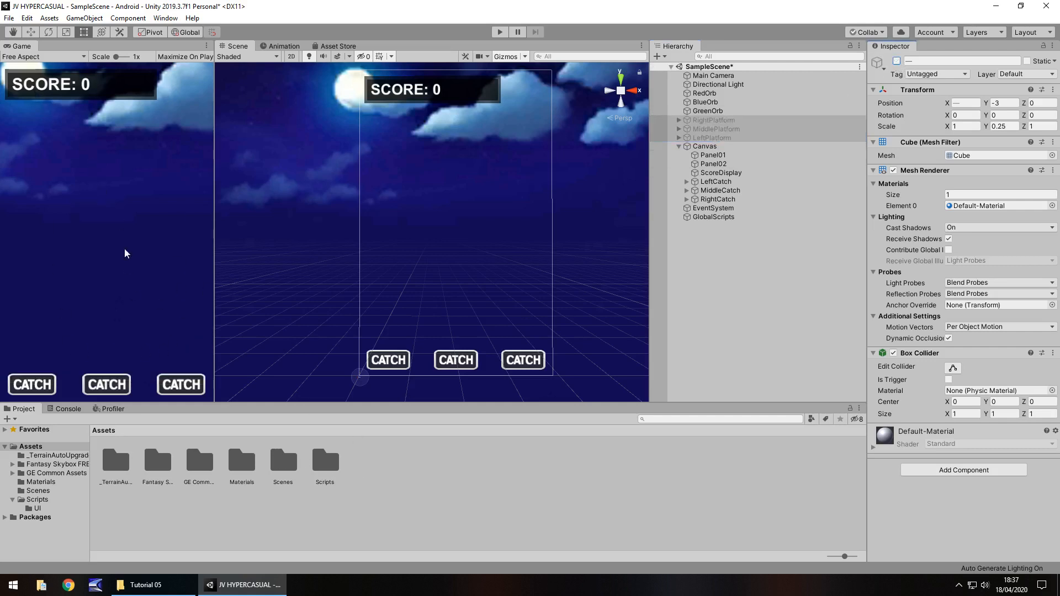
pyautogui.click(464, 481)
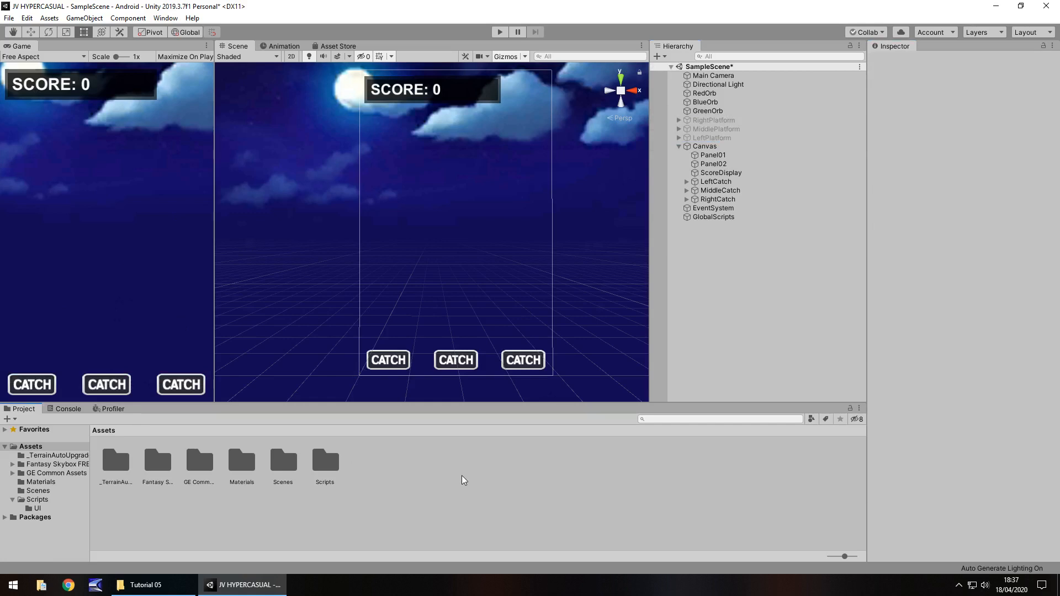
# Create a C# script named CatchFunctions in the Scripts/UI folder and open it in Visual Studio.
pyautogui.click(41, 500)
pyautogui.click(38, 508)
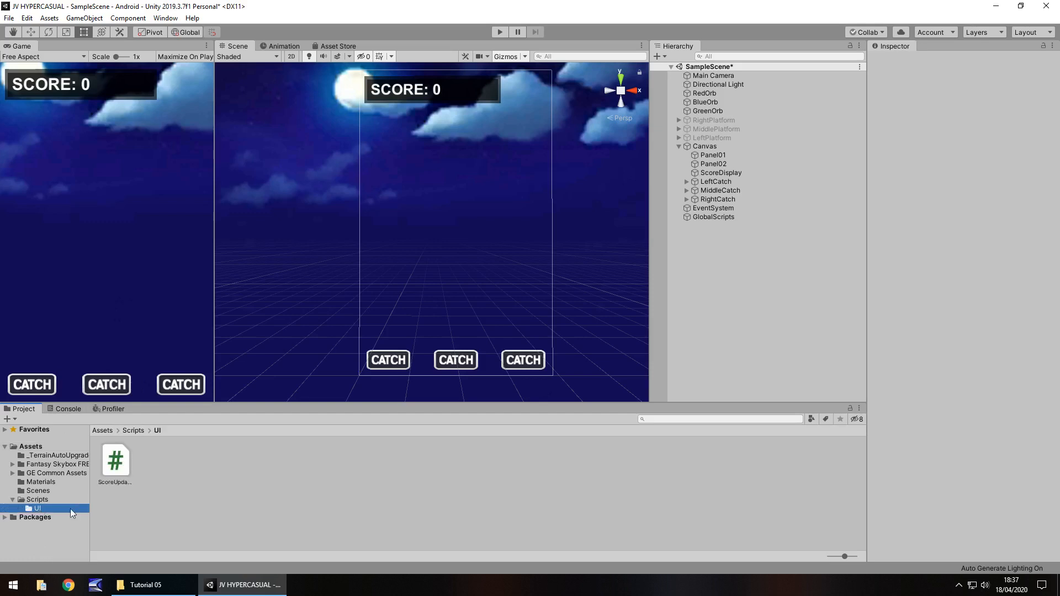
pyautogui.rightClick(176, 460)
pyautogui.moveTo(226, 185)
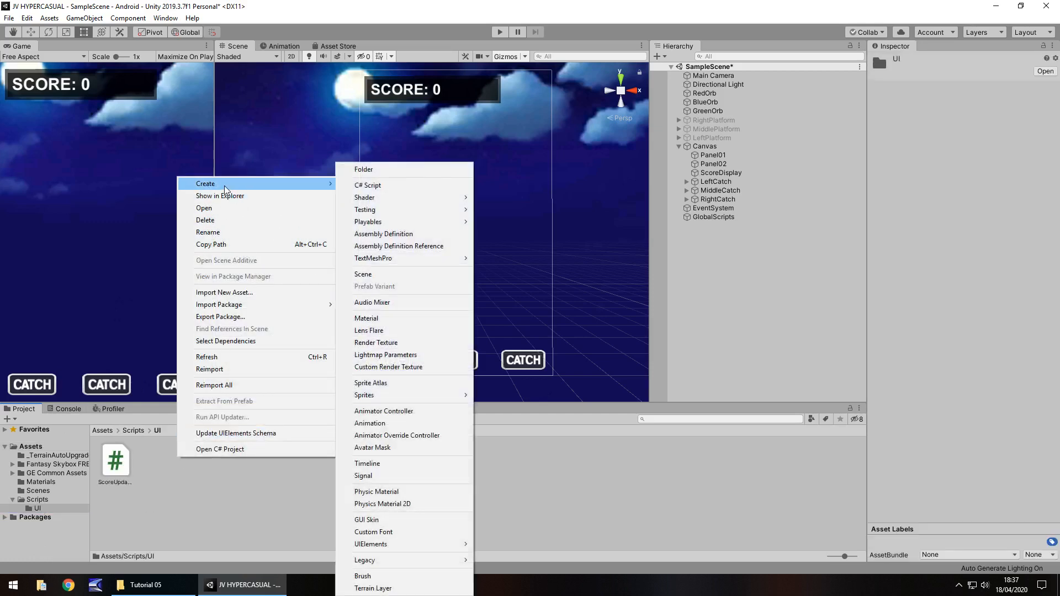
pyautogui.click(368, 186)
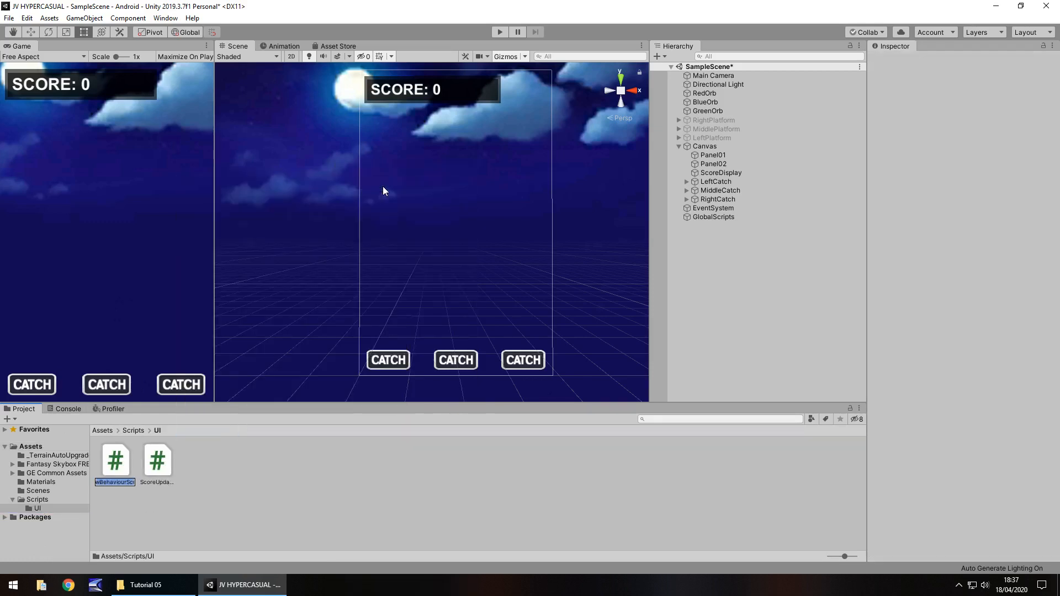
pyautogui.press('BackSpace')
pyautogui.write('CatchFunctions')
pyautogui.press('Return')
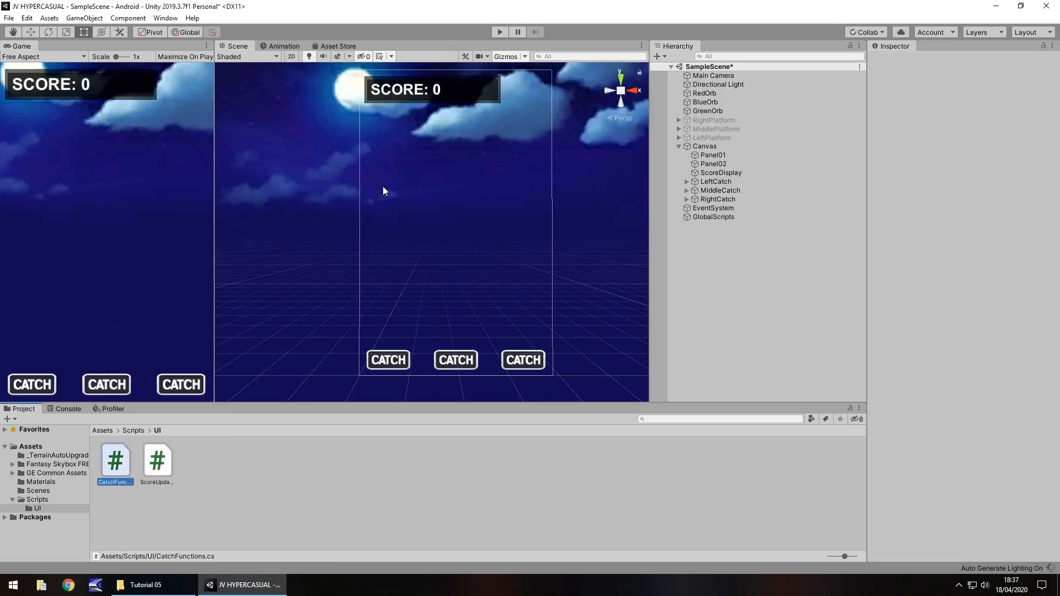
pyautogui.press('Return')
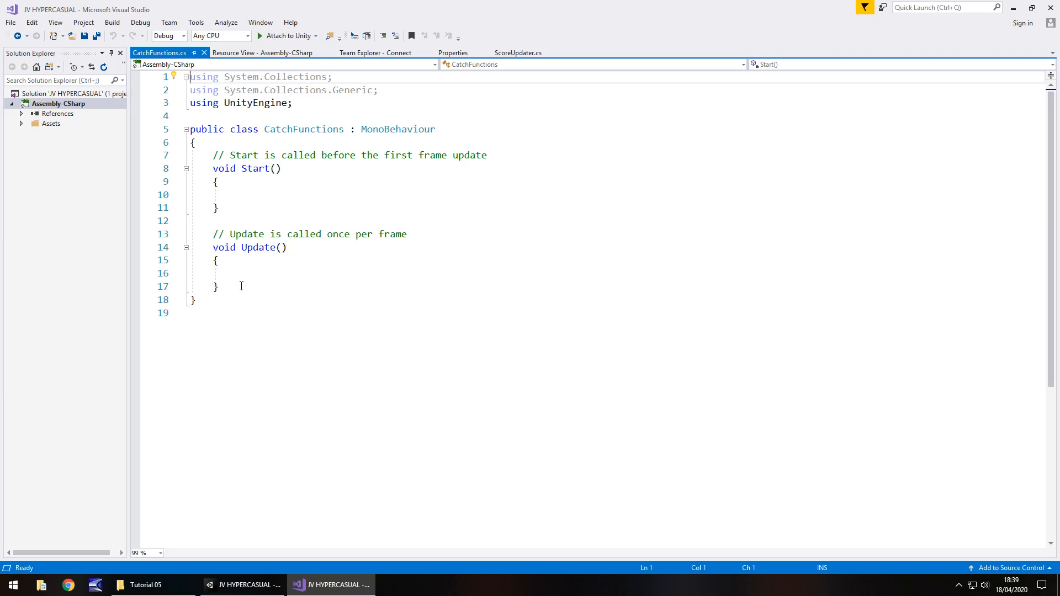
# Remove the default Start and Update methods with their comments from the CatchFunctions class, leaving blank lines in its body.
pyautogui.moveTo(242, 287); pyautogui.dragTo(192, 157)
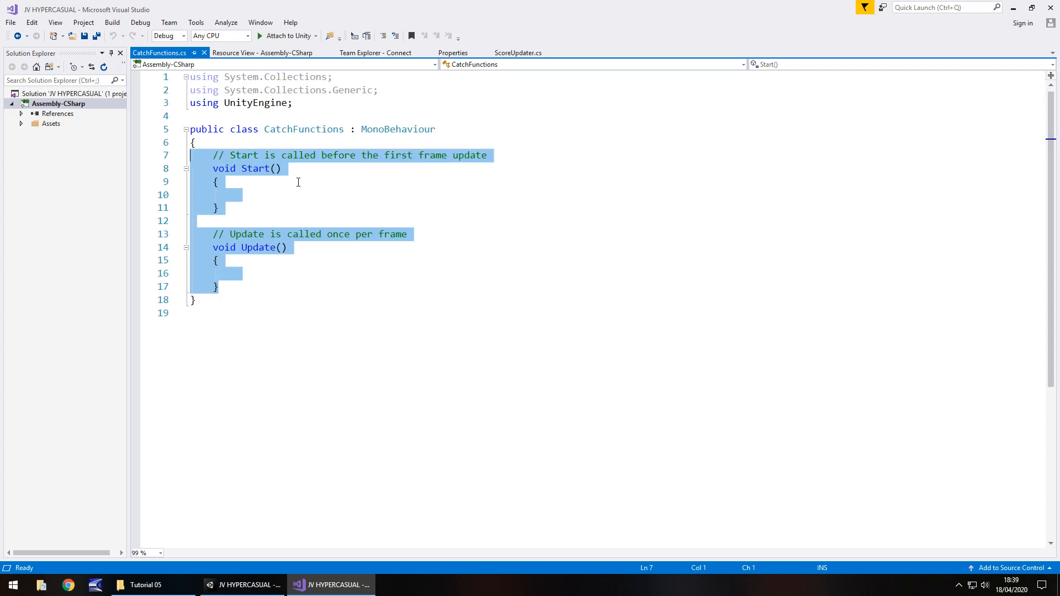
pyautogui.press('BackSpace')
pyautogui.press('Return')
pyautogui.press('Up')
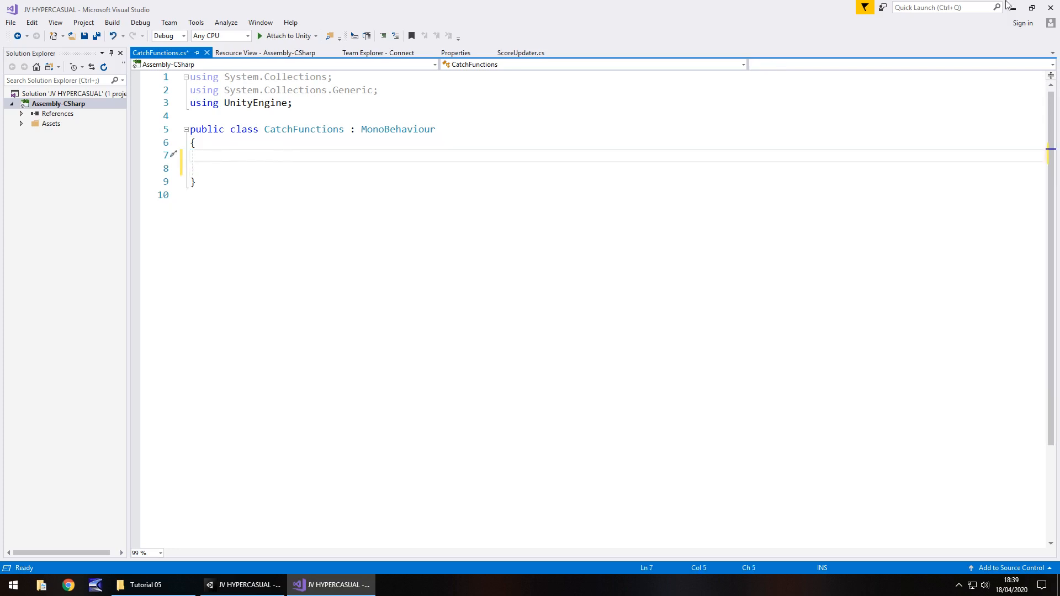
# Check the variable declaration in ScoreUpdater.cs and declare a public GameObject variable leftPlatform in the CatchFunctions class.
pyautogui.click(527, 53)
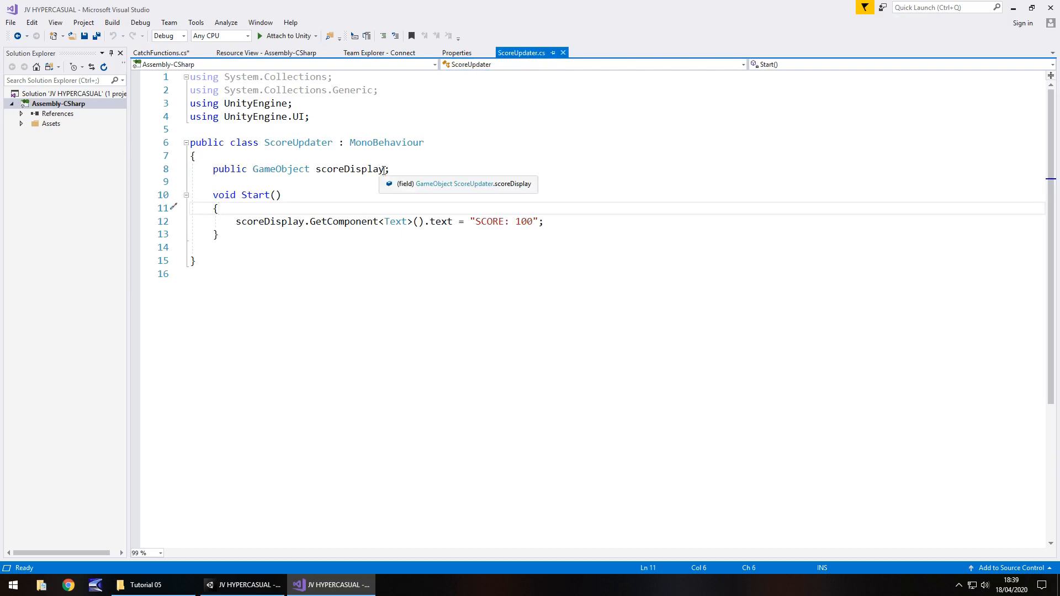
pyautogui.click(162, 53)
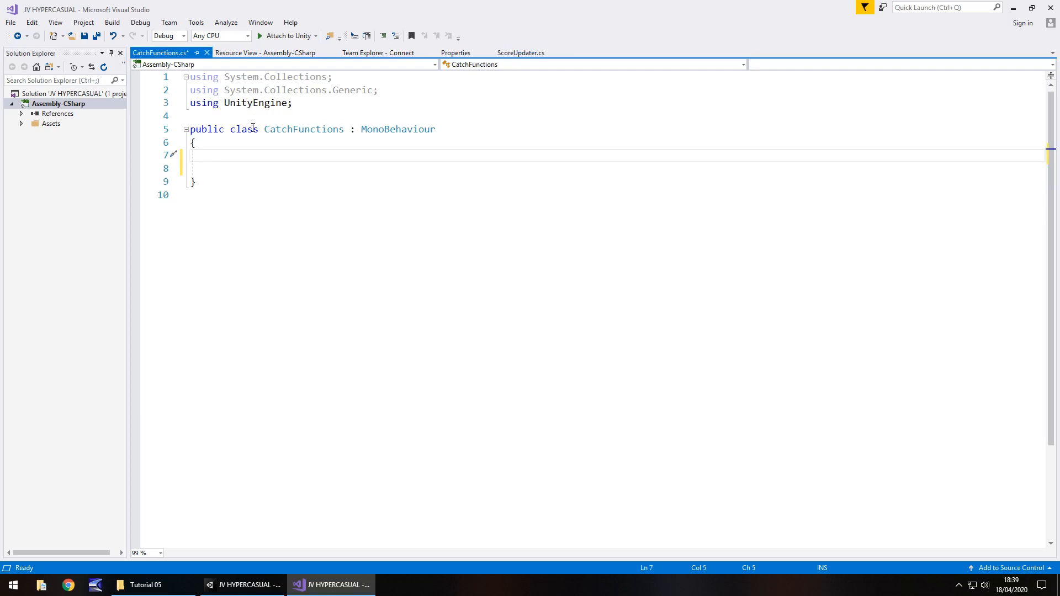
pyautogui.write('public Gam')
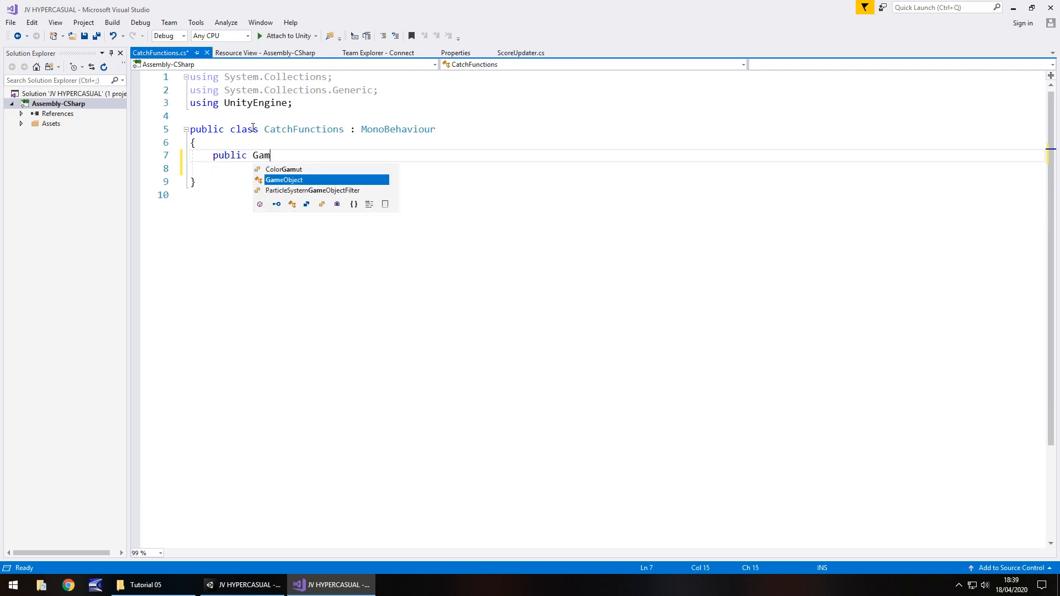
pyautogui.write('eObject le')
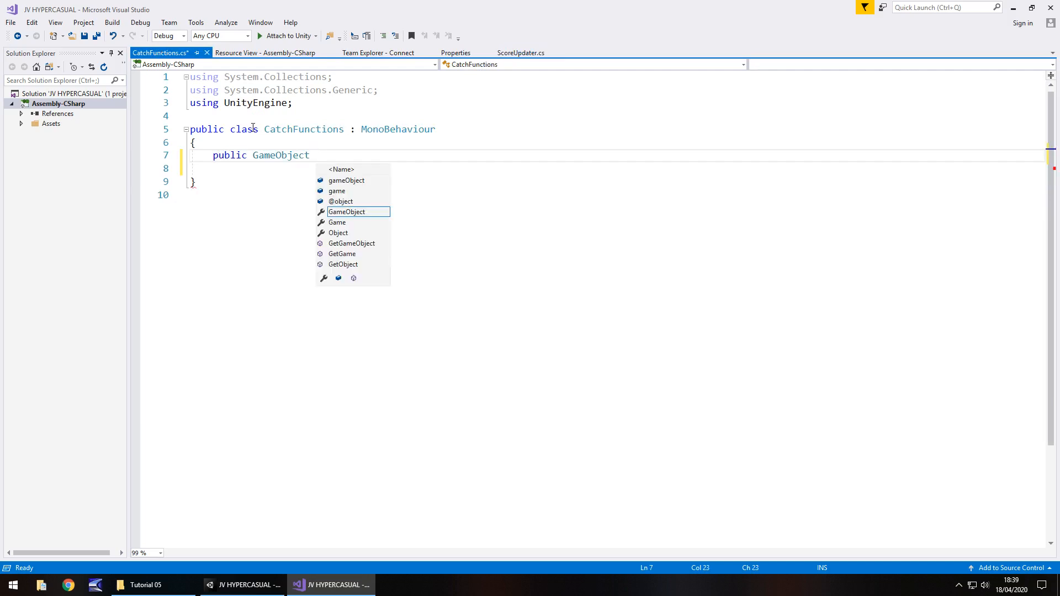
pyautogui.write('Pl')
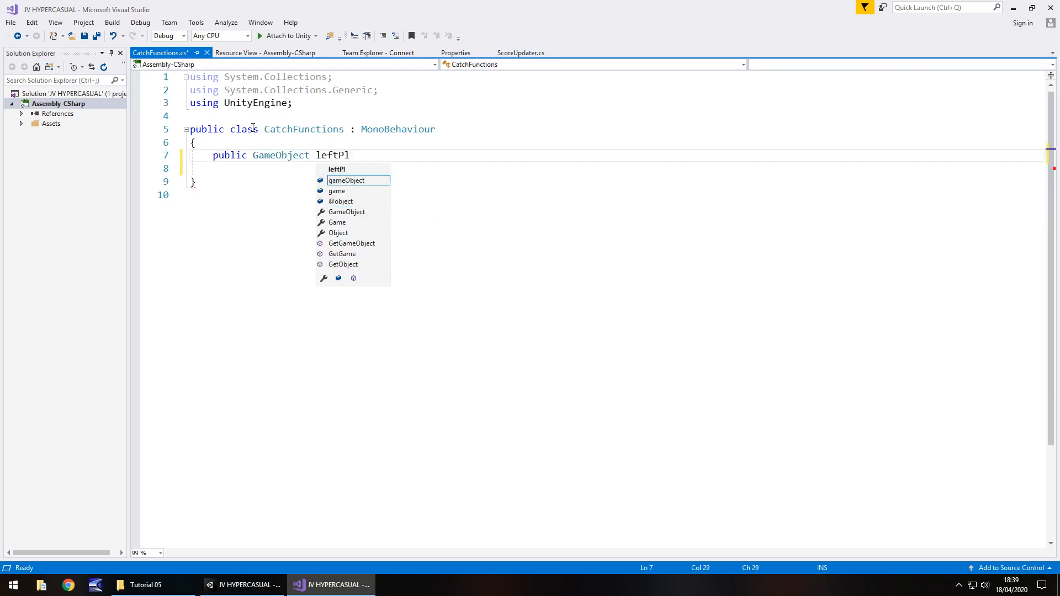
pyautogui.write('atform;')
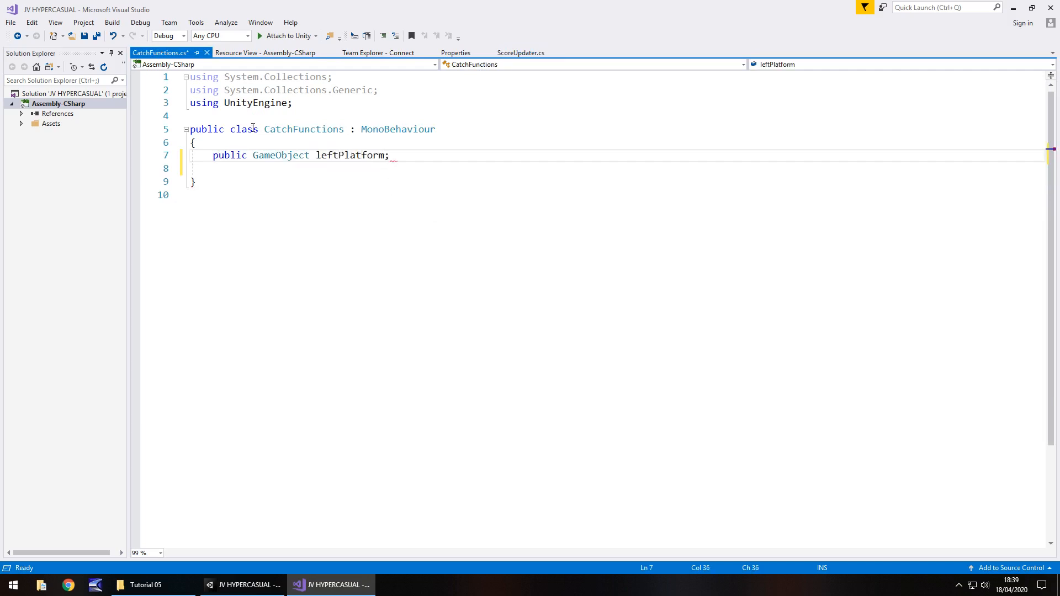
# Declare a public GameObject variable midPlatform below leftPlatform.
pyautogui.press('Return')
pyautogui.write('pu')
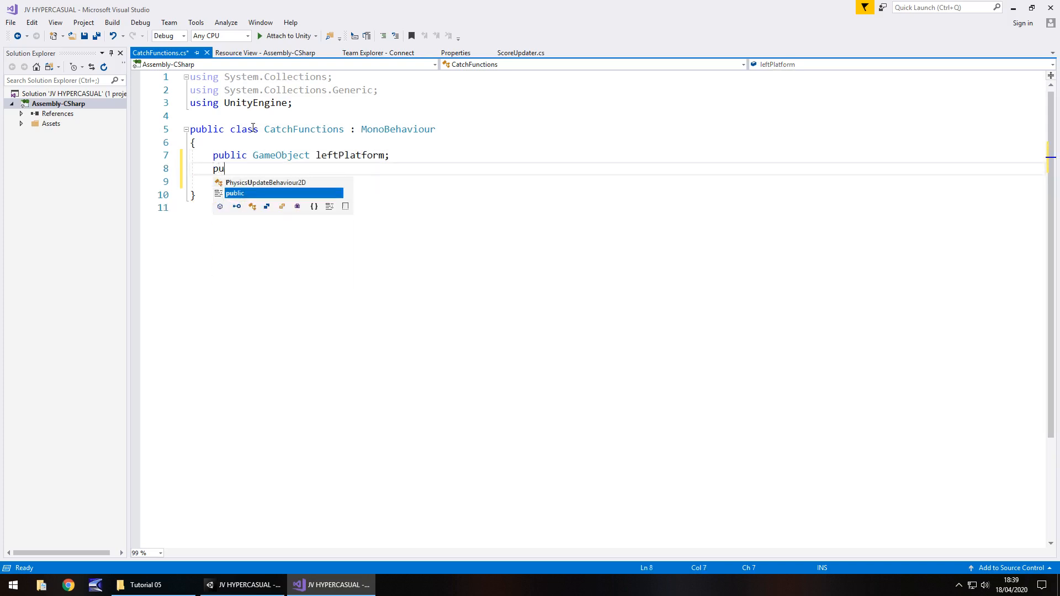
pyautogui.write('blic Game')
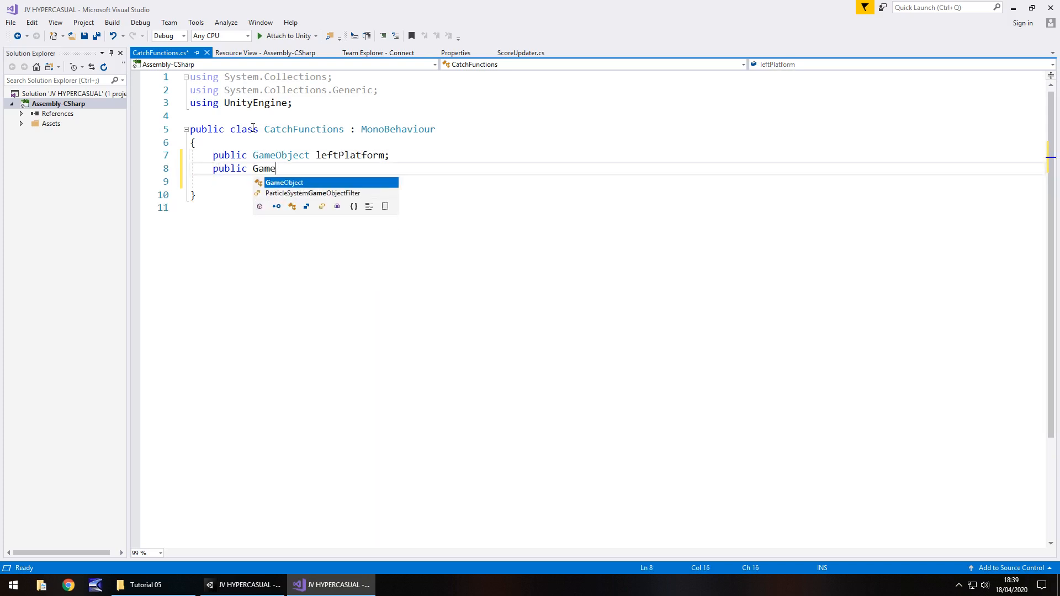
pyautogui.write('Object midPl')
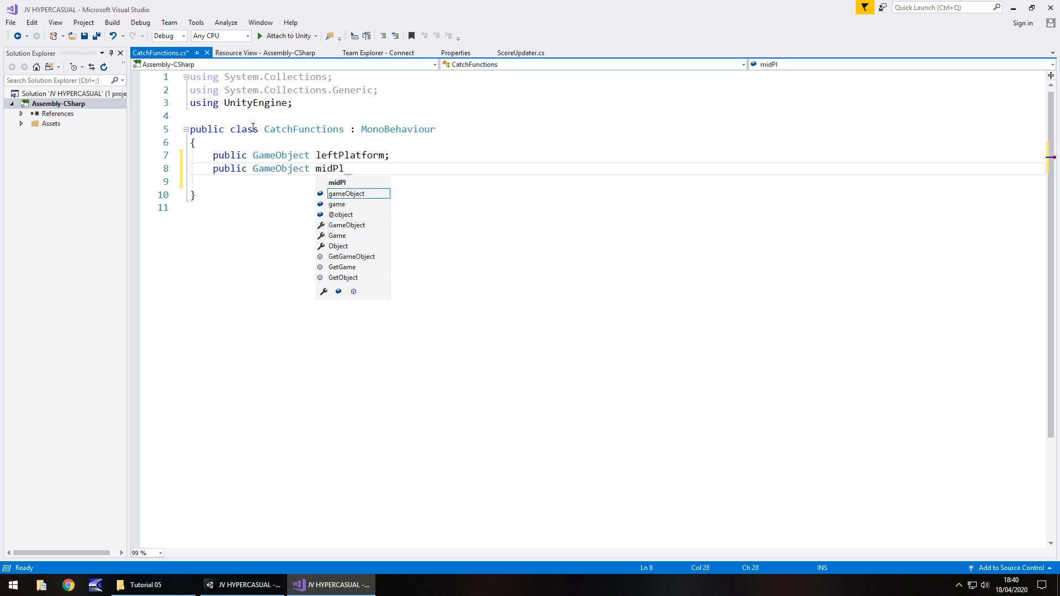
pyautogui.write('atform;')
# Declare a public GameObject variable rightPlatform below midPlatform, and compare the script with ScoreUpdater.cs.
pyautogui.press('Return')
pyautogui.write('pu')
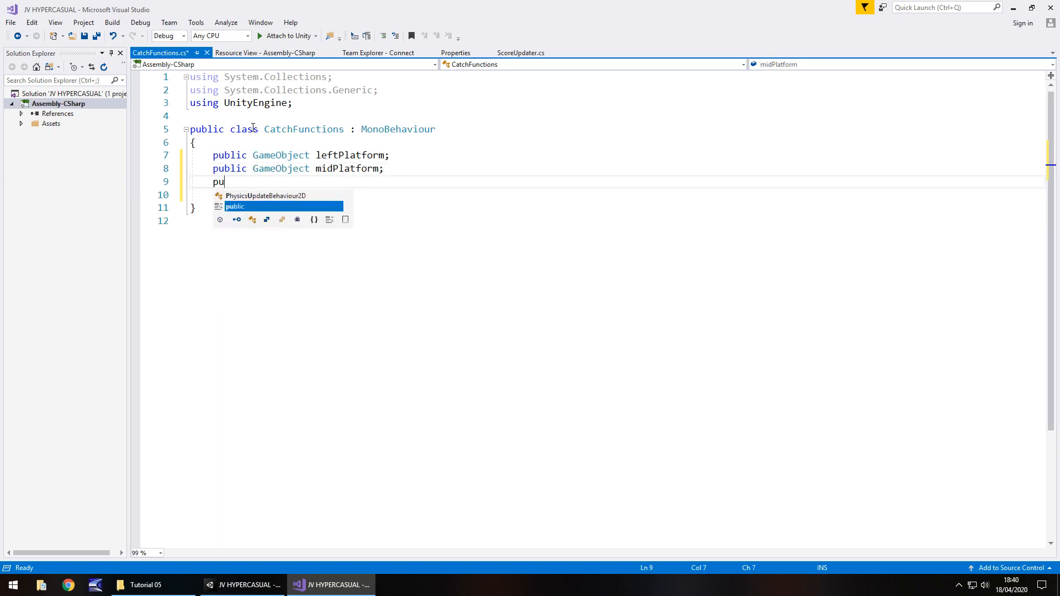
pyautogui.write('blic GameObject')
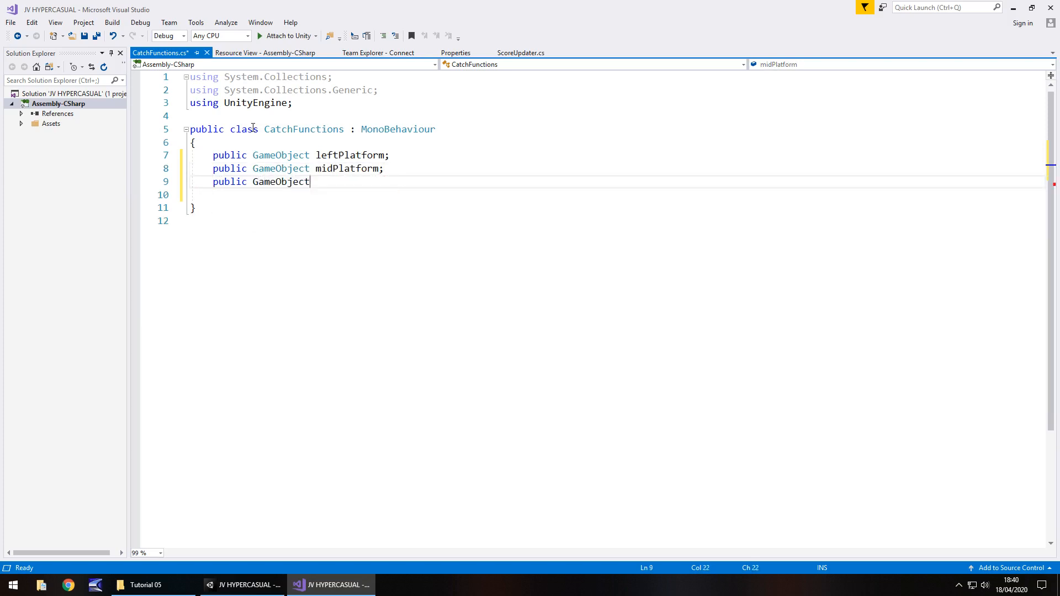
pyautogui.write(' right')
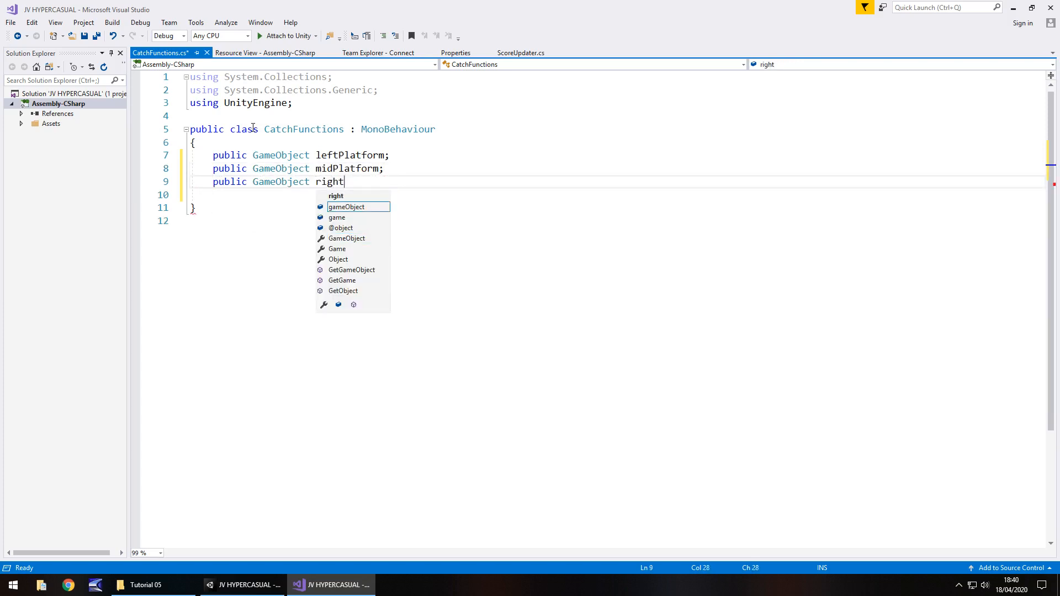
pyautogui.write('Platform;')
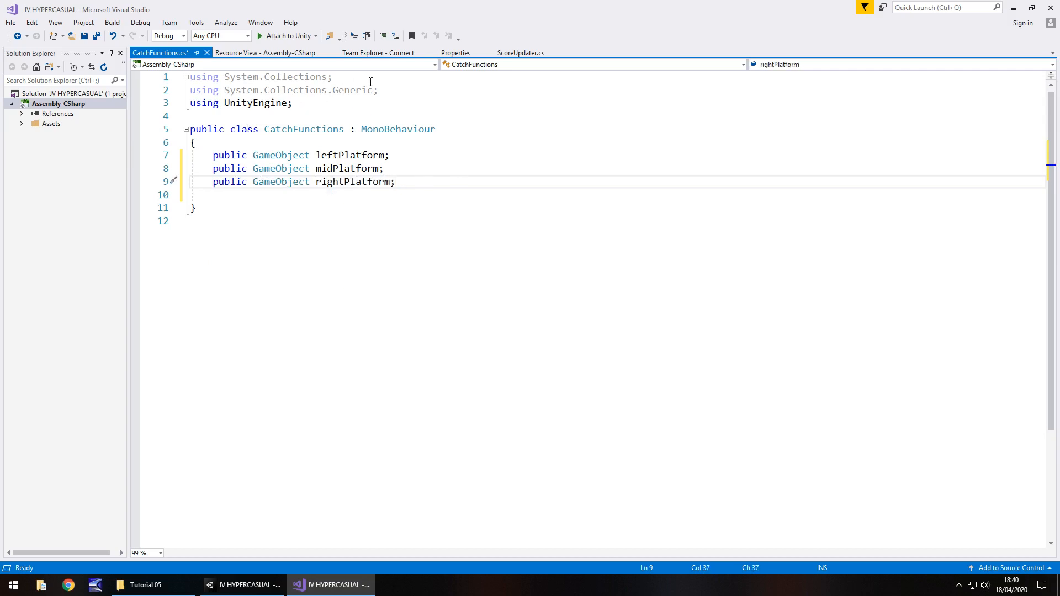
pyautogui.click(525, 53)
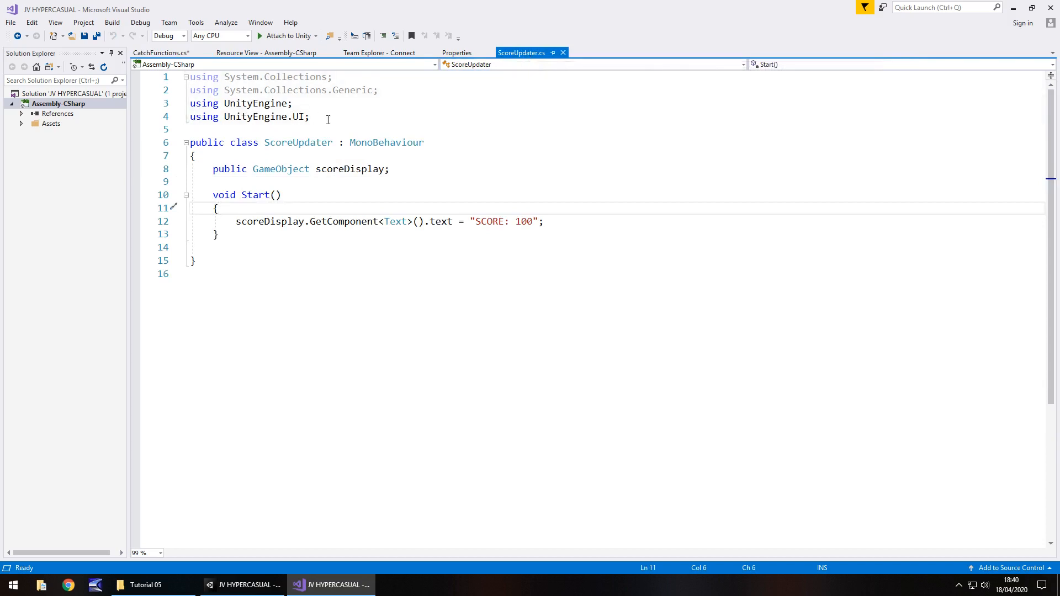
pyautogui.click(165, 53)
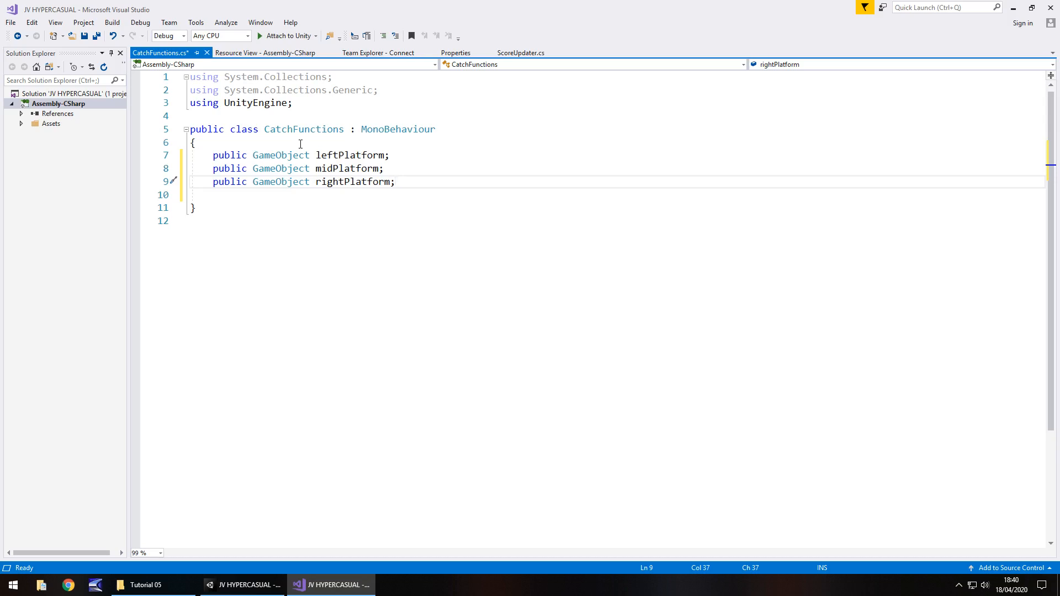
# Add an empty public void LeftPlat() method below the platform variables and switch back to Unity.
pyautogui.press('Return')
pyautogui.press('Return')
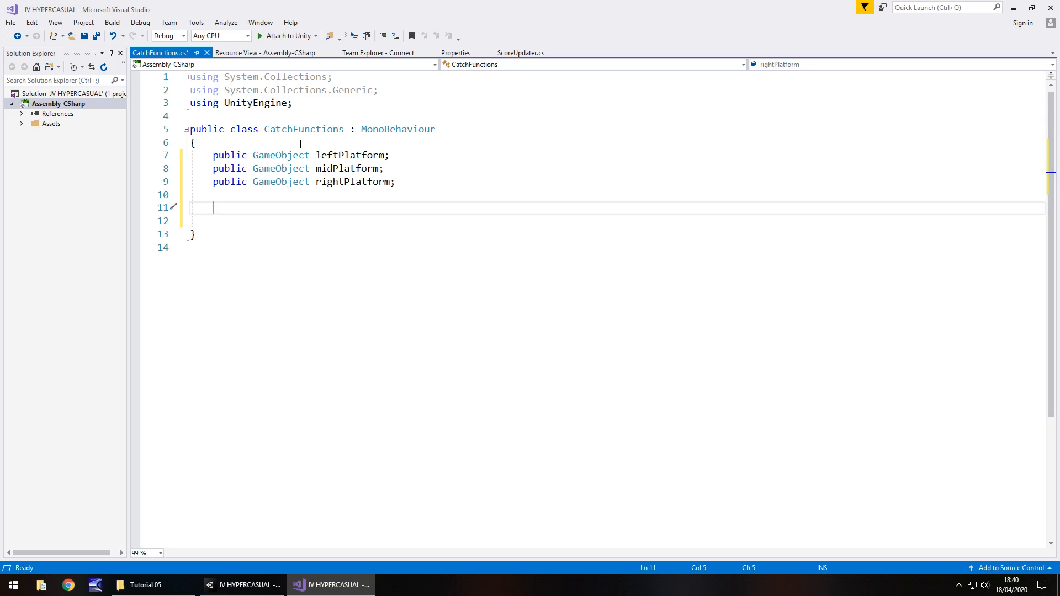
pyautogui.write('publi')
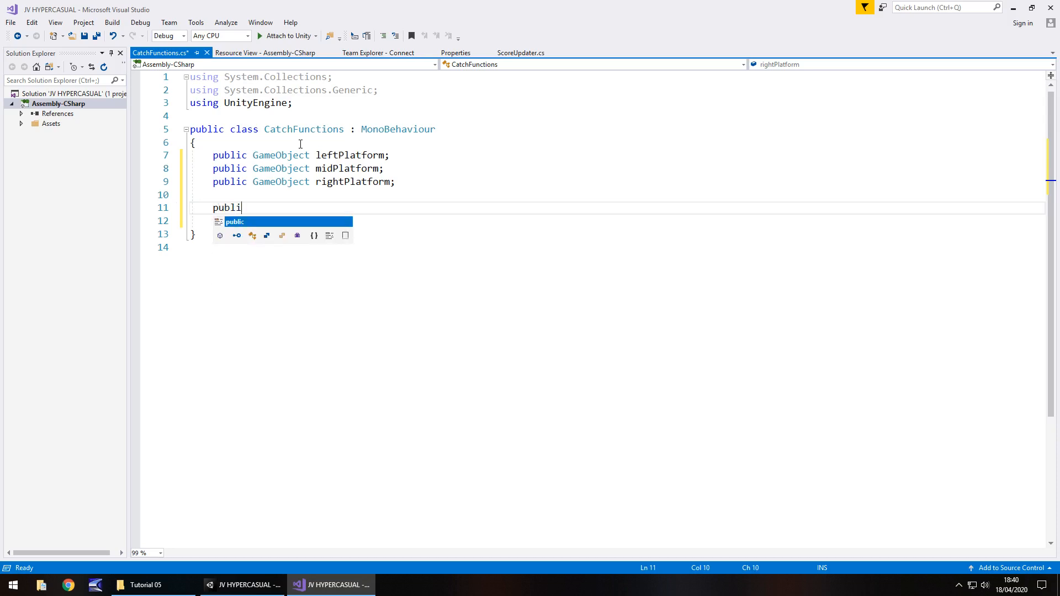
pyautogui.write('c void')
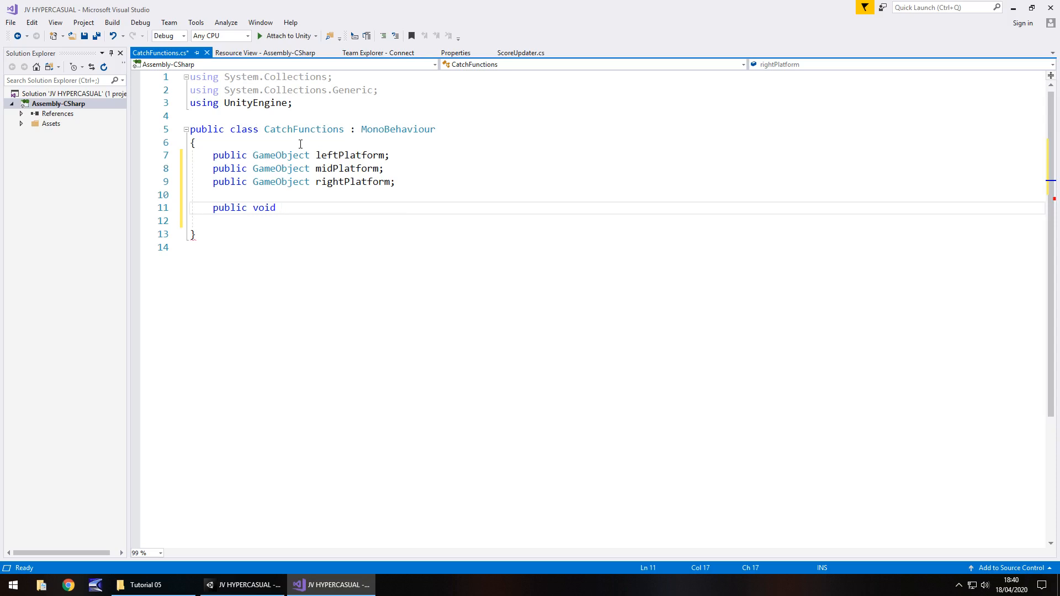
pyautogui.write('Left')
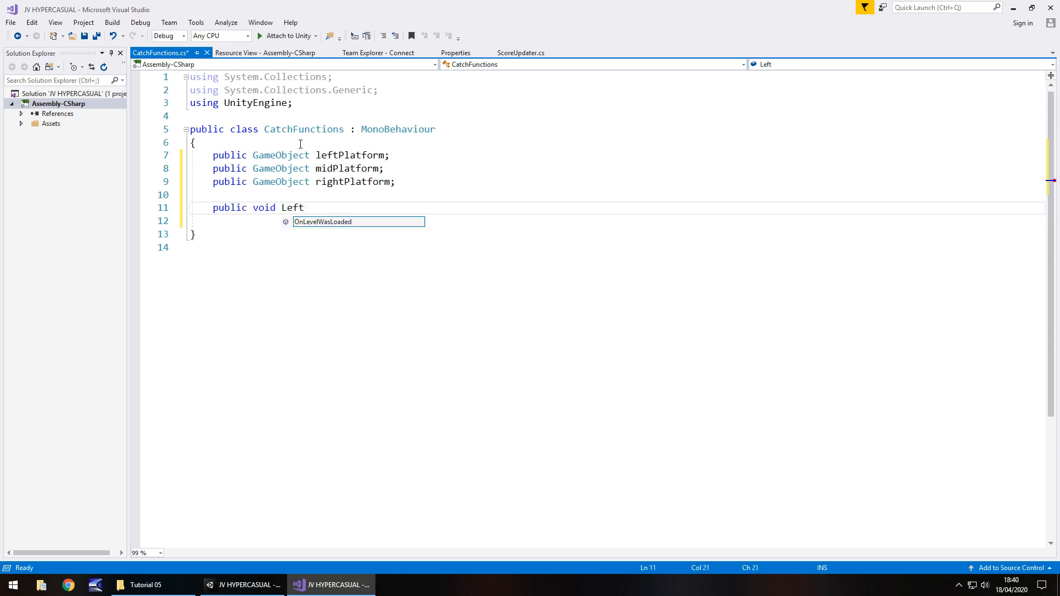
pyautogui.write('Plat')
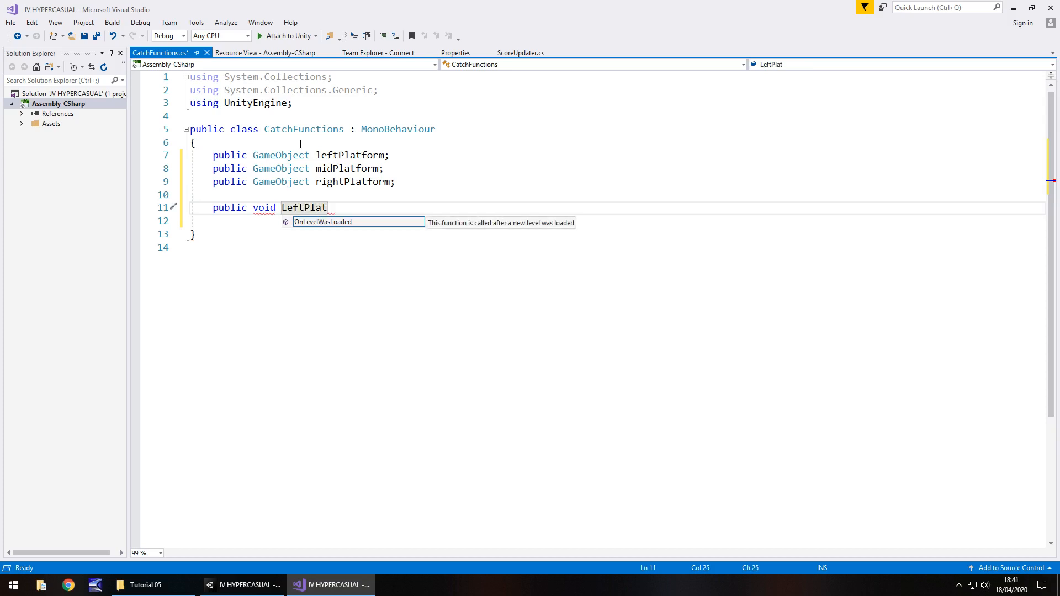
pyautogui.write('() {')
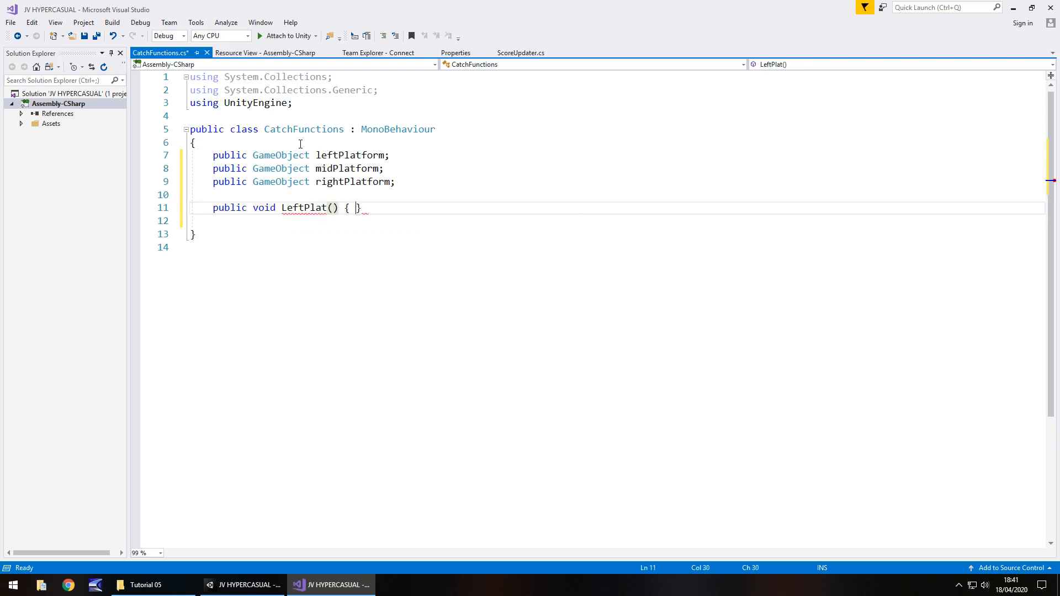
pyautogui.press('Return')
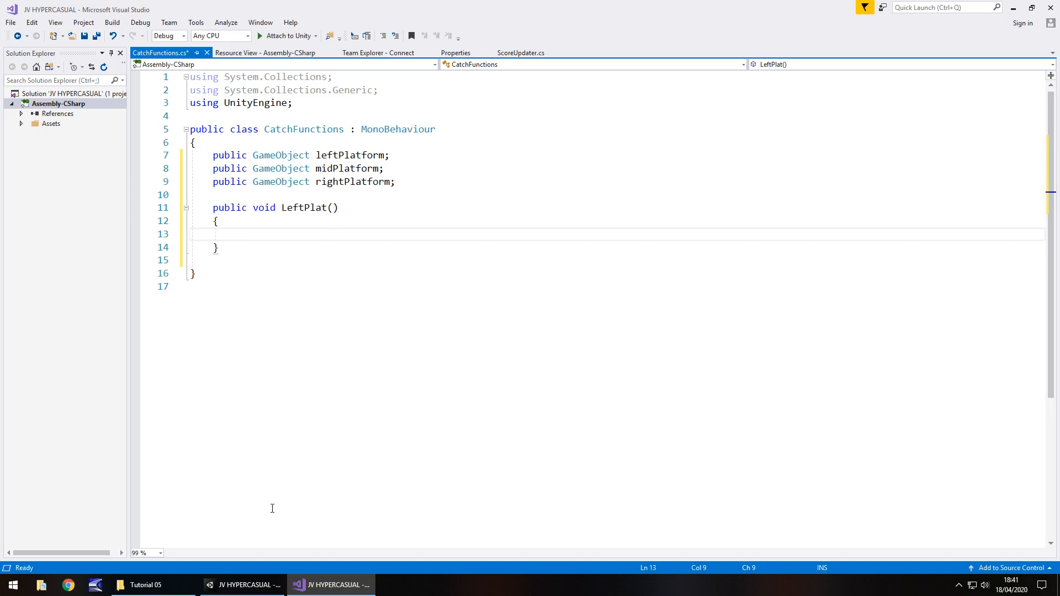
pyautogui.click(243, 585)
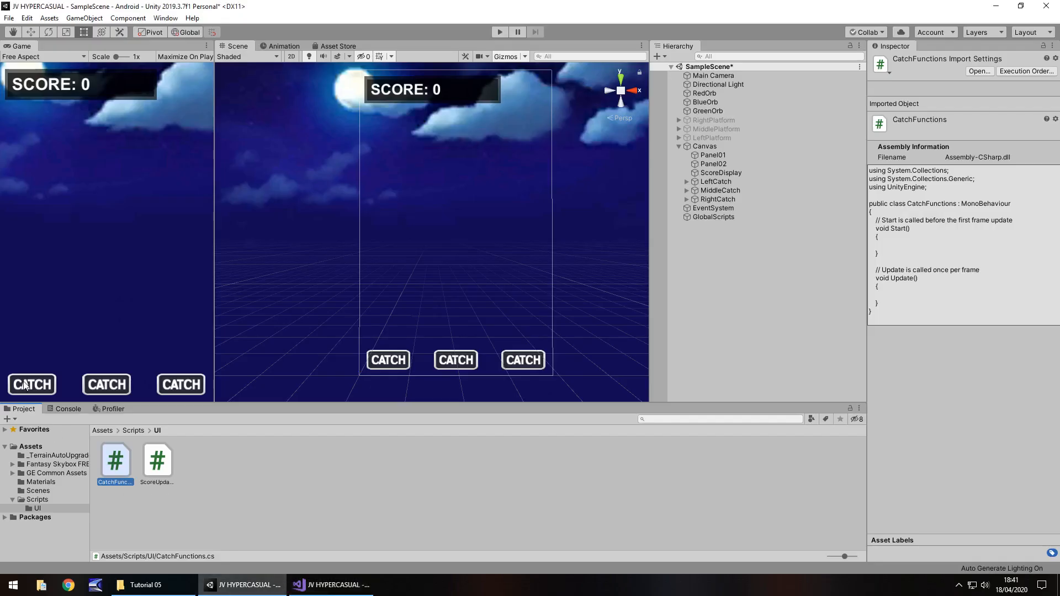
# Return to CatchFunctions.cs in Visual Studio and add leftPlatform.SetActive(true); to the body of the LeftPlat() method.
pyautogui.click(331, 585)
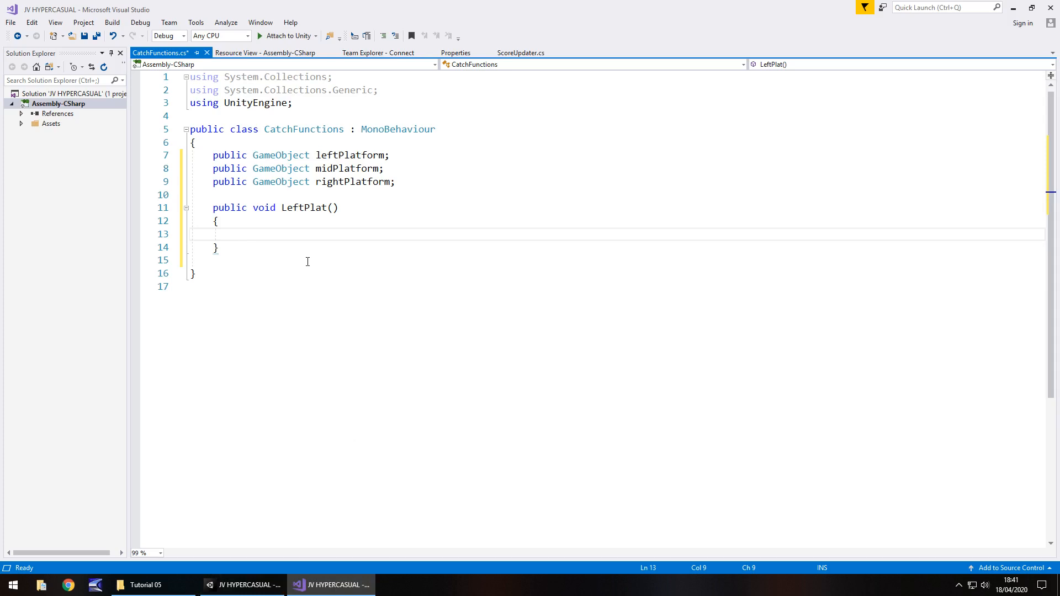
pyautogui.write('left')
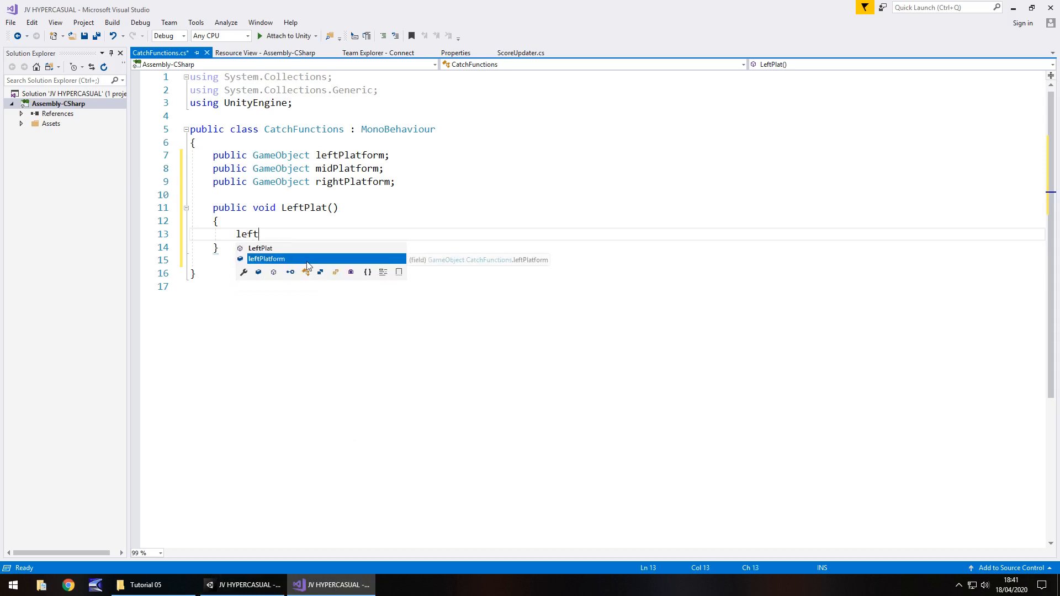
pyautogui.doubleClick(307, 259)
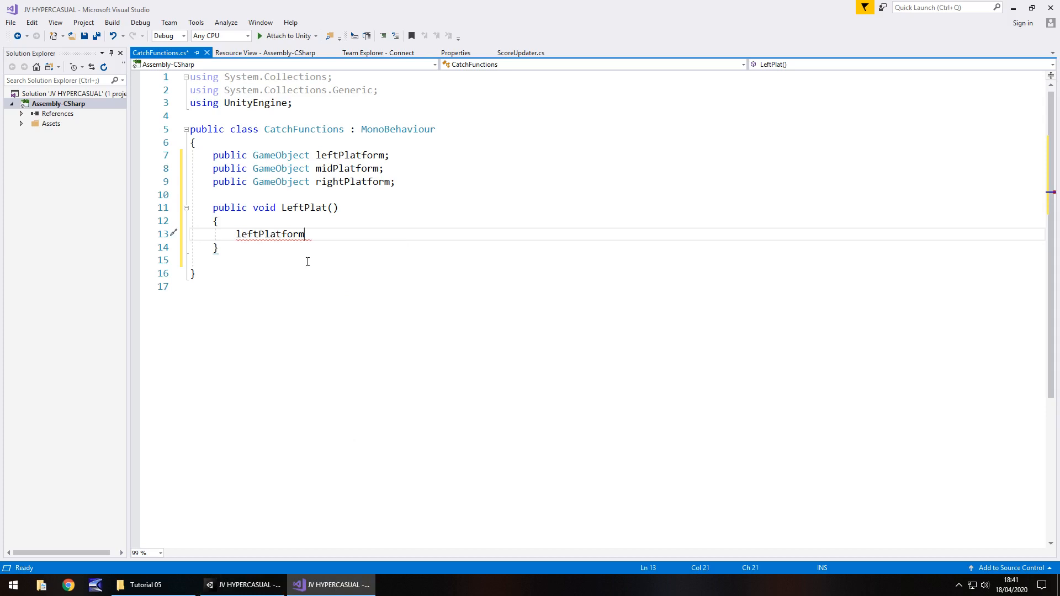
pyautogui.write('.Set')
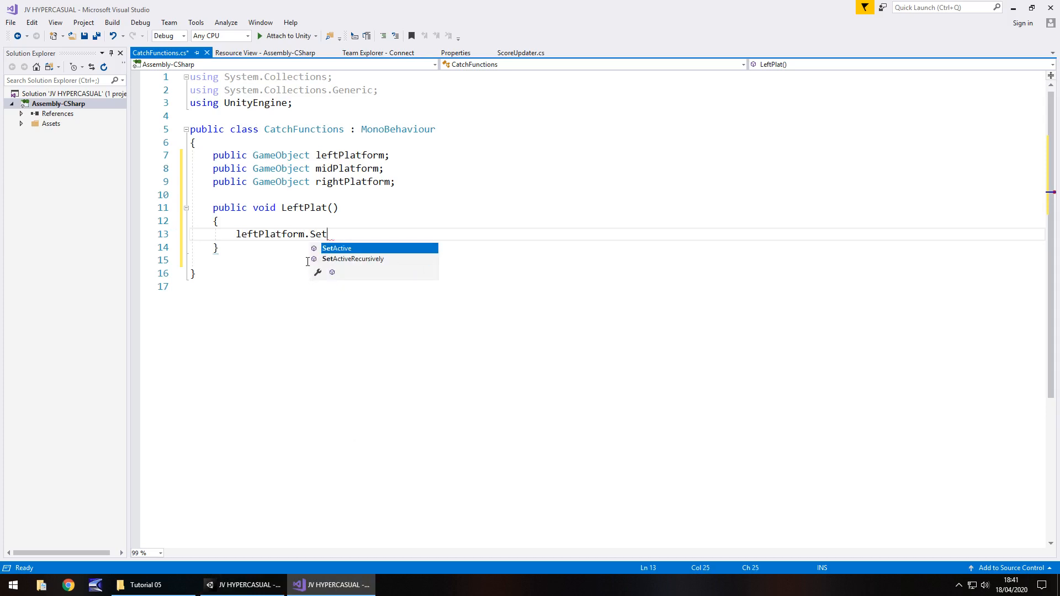
pyautogui.press('Tab')
pyautogui.write('(t')
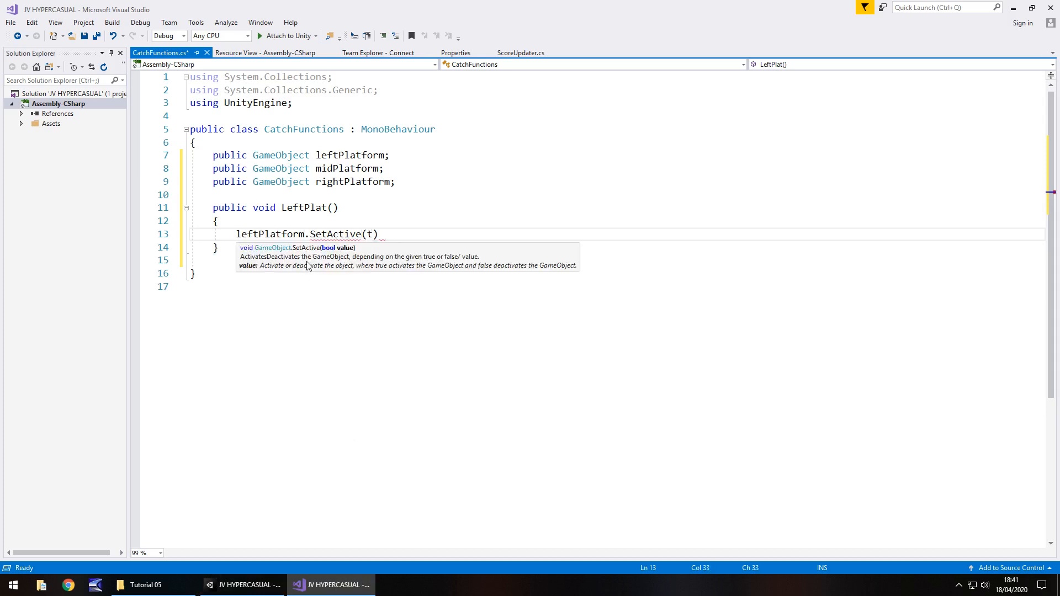
pyautogui.write('rue);')
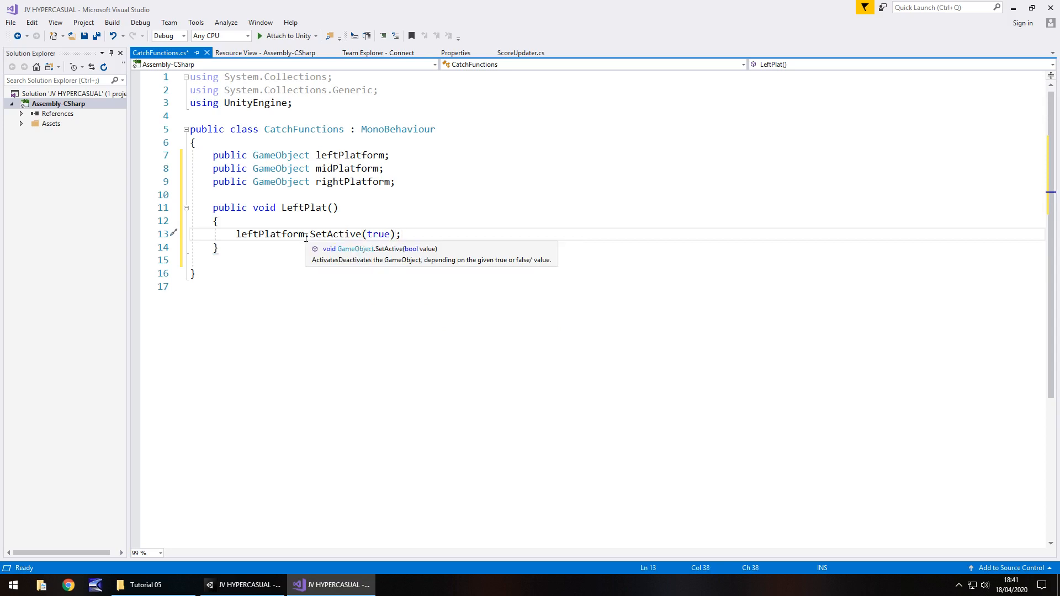
# Duplicate the LeftPlat() method below itself as MidPlat(), with midPlatform.SetActive(true); as its body.
pyautogui.moveTo(223, 248); pyautogui.dragTo(184, 211)
pyautogui.hotkey('ctrl', 'c')
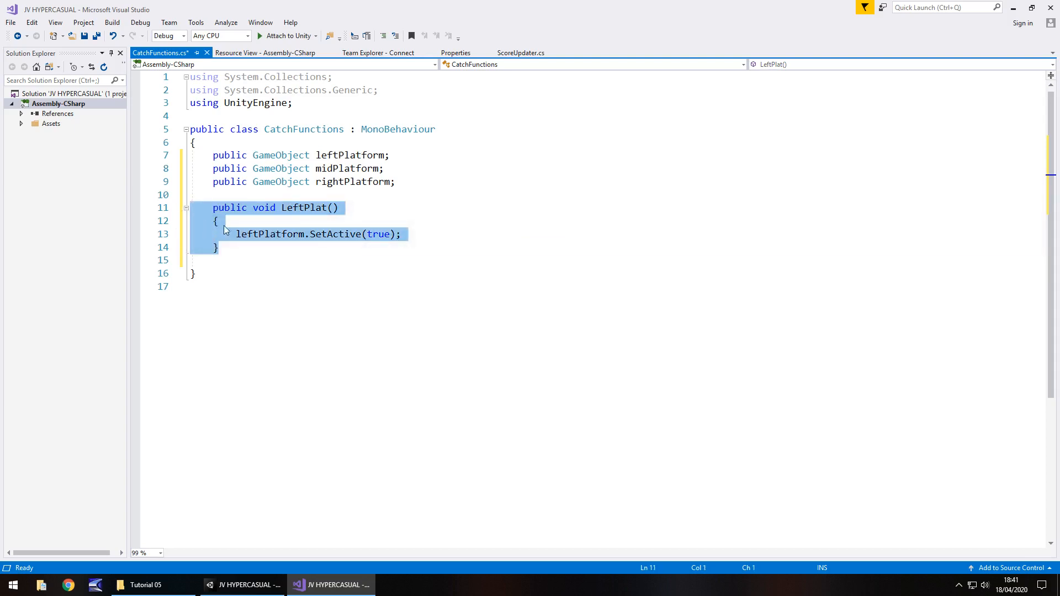
pyautogui.click(261, 248)
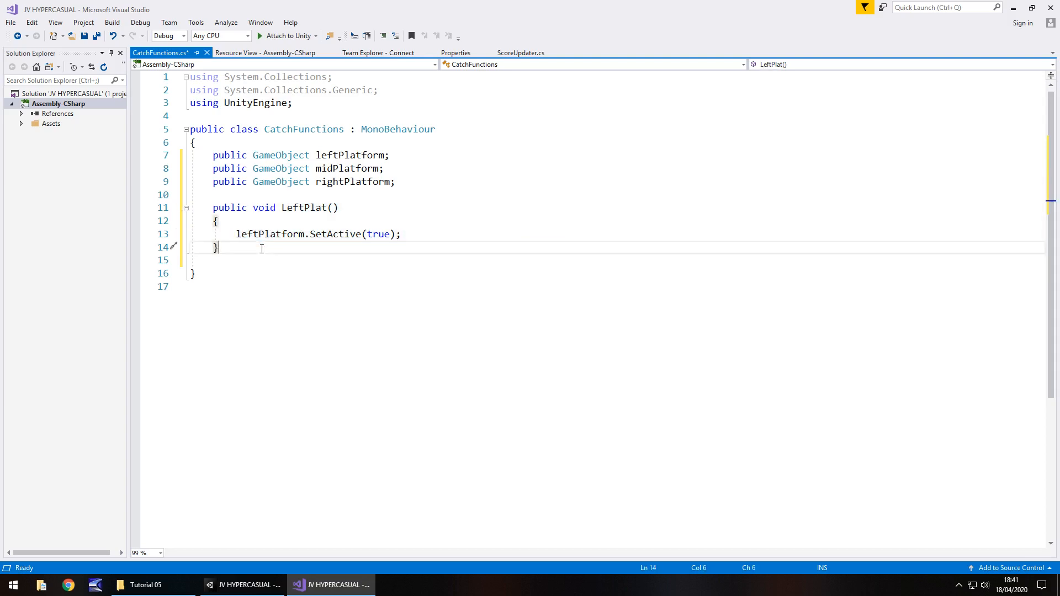
pyautogui.press('Return')
pyautogui.press('Return')
pyautogui.hotkey('ctrl', 'v')
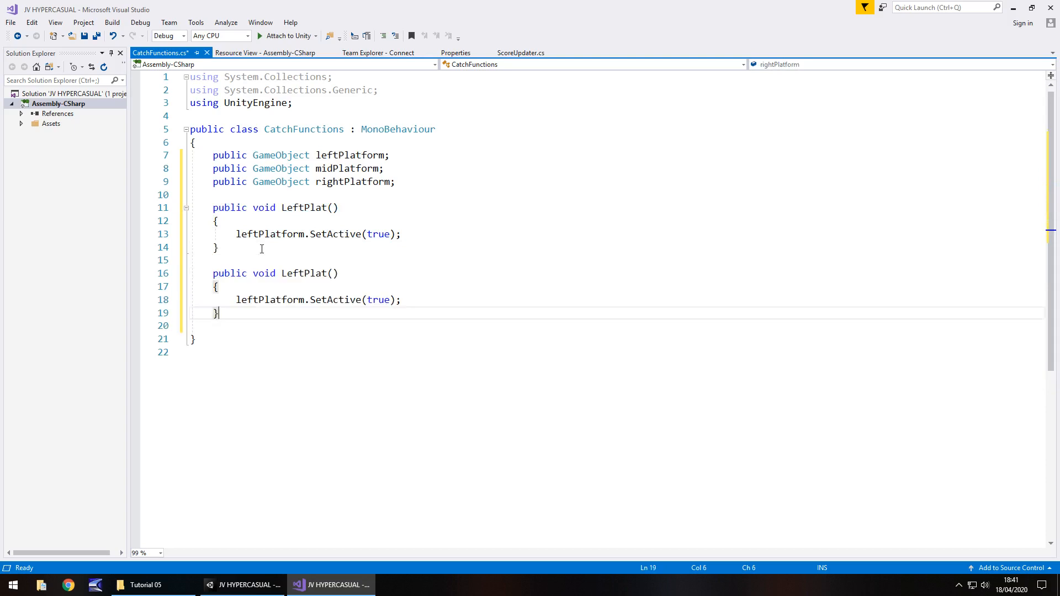
pyautogui.moveTo(282, 273); pyautogui.dragTo(300, 275)
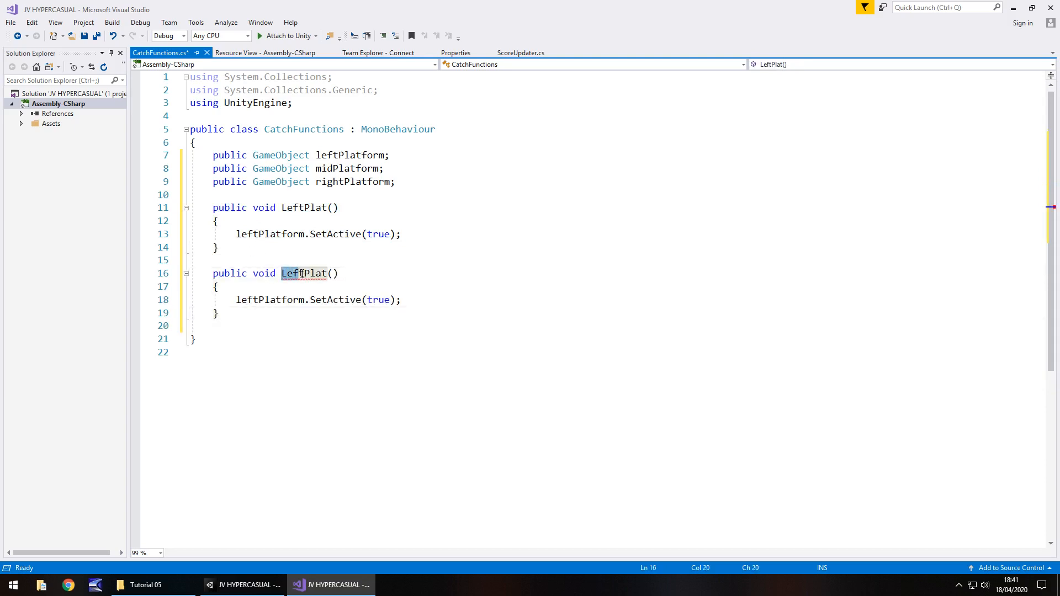
pyautogui.write('Mid')
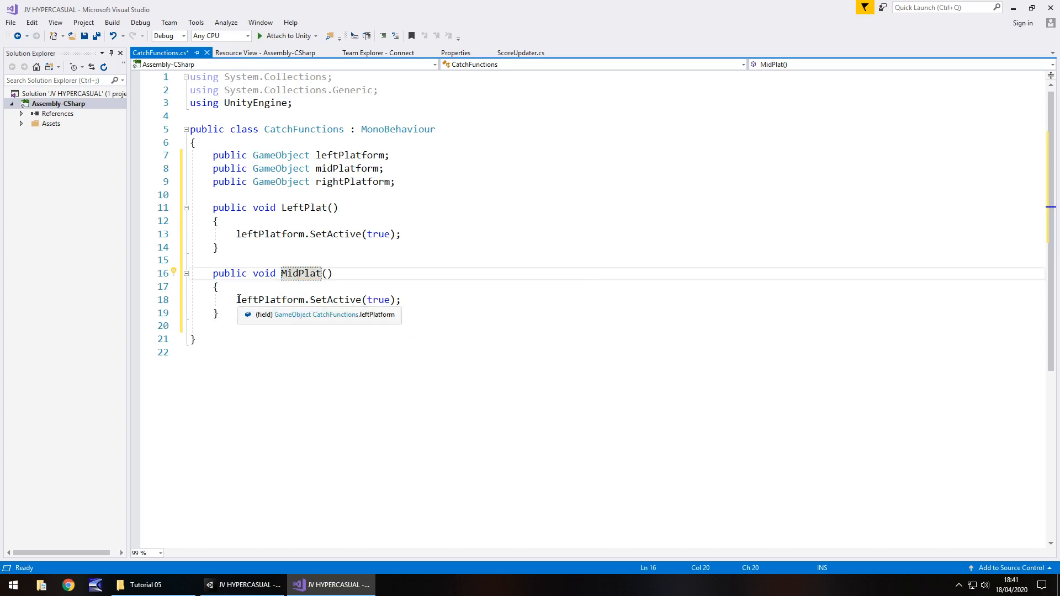
pyautogui.moveTo(237, 299); pyautogui.dragTo(260, 299)
pyautogui.write('mi')
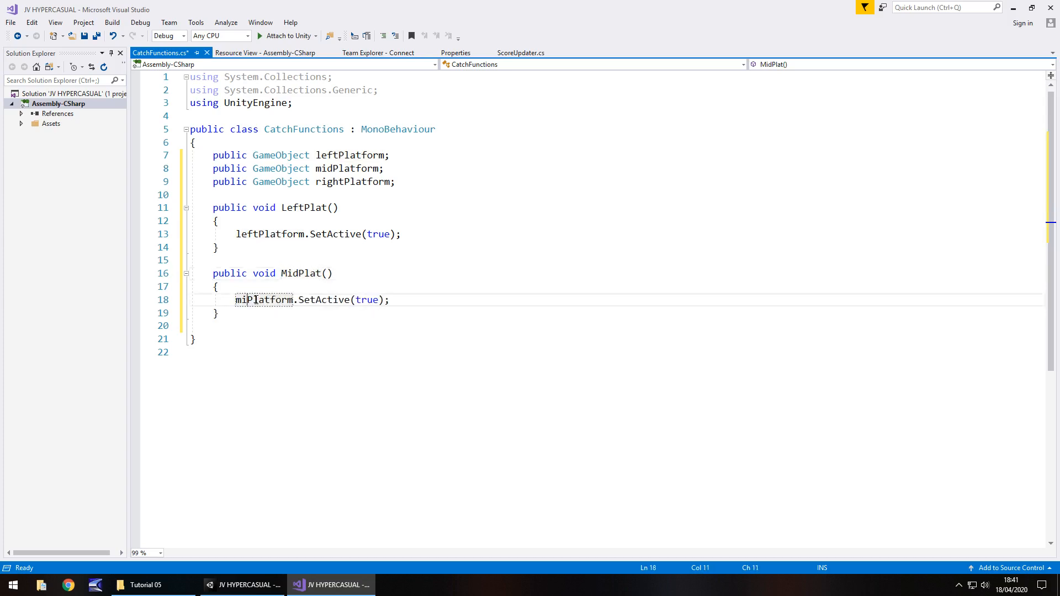
pyautogui.write('d')
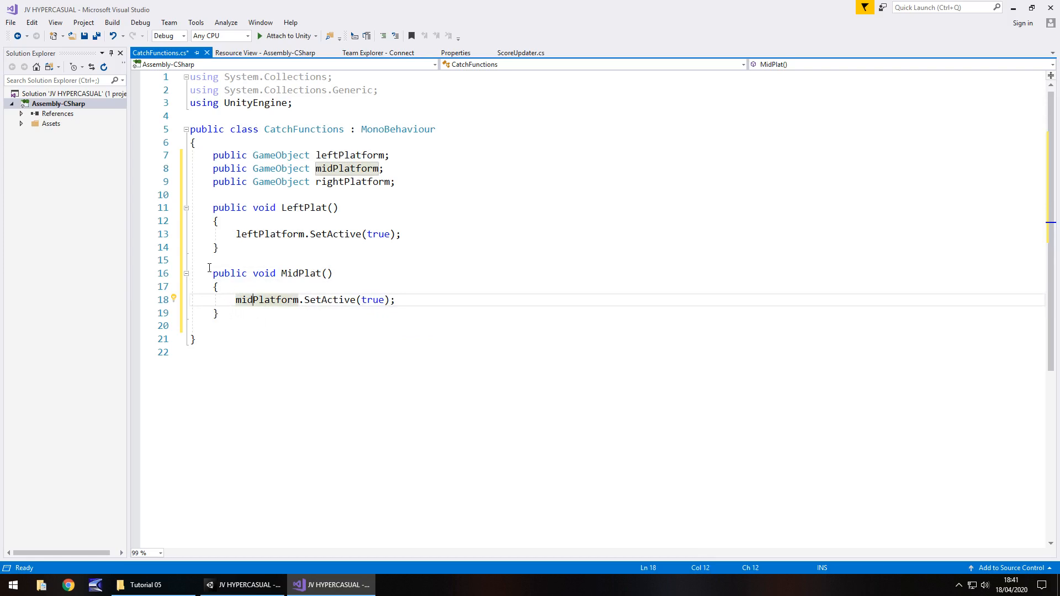
# Add another copy of the method as RightPlat(), calling rightPlatform.SetActive(true);, and save the script.
pyautogui.click(226, 316)
pyautogui.press('Return')
pyautogui.press('Return')
pyautogui.hotkey('ctrl', 'v')
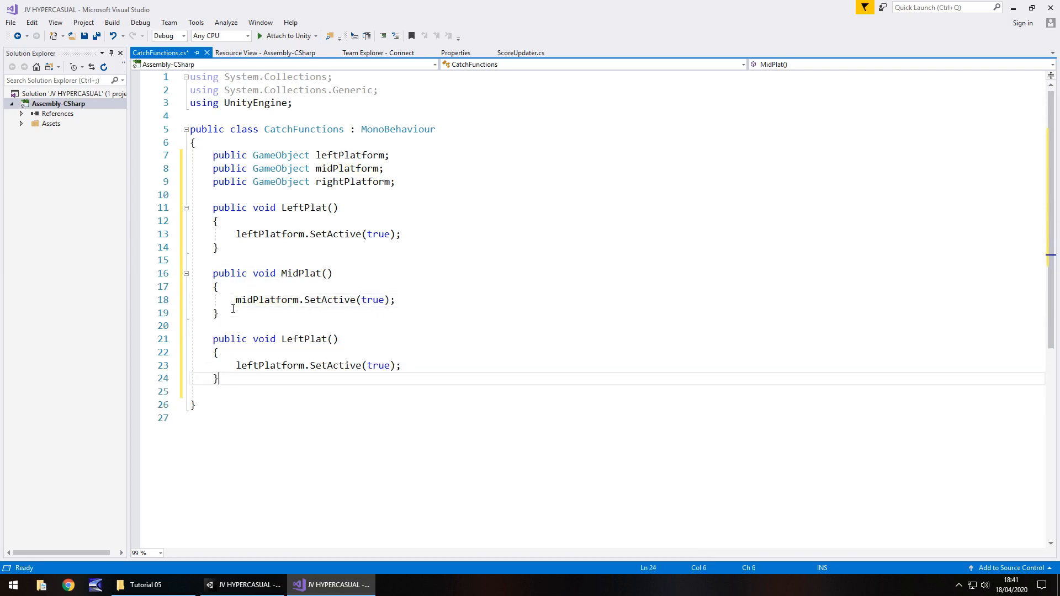
pyautogui.moveTo(280, 340); pyautogui.dragTo(303, 331)
pyautogui.write('Right')
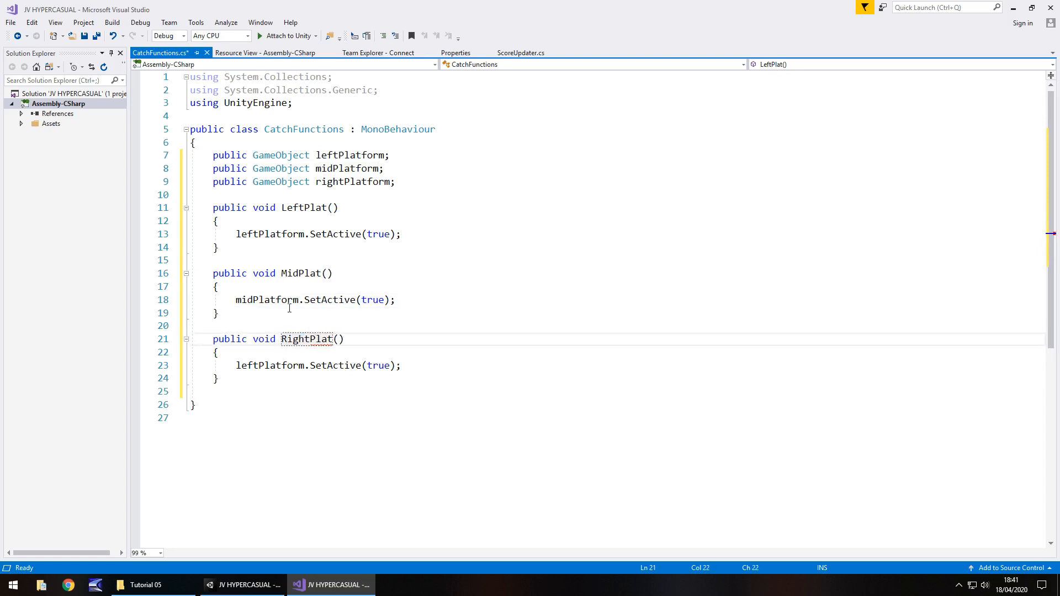
pyautogui.click(236, 366)
pyautogui.moveTo(236, 366); pyautogui.dragTo(259, 365)
pyautogui.write('right')
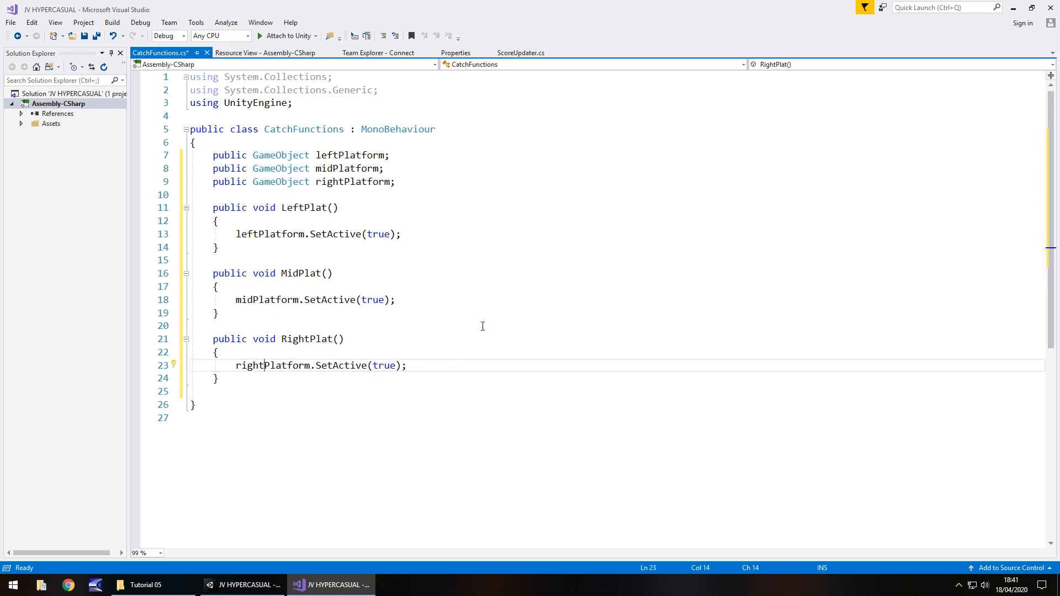
pyautogui.hotkey('ctrl', 's')
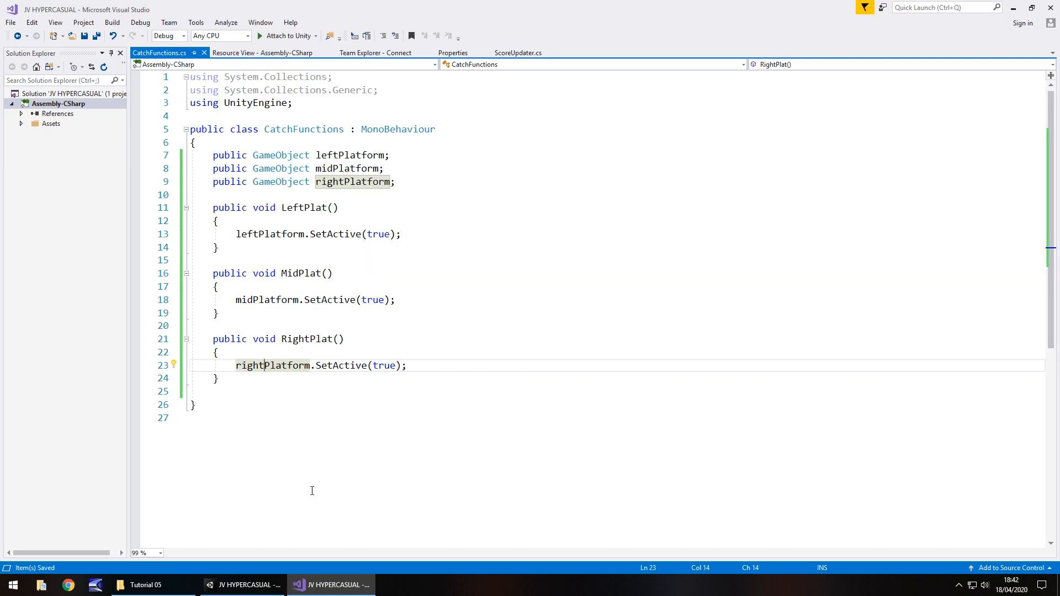
# In Unity, attach the CatchFunctions script to GlobalScripts and assign LeftPlatform, MiddlePlatform and RightPlatform to its matching platform references.
pyautogui.click(244, 586)
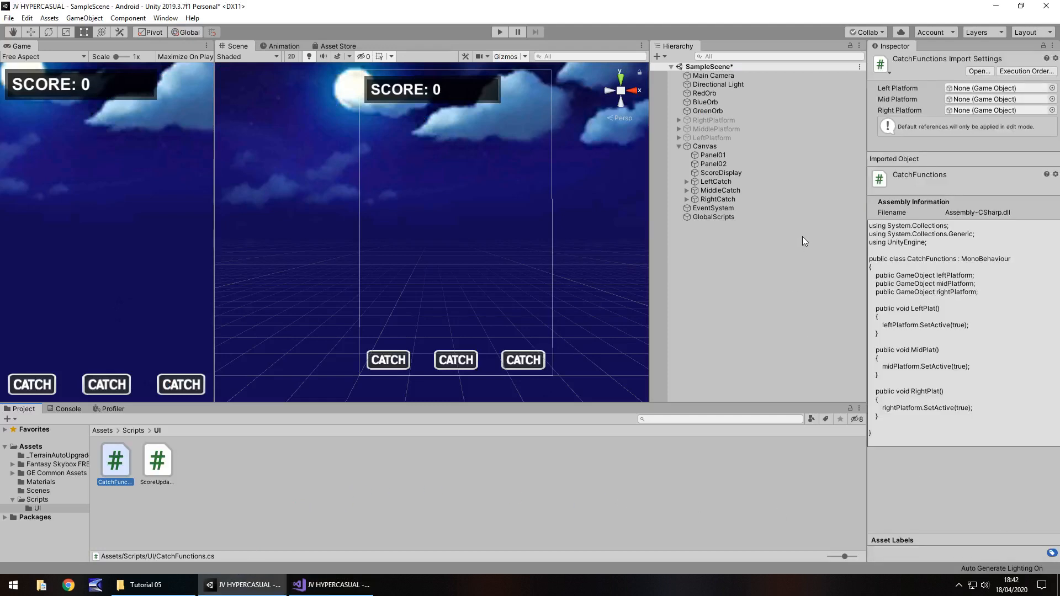
pyautogui.click(723, 217)
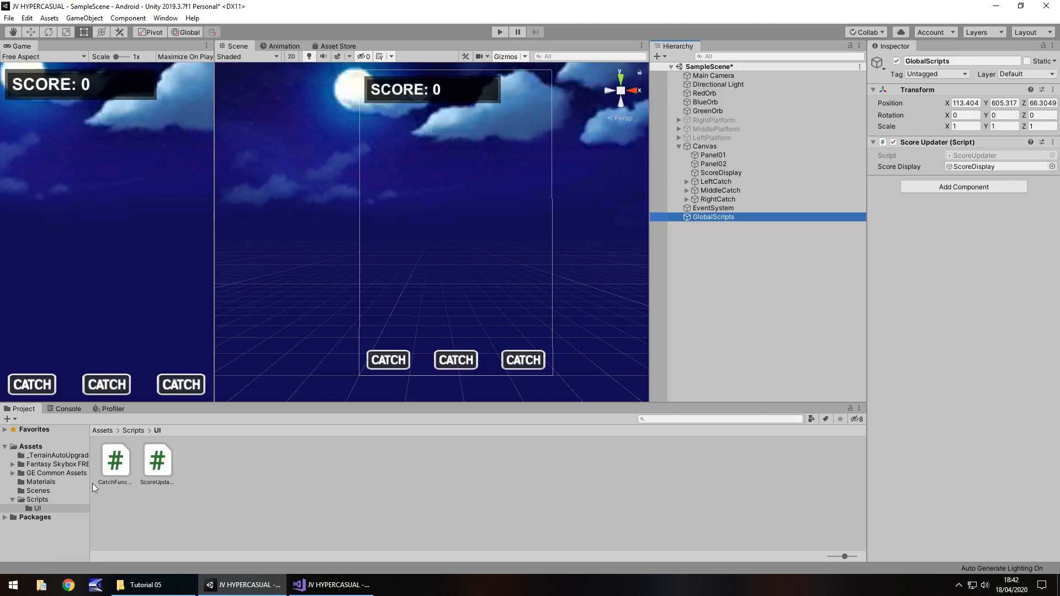
pyautogui.moveTo(117, 462); pyautogui.dragTo(947, 250)
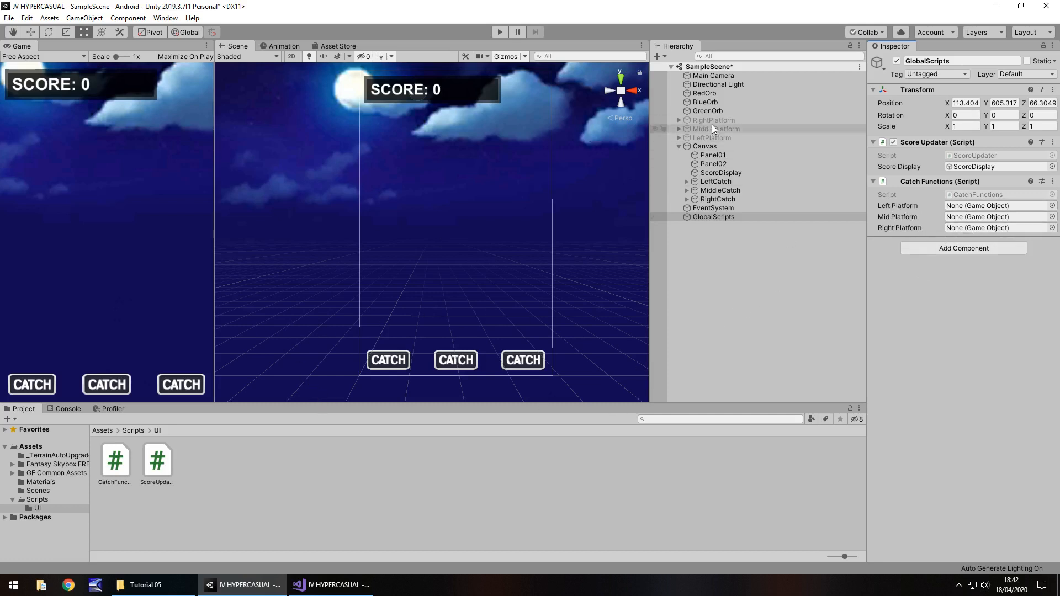
pyautogui.moveTo(708, 120); pyautogui.dragTo(983, 217)
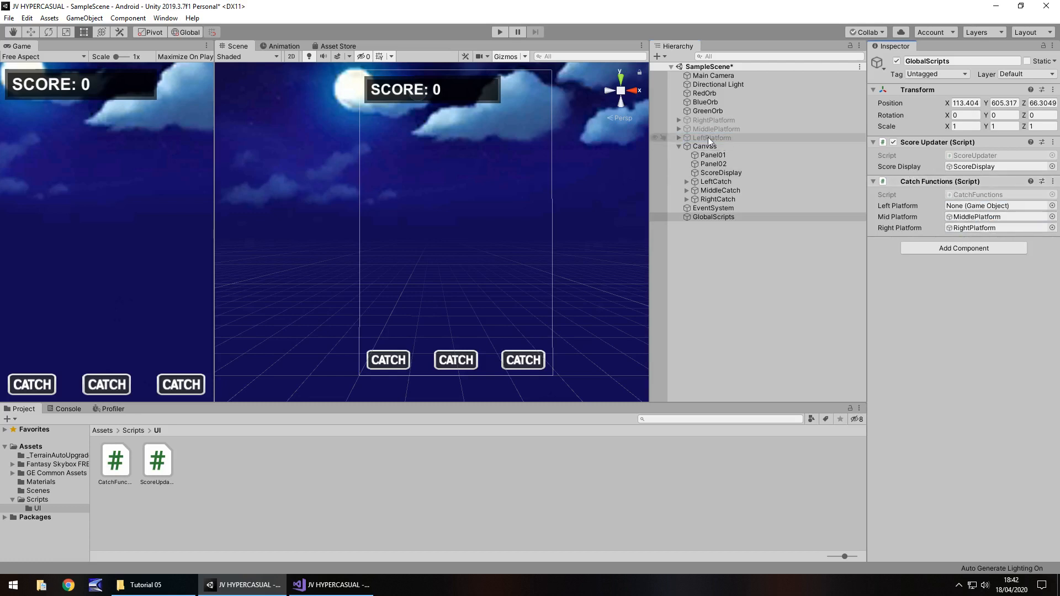
pyautogui.moveTo(709, 140); pyautogui.dragTo(977, 209)
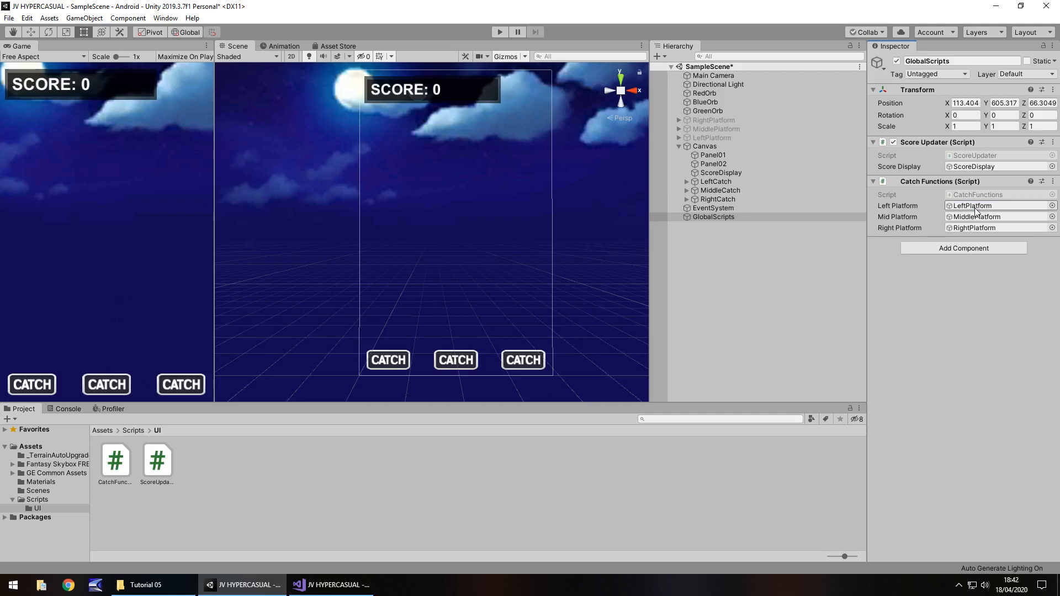
# Briefly activate and deactivate LeftPlatform, MiddlePlatform and RightPlatform one after another to preview each in the game view.
pyautogui.click(714, 138)
pyautogui.click(896, 61)
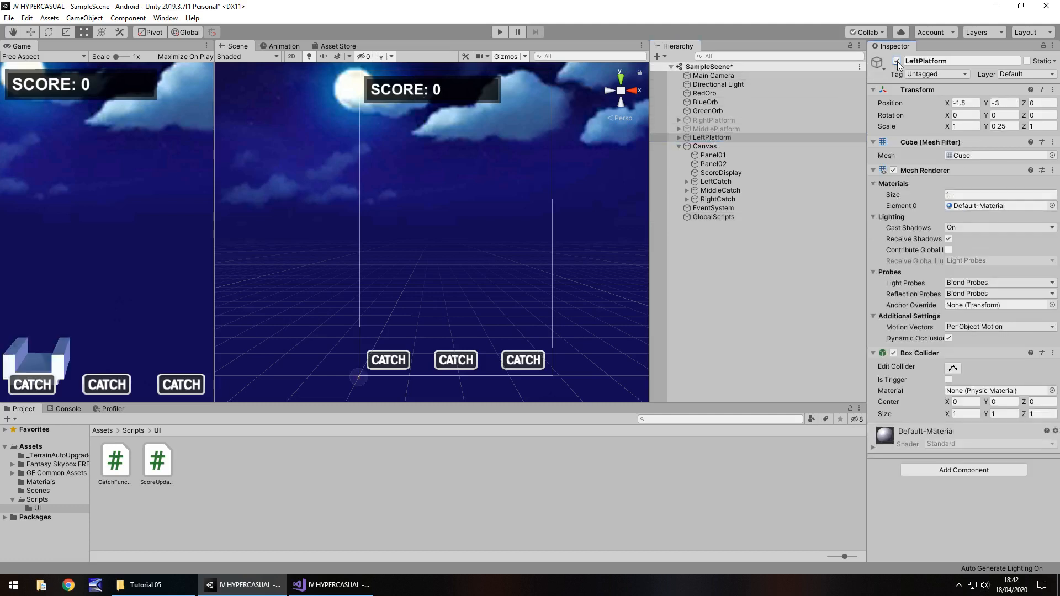
pyautogui.click(897, 62)
pyautogui.click(717, 129)
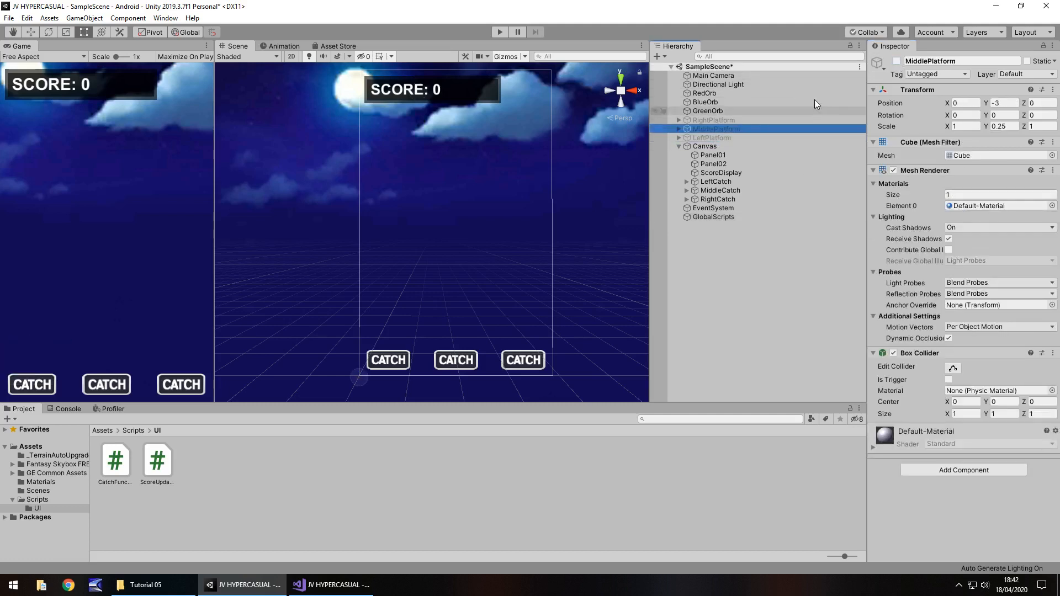
pyautogui.click(896, 61)
pyautogui.click(896, 61)
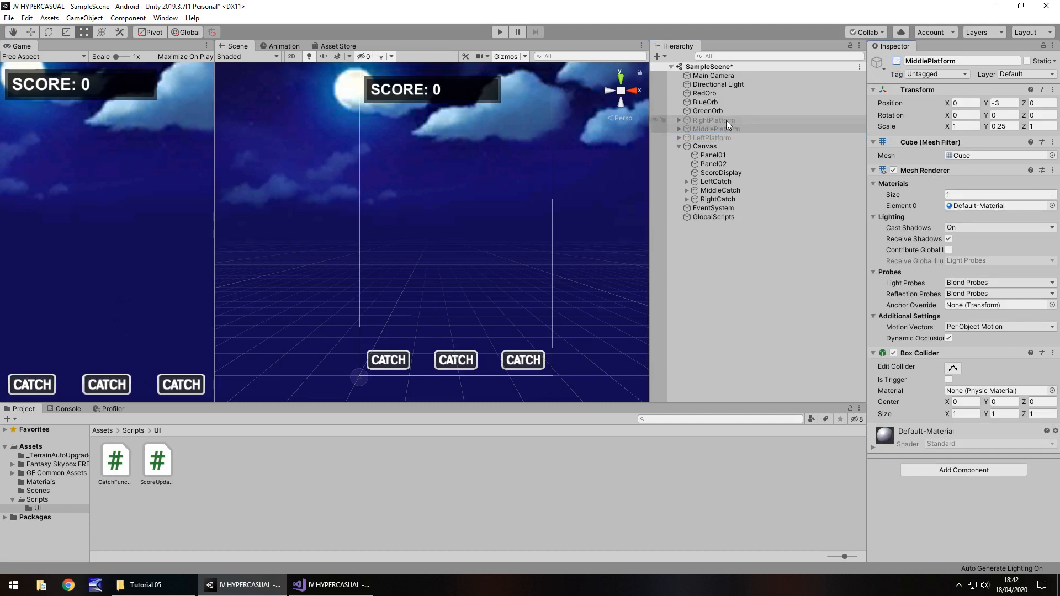
pyautogui.click(718, 120)
pyautogui.click(896, 62)
pyautogui.click(896, 61)
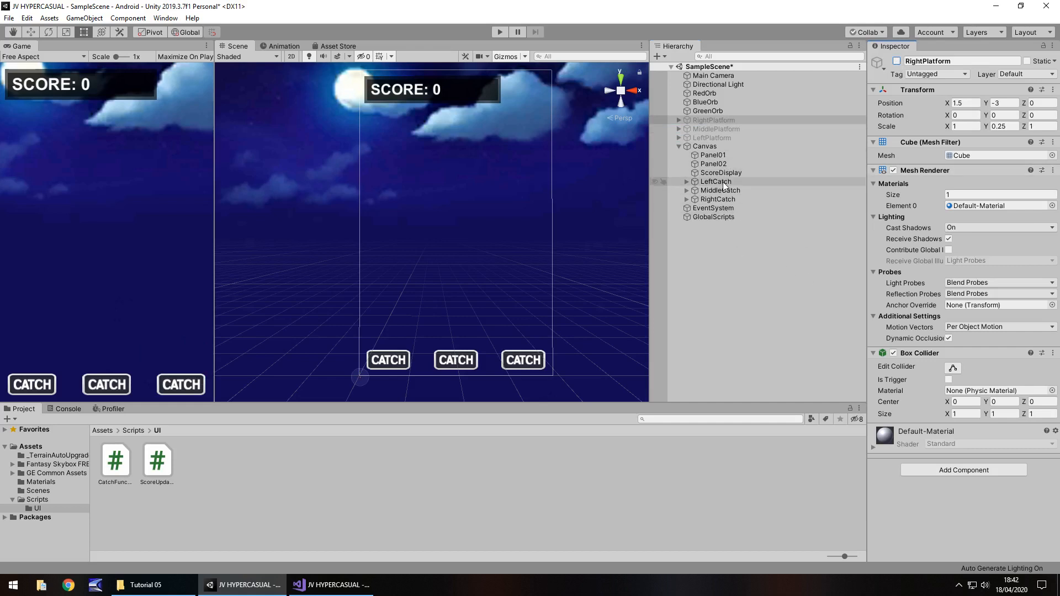
# Add an On Click event to LeftCatch that calls CatchFunctions.LeftPlat on GlobalScripts, and switch back to the script in Visual Studio.
pyautogui.click(714, 216)
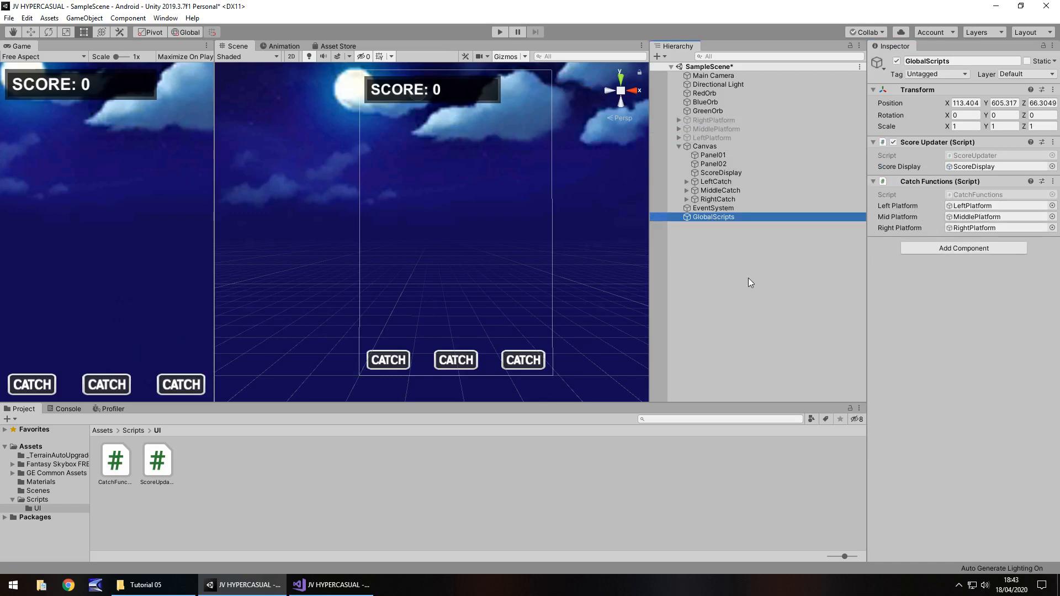
pyautogui.click(704, 183)
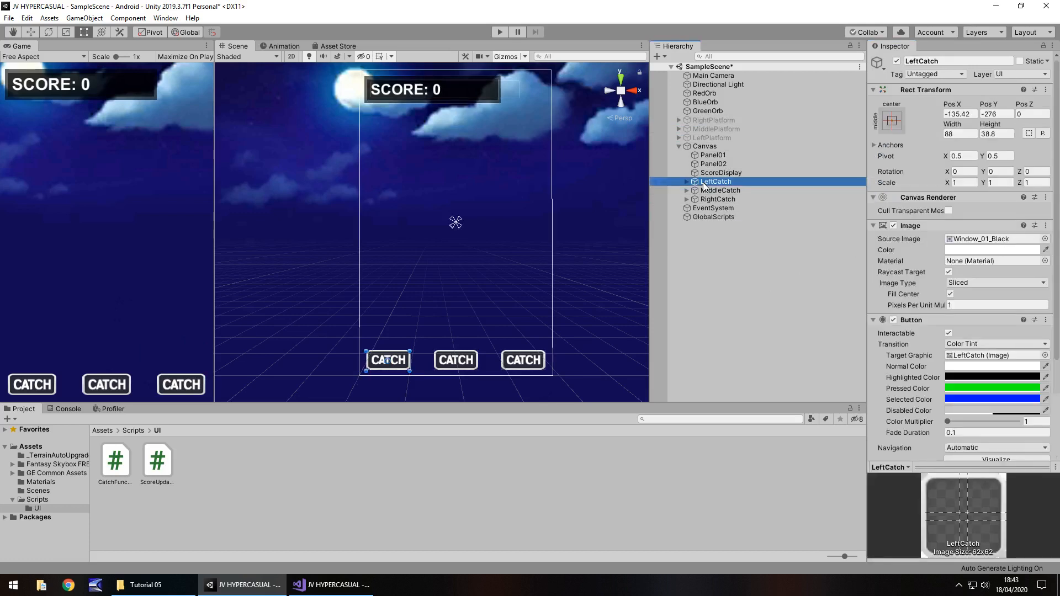
pyautogui.scroll(-4, 938, 298)
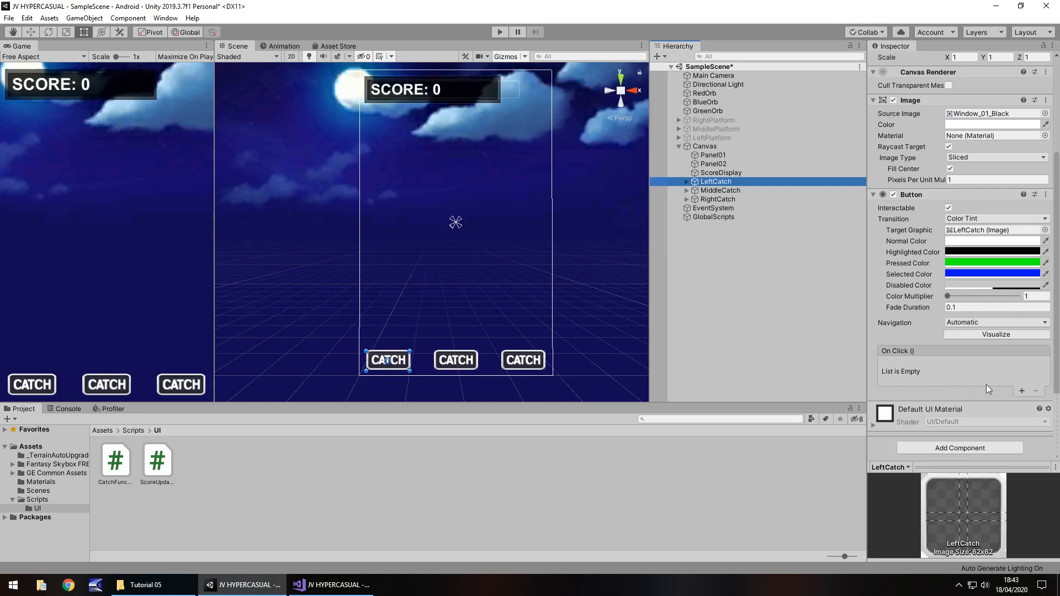
pyautogui.click(1022, 392)
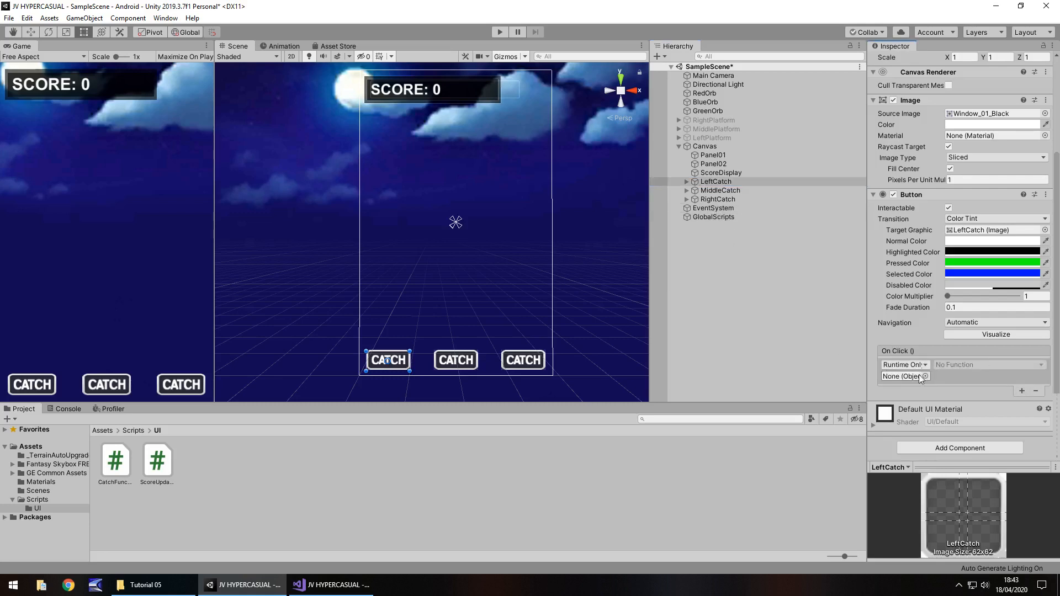
pyautogui.moveTo(717, 217); pyautogui.dragTo(901, 380)
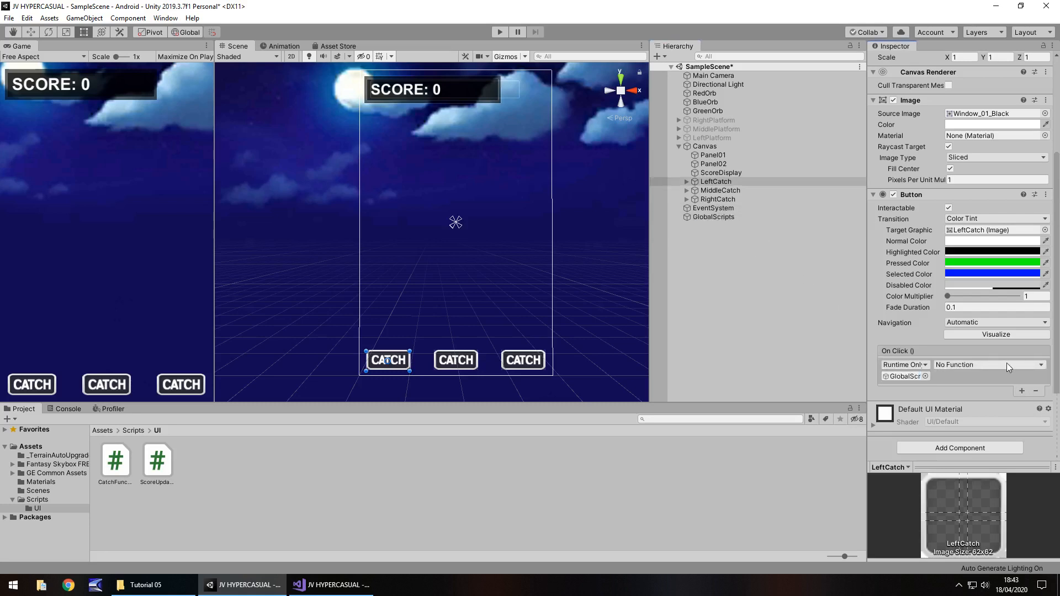
pyautogui.click(1026, 365)
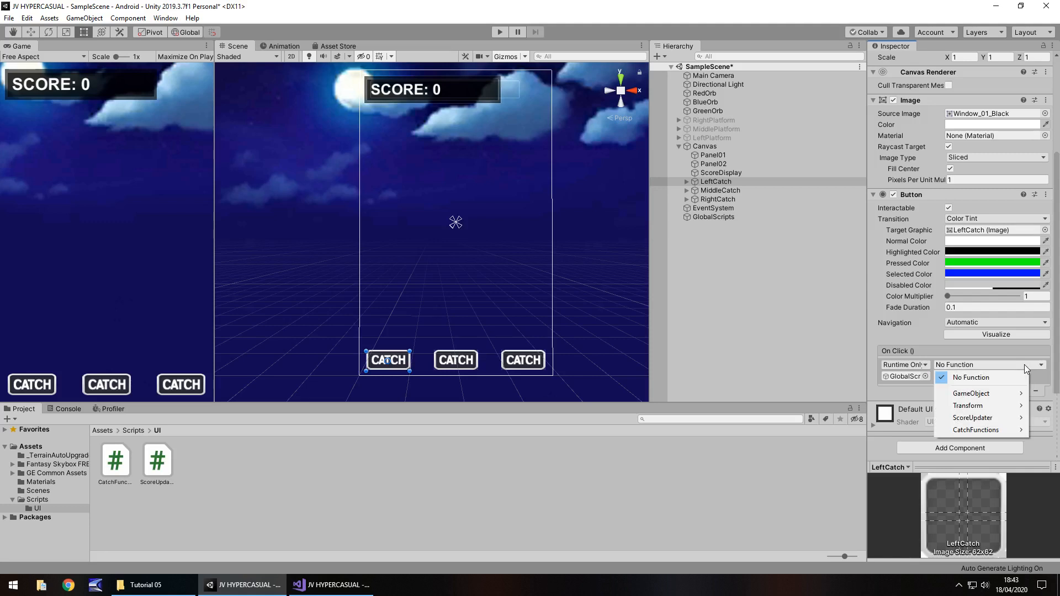
pyautogui.moveTo(991, 429)
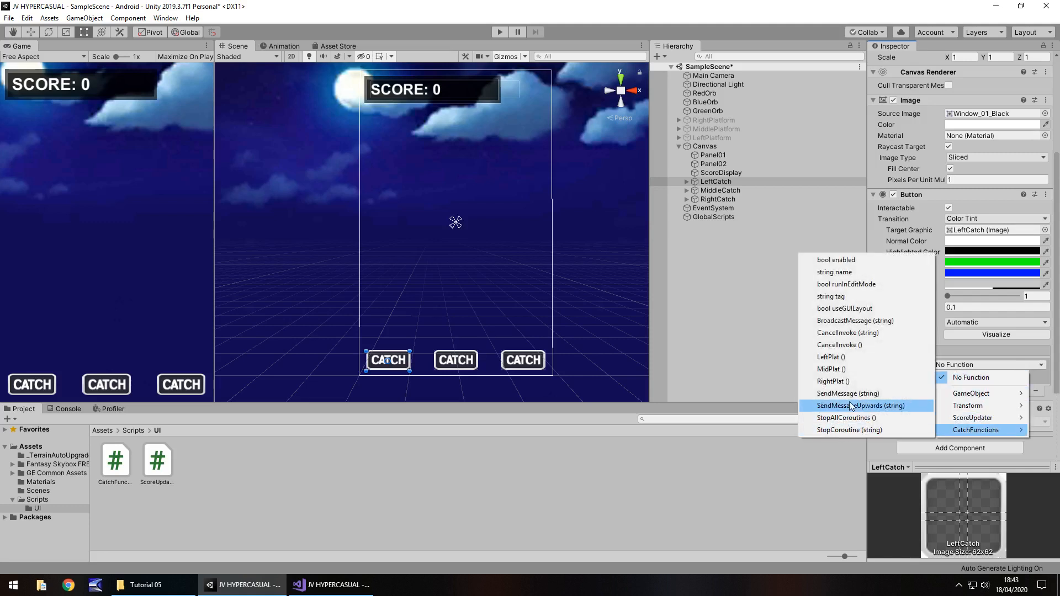
pyautogui.click(830, 358)
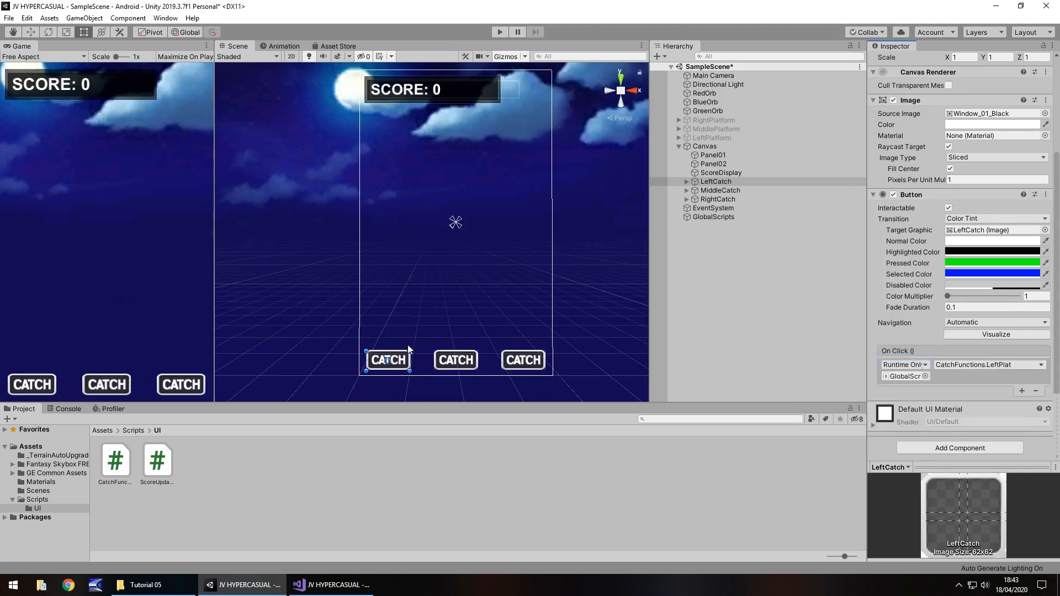
pyautogui.click(333, 584)
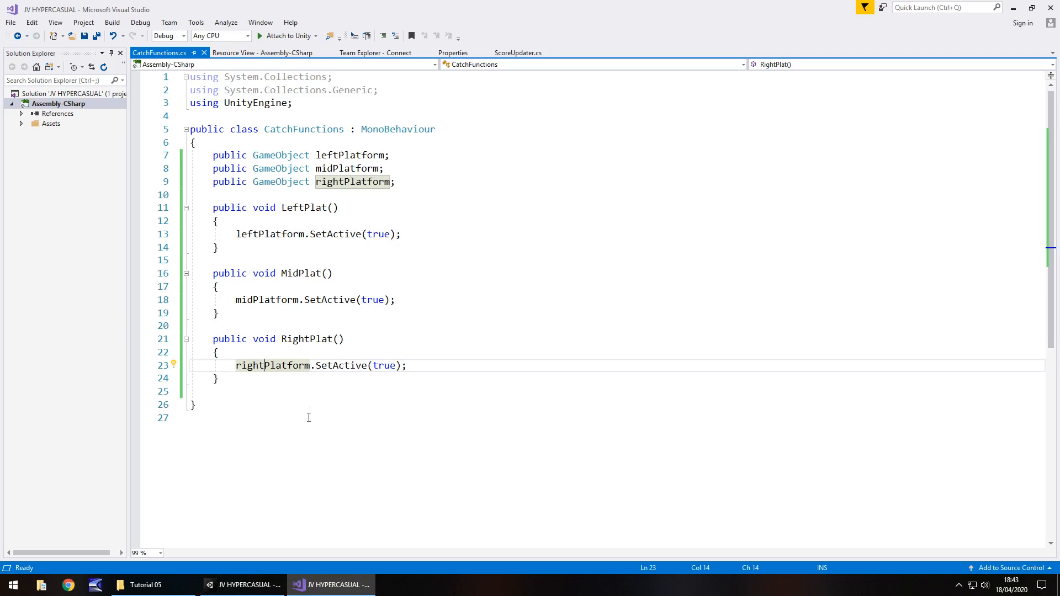
# In Unity, add an On Click event to MiddleCatch that calls CatchFunctions.MidPlat on GlobalScripts.
pyautogui.click(245, 585)
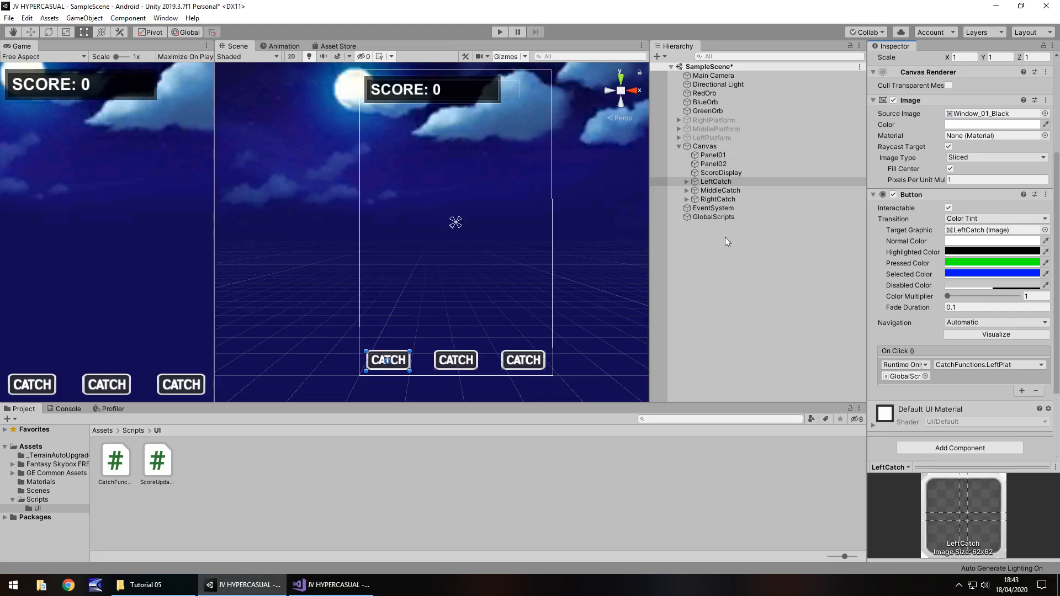
pyautogui.click(731, 191)
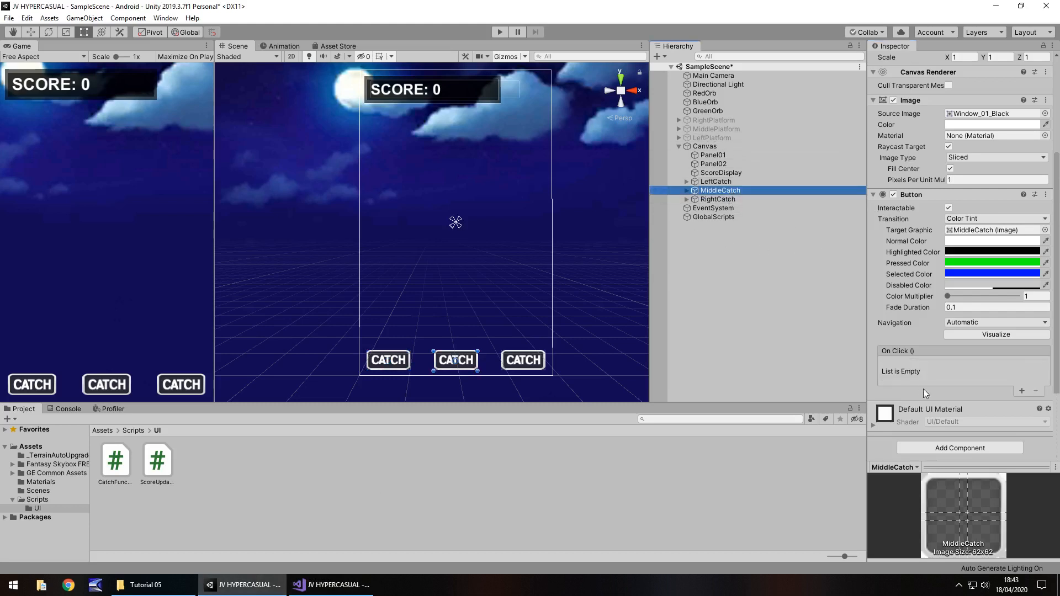
pyautogui.click(1022, 391)
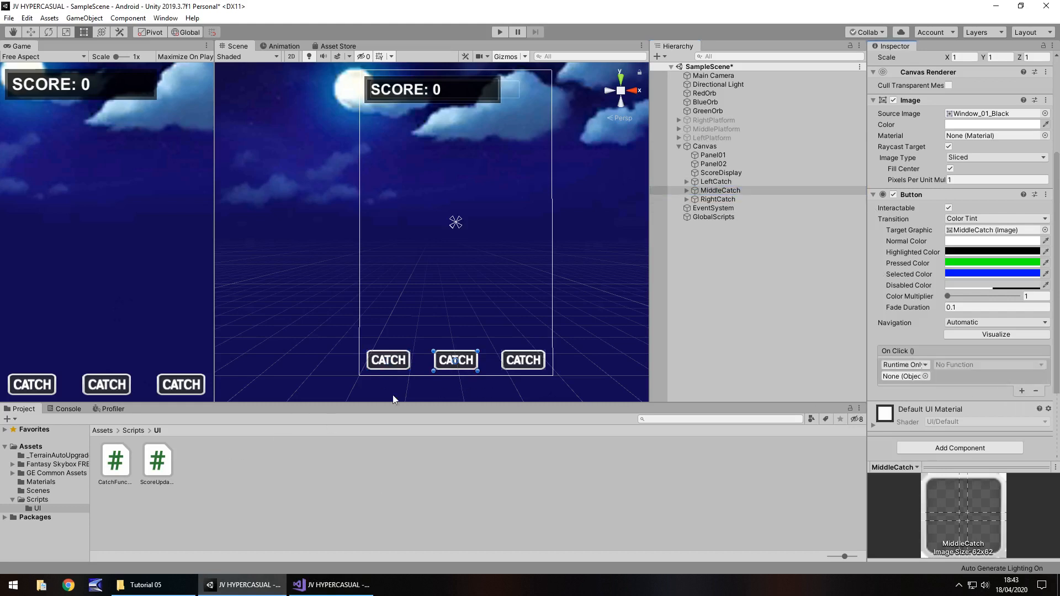
pyautogui.moveTo(717, 218); pyautogui.dragTo(904, 378)
pyautogui.click(1003, 367)
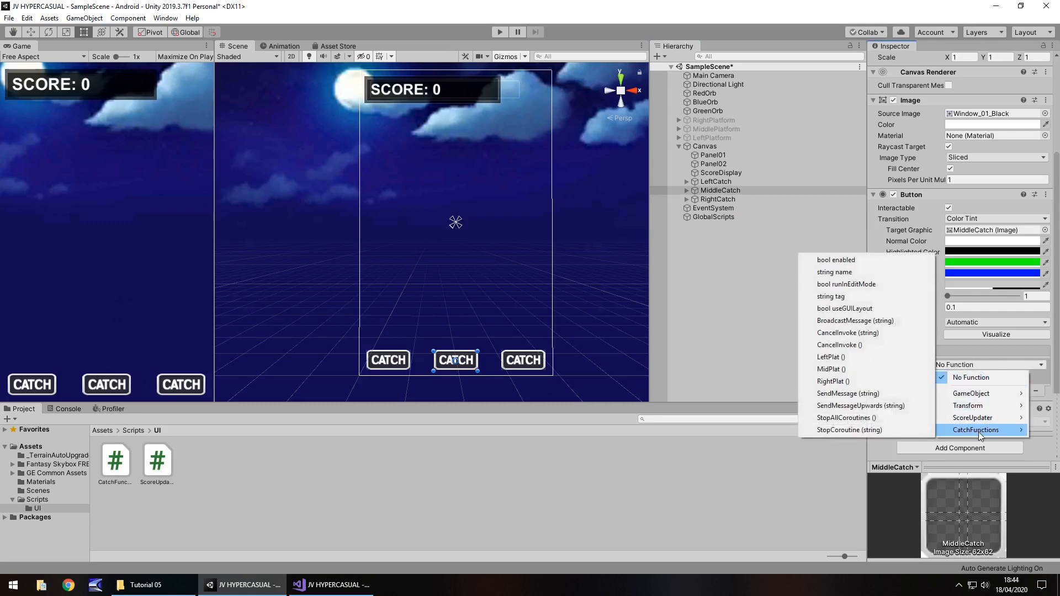
pyautogui.click(834, 368)
# Add an On Click event to RightCatch that calls CatchFunctions.RightPlat on GlobalScripts.
pyautogui.click(718, 200)
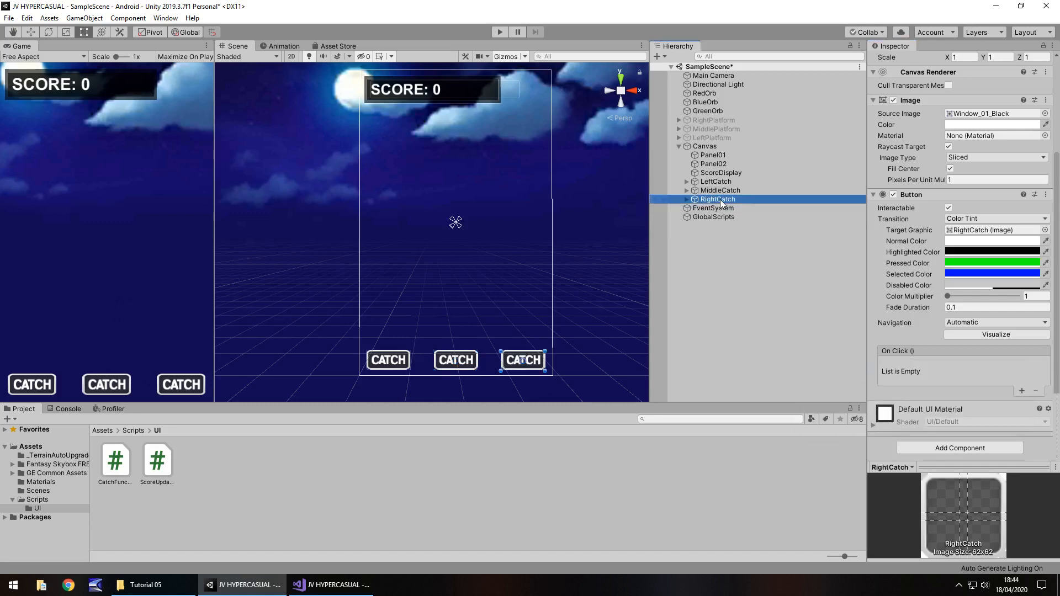
pyautogui.click(1022, 390)
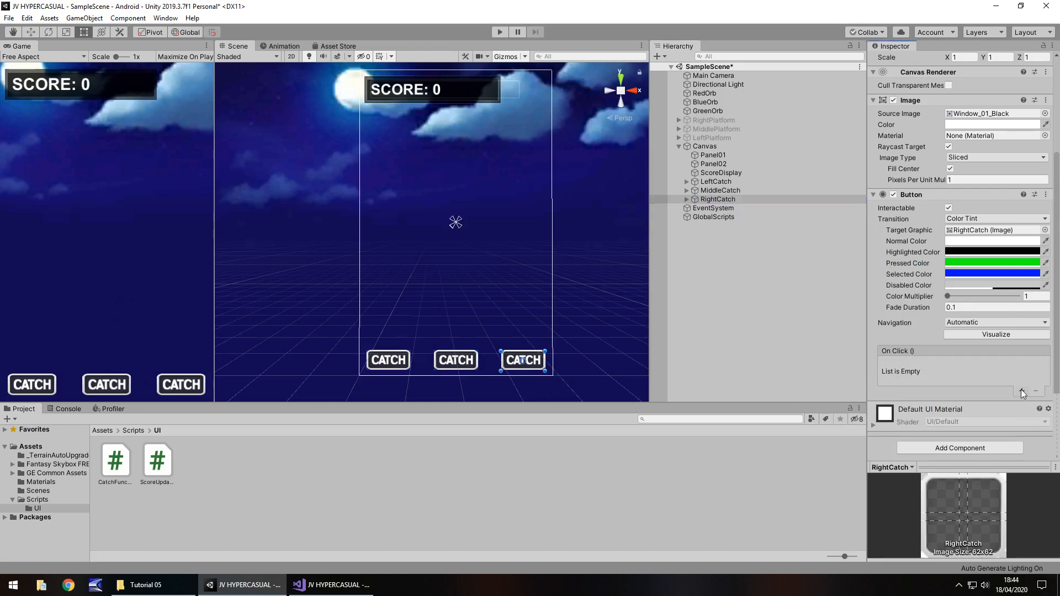
pyautogui.moveTo(711, 217); pyautogui.dragTo(906, 377)
pyautogui.click(983, 365)
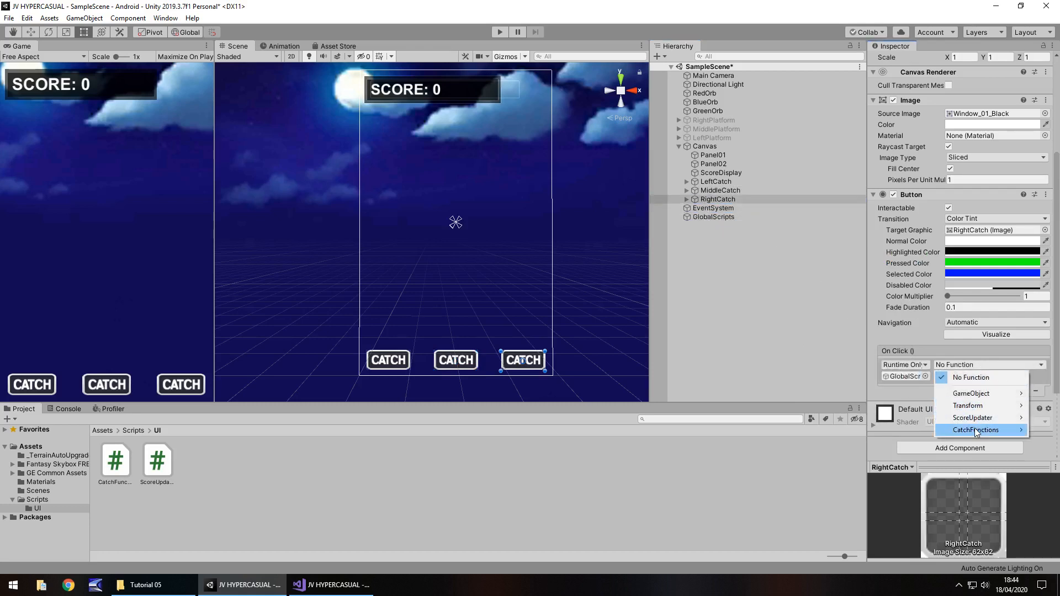
pyautogui.moveTo(975, 431)
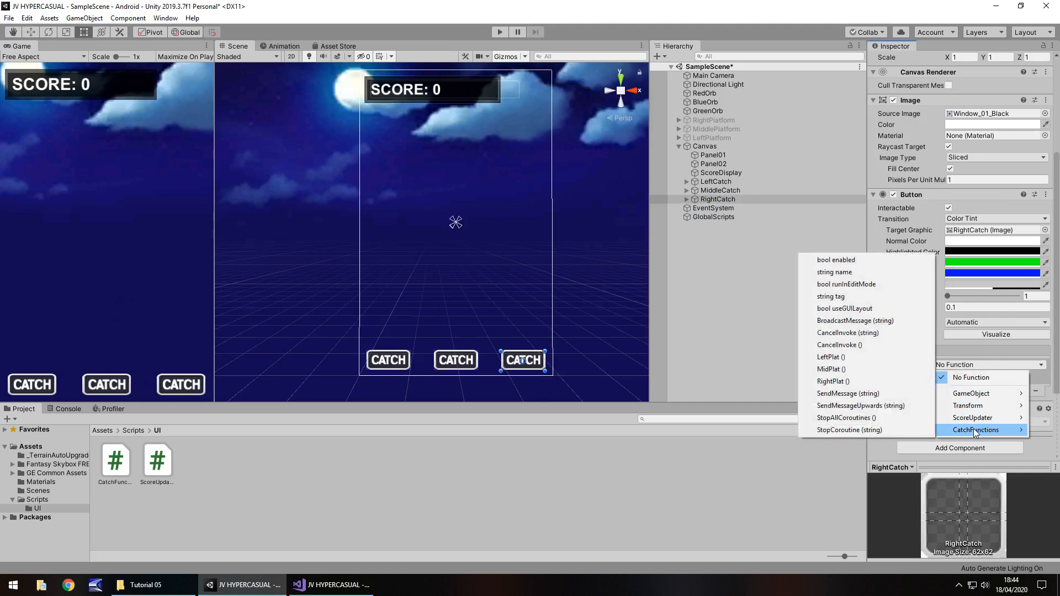
pyautogui.click(842, 381)
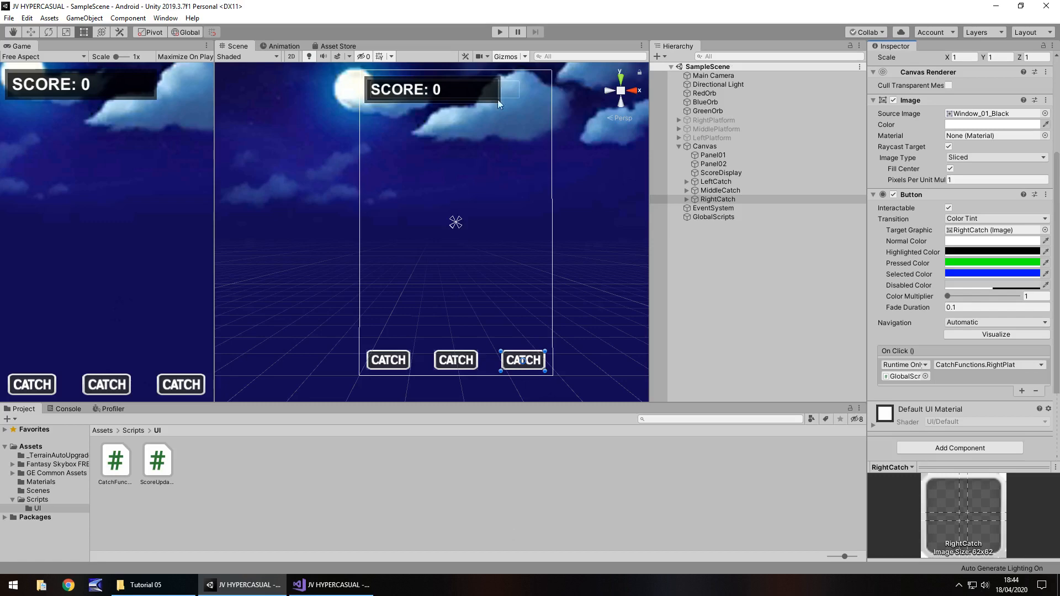
# Play-test the game by using the middle, right and left CATCH buttons to trigger their platforms, and stop play mode.
pyautogui.click(497, 30)
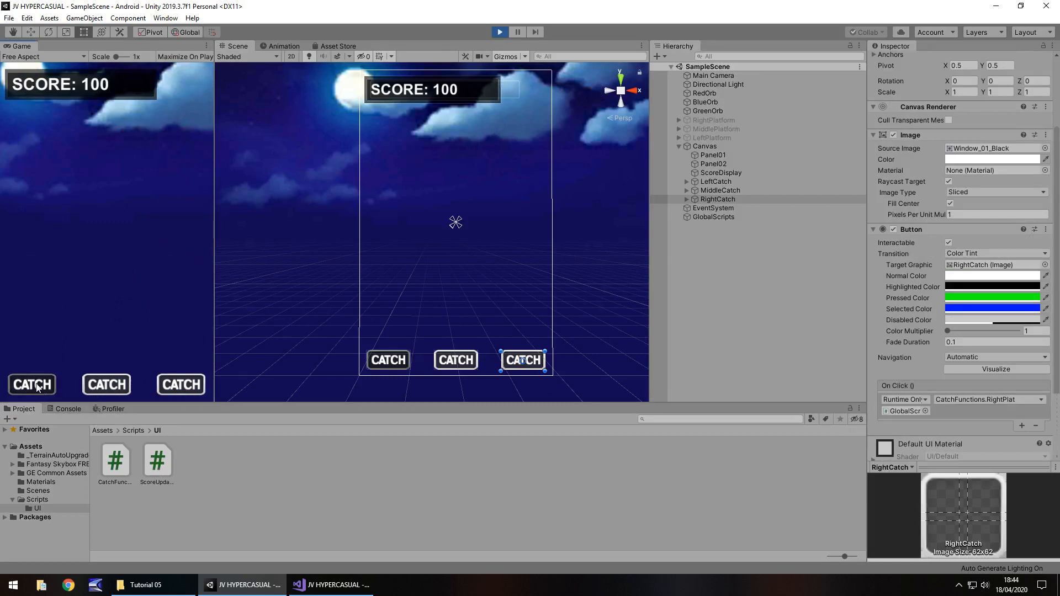
pyautogui.click(106, 386)
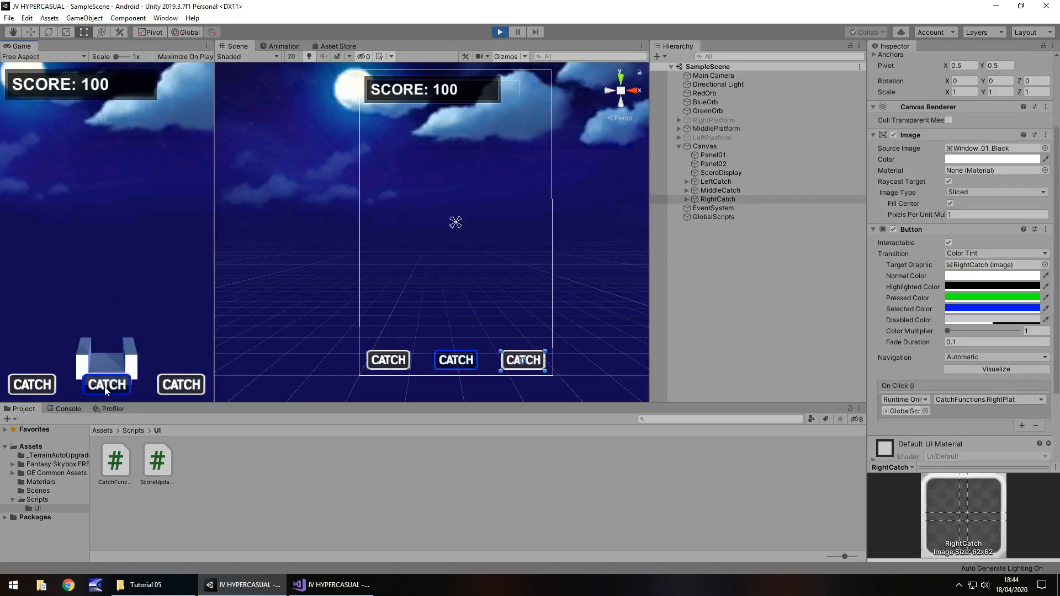
pyautogui.click(191, 388)
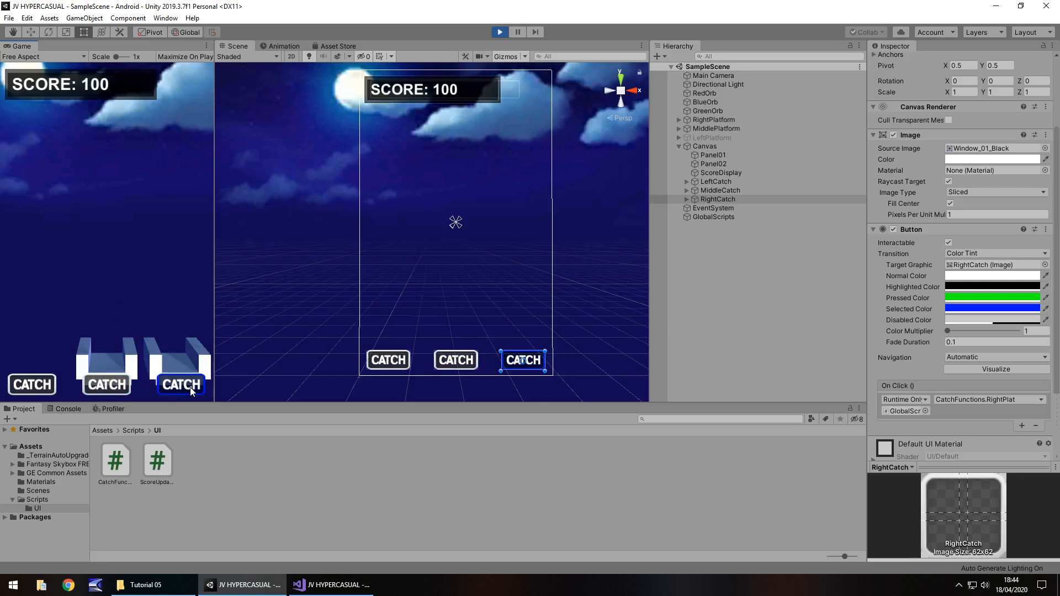
pyautogui.click(32, 387)
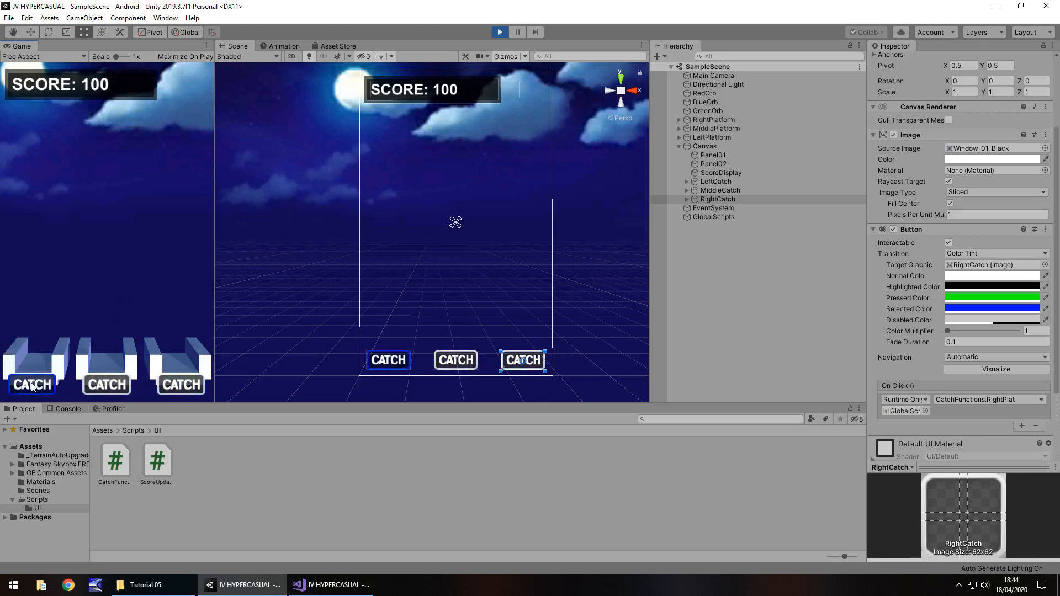
pyautogui.click(107, 385)
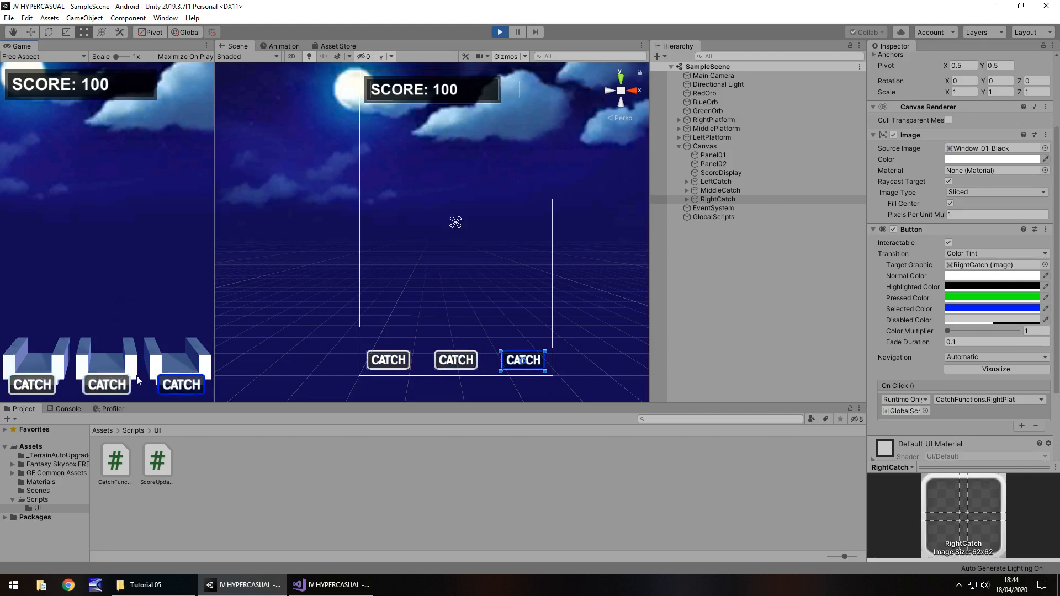
pyautogui.click(500, 32)
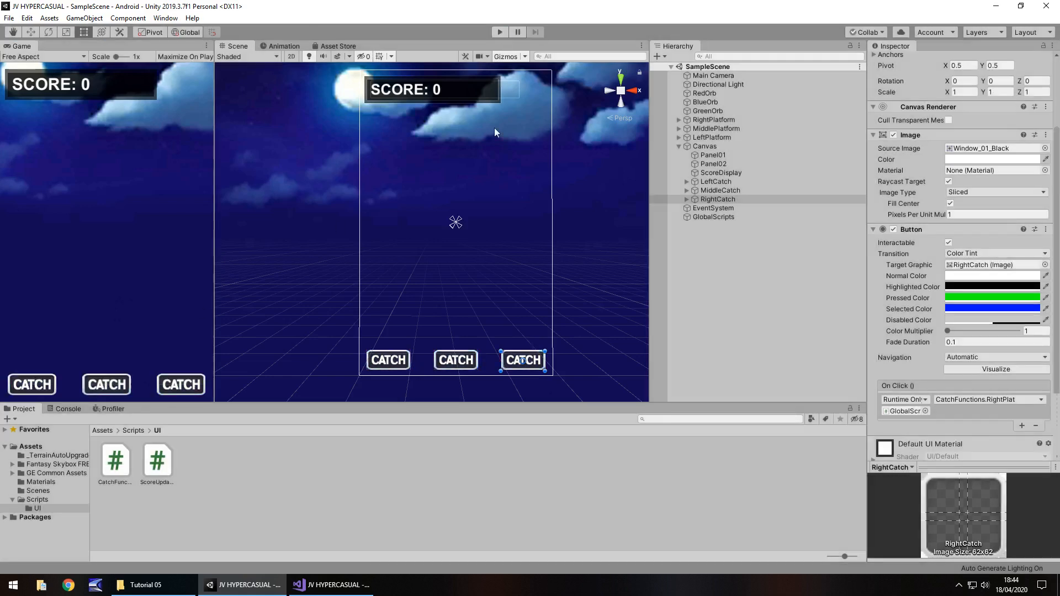
# In Visual Studio, add an empty IEnumerator LeftReset() coroutine below the RightPlat method in the CatchFunctions script.
pyautogui.click(324, 588)
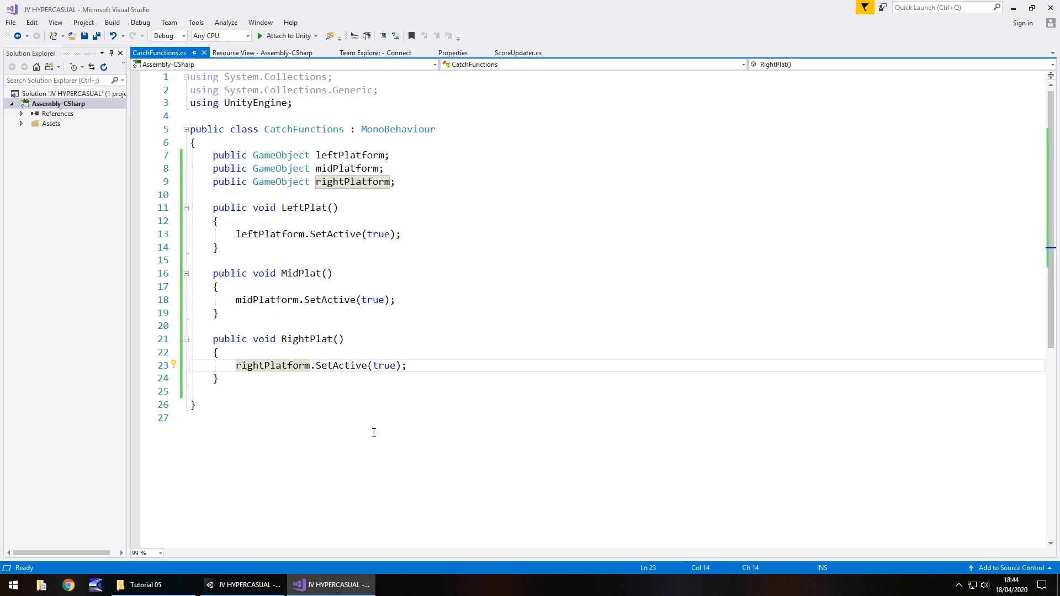
pyautogui.click(251, 380)
pyautogui.press('Return')
pyautogui.press('Return')
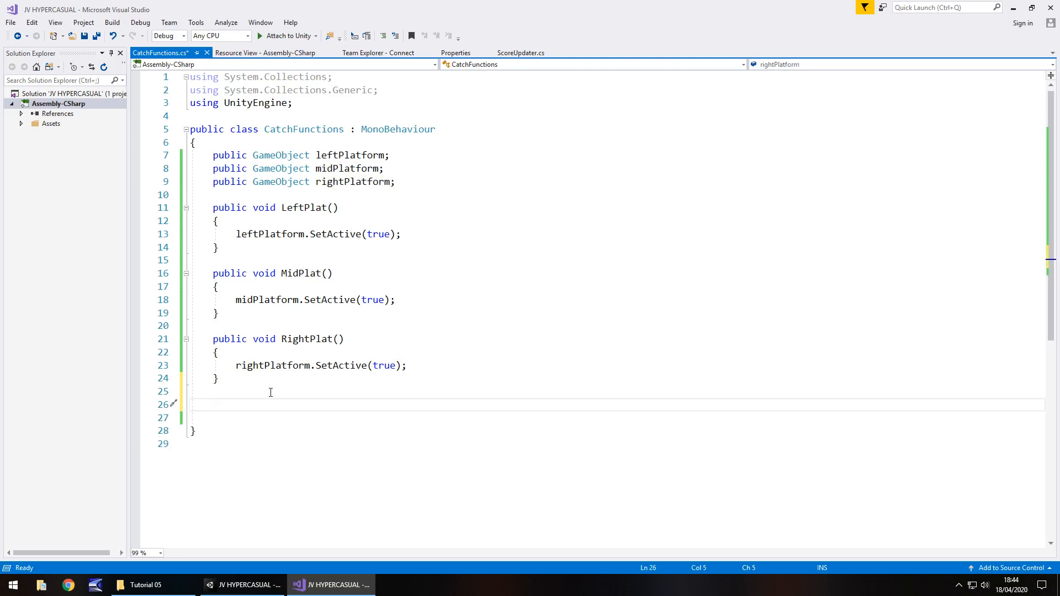
pyautogui.write('IE')
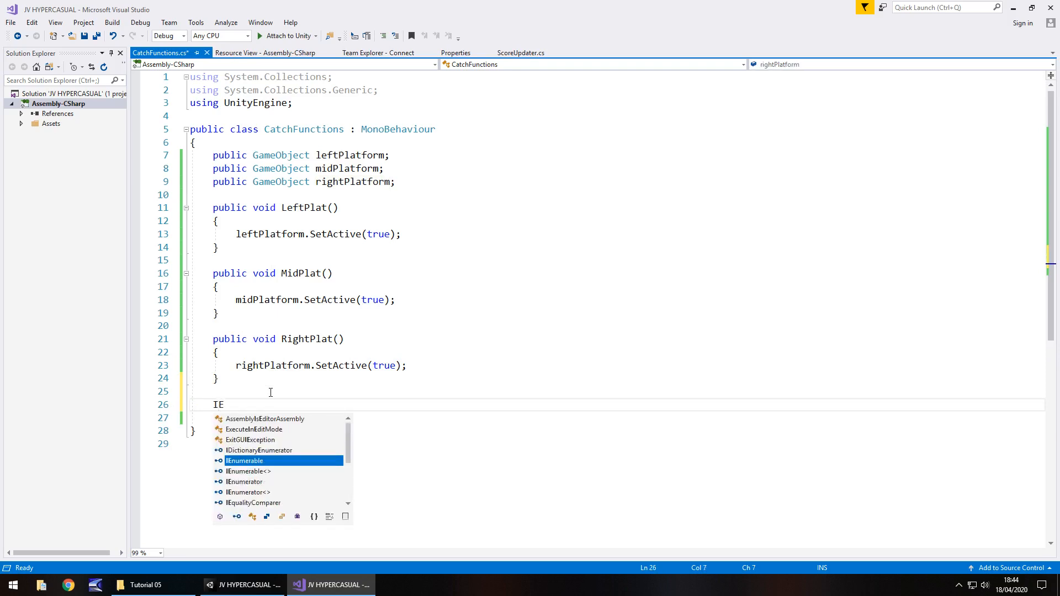
pyautogui.write('numerator')
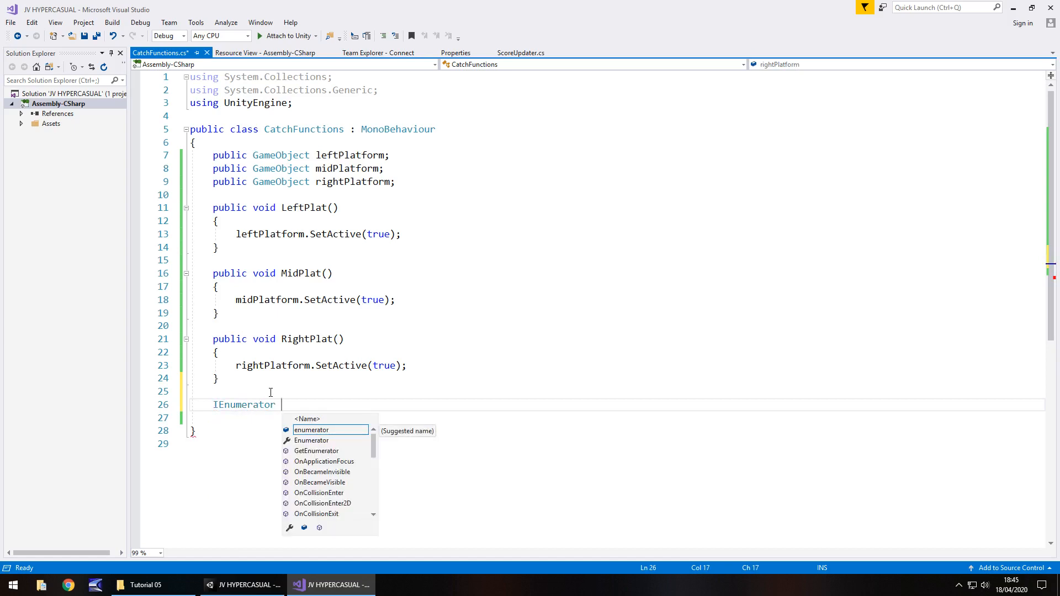
pyautogui.write('Lef')
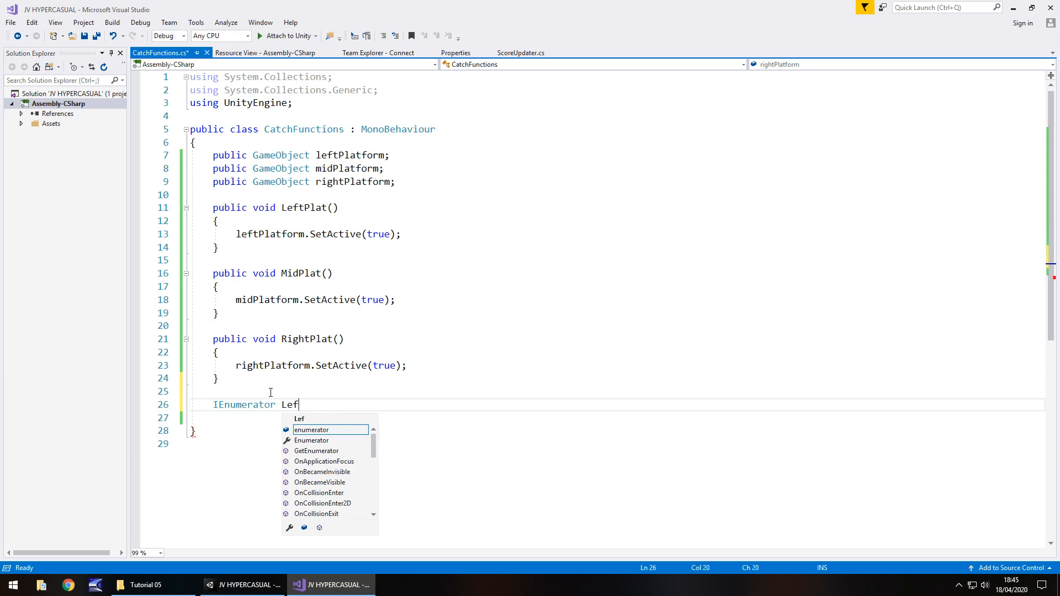
pyautogui.write('tReset')
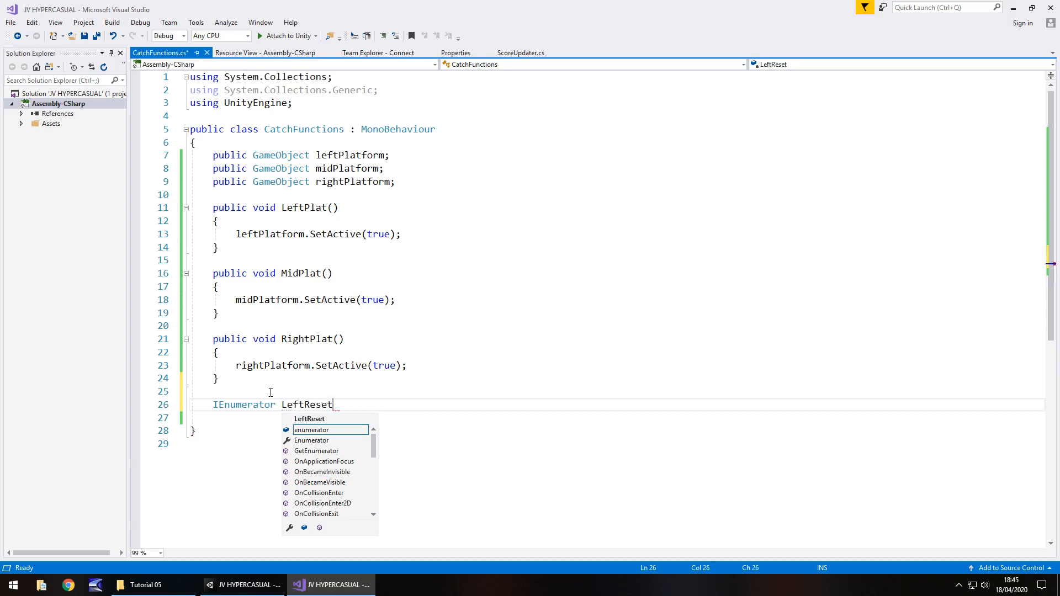
pyautogui.write('() {')
pyautogui.press('Return')
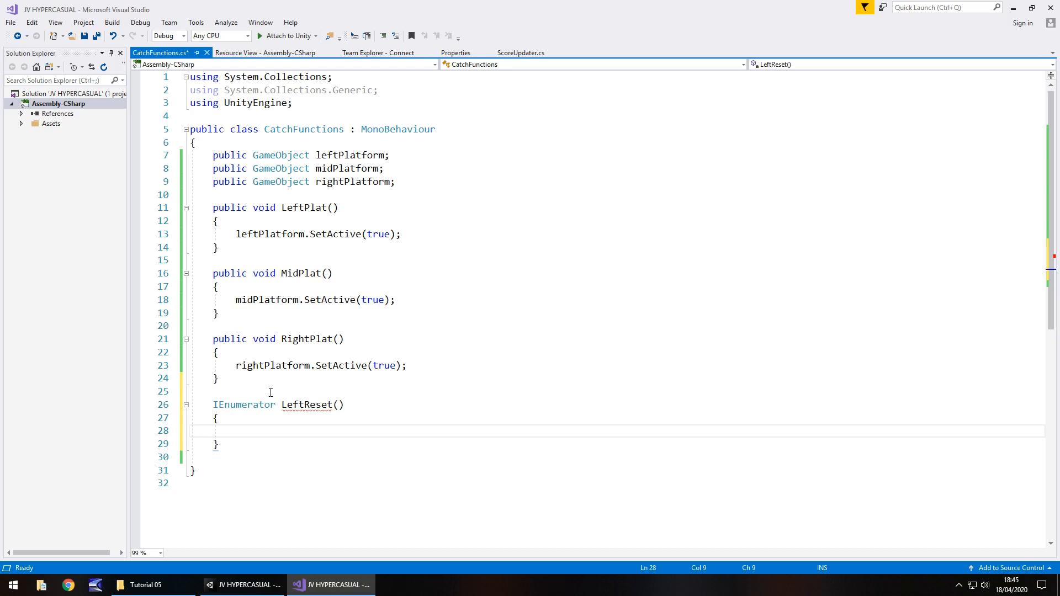
# Make LeftReset() wait half a second with yield return new WaitForSeconds(0.5f);.
pyautogui.write('yield')
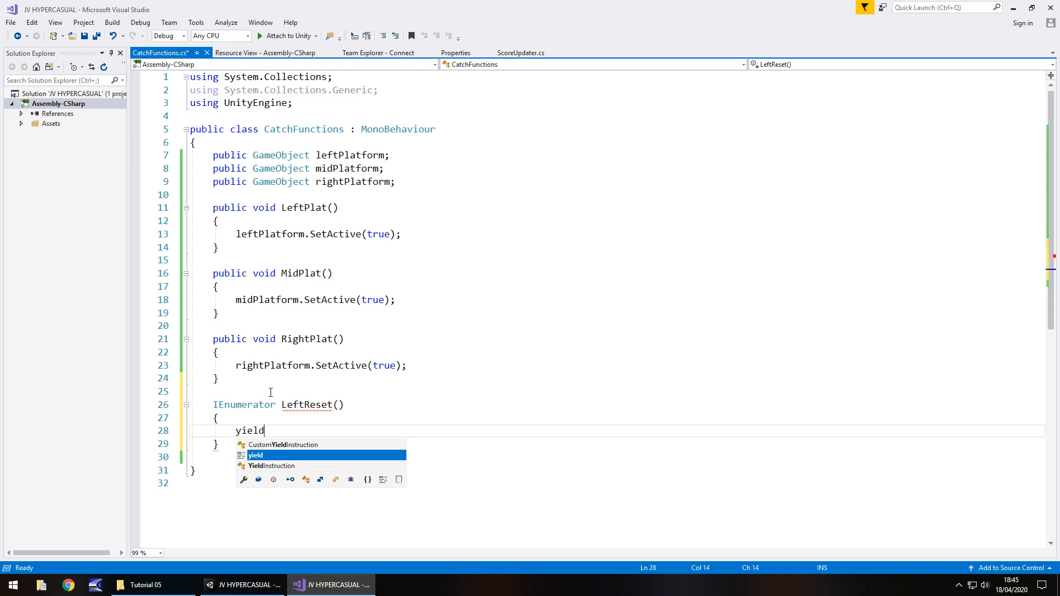
pyautogui.write(' return new ')
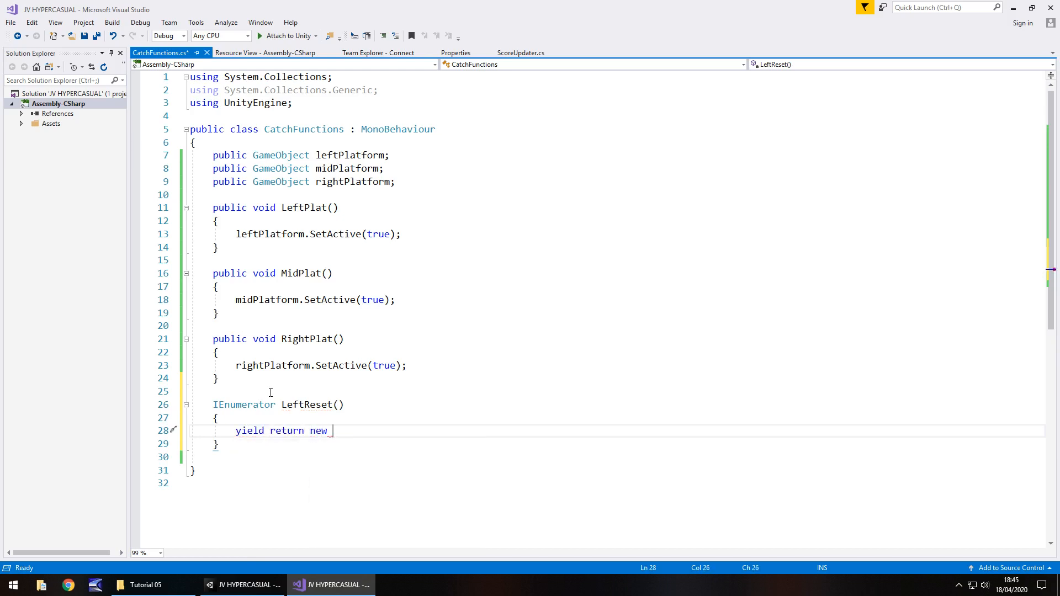
pyautogui.write('WaitF')
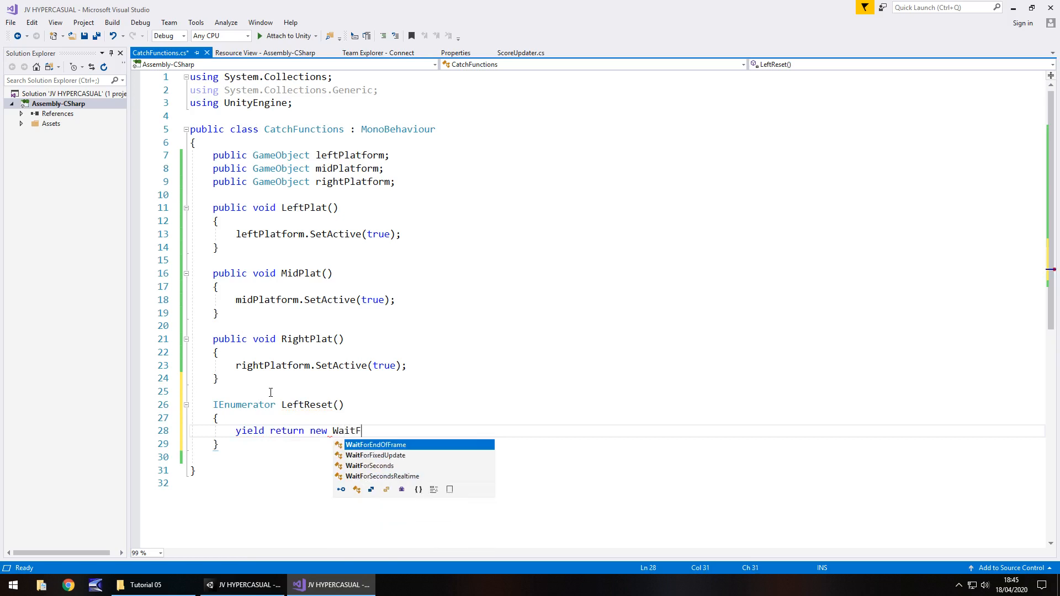
pyautogui.write('orSeconds(')
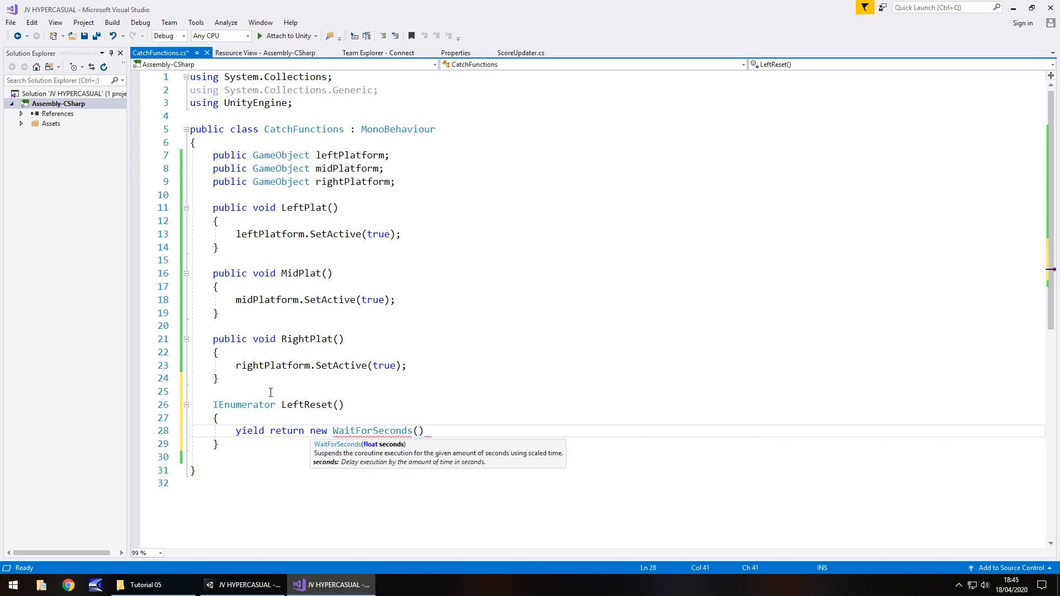
pyautogui.write('0.5')
pyautogui.write('f')
pyautogui.write(');')
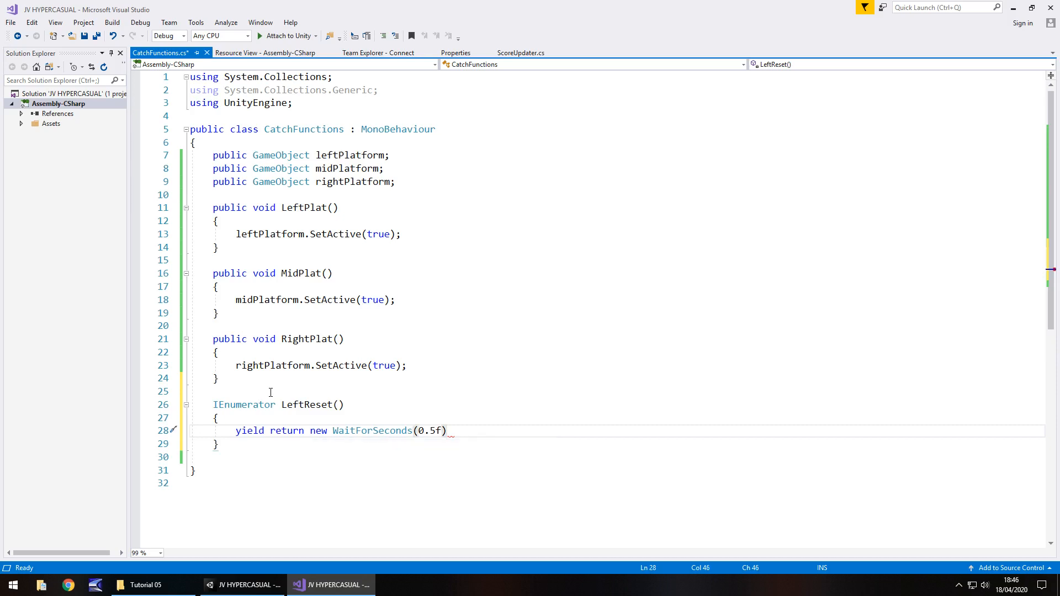
# Add the line leftPlatform.SetActive(false); after the wait in LeftReset().
pyautogui.press('Return')
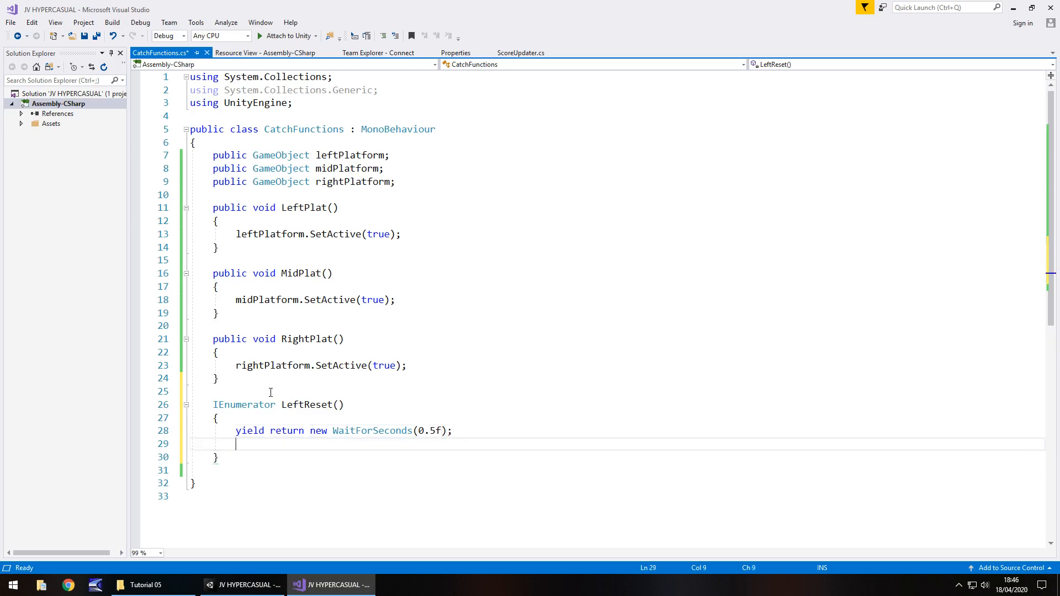
pyautogui.write('leftPlatform.Set')
pyautogui.press('Tab')
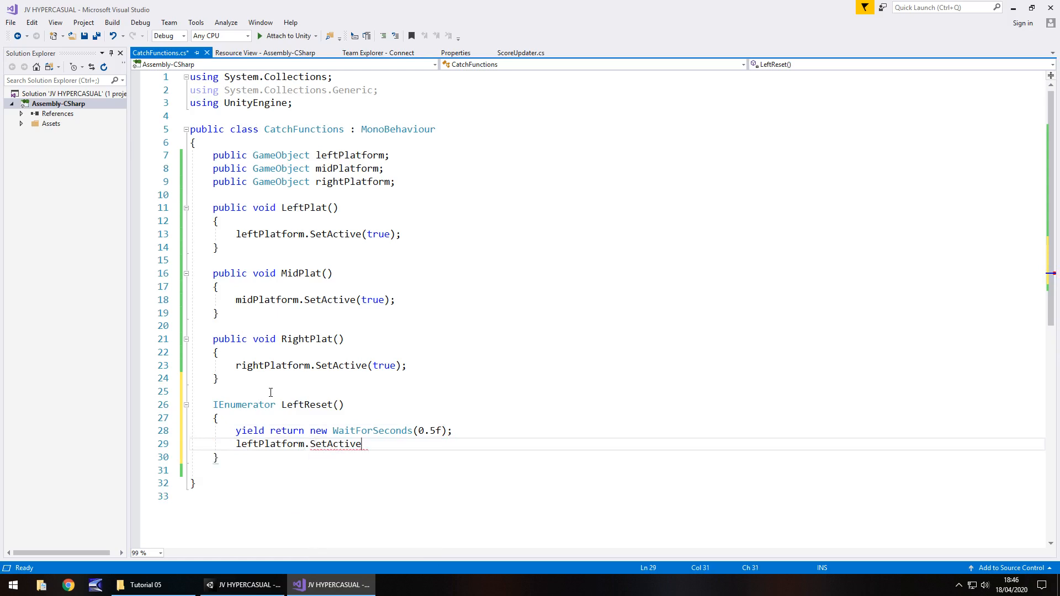
pyautogui.write('(false);')
# Duplicate the whole LeftReset() coroutine directly below the original, separated by a blank line.
pyautogui.moveTo(214, 408); pyautogui.dragTo(231, 454)
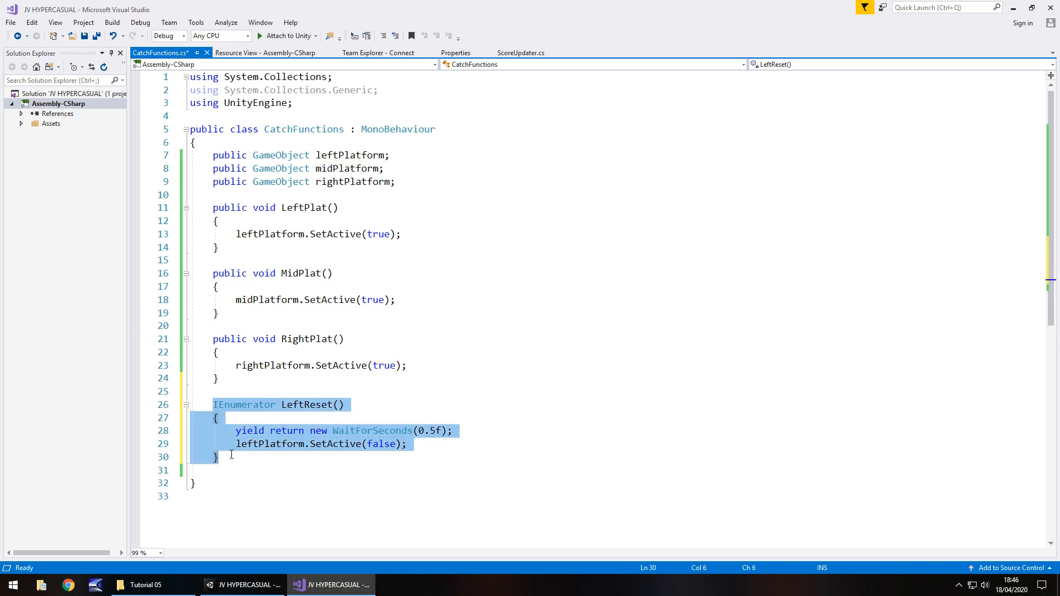
pyautogui.hotkey('ctrl', 'c')
pyautogui.click(286, 456)
pyautogui.press('Return')
pyautogui.press('Return')
pyautogui.hotkey('ctrl', 'v')
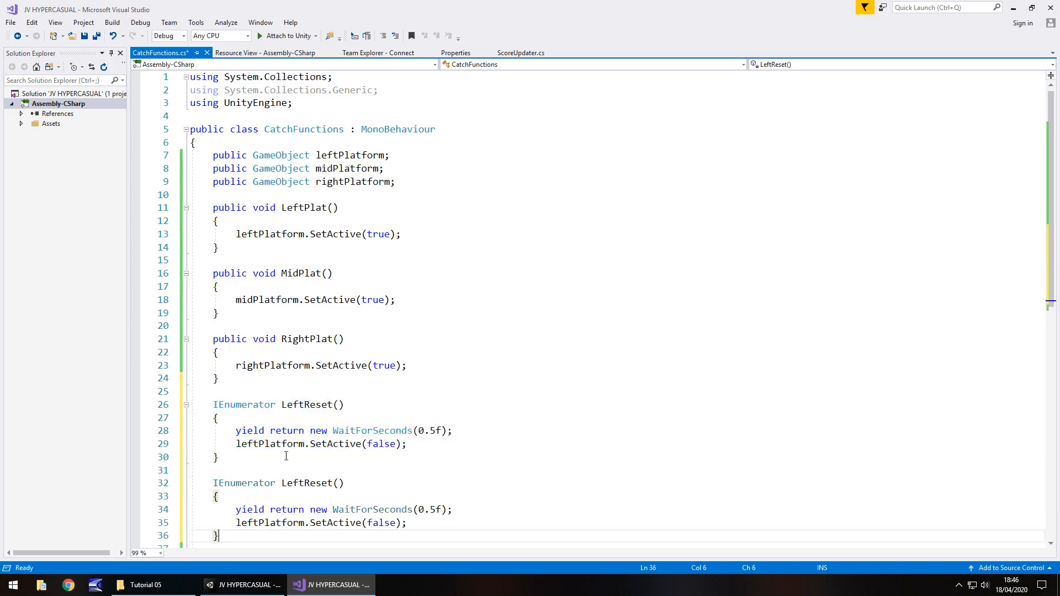
# Rename the duplicated coroutine to MidReset() and make it deactivate midPlatform.
pyautogui.moveTo(282, 483); pyautogui.dragTo(304, 483)
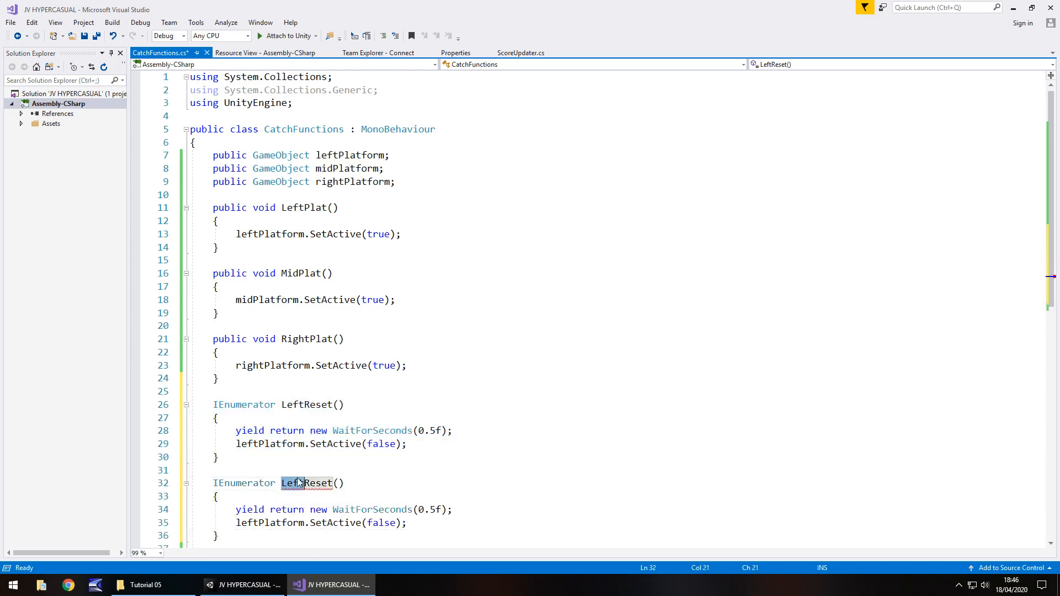
pyautogui.write('Mid')
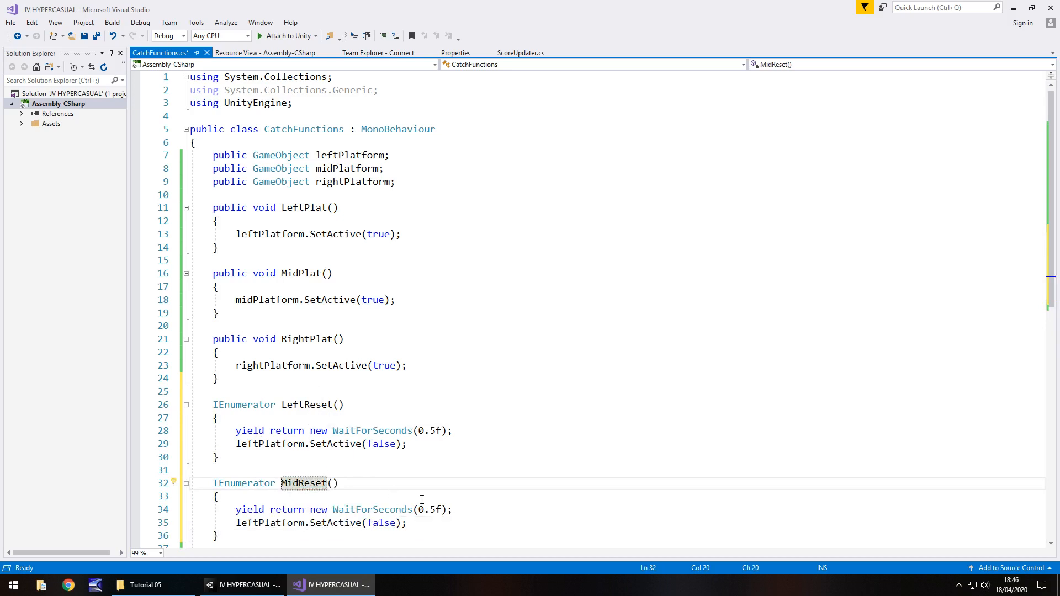
pyautogui.moveTo(236, 523); pyautogui.dragTo(262, 523)
pyautogui.write('mi')
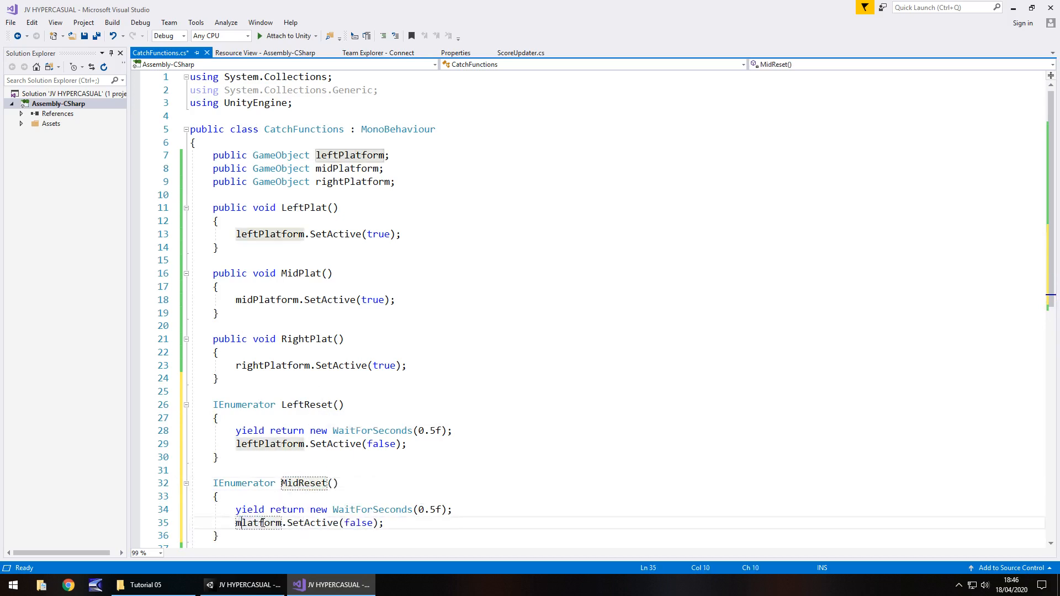
pyautogui.write('dP')
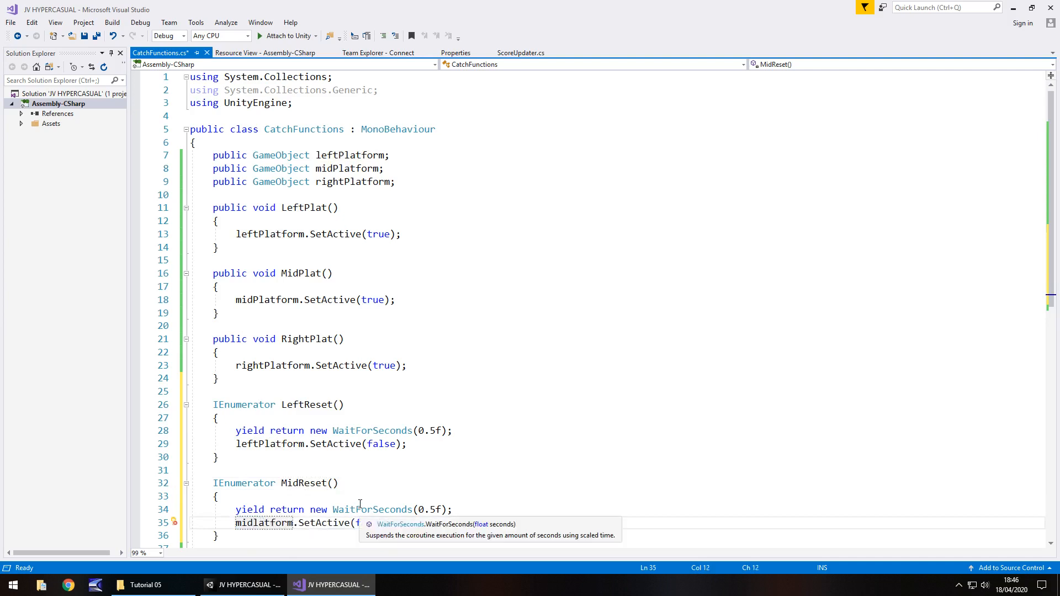
# Add another copy of the LeftReset() coroutine below MidReset(), renamed RightReset() and deactivating rightPlatform.
pyautogui.scroll(-2, 240, 458)
pyautogui.click(238, 463)
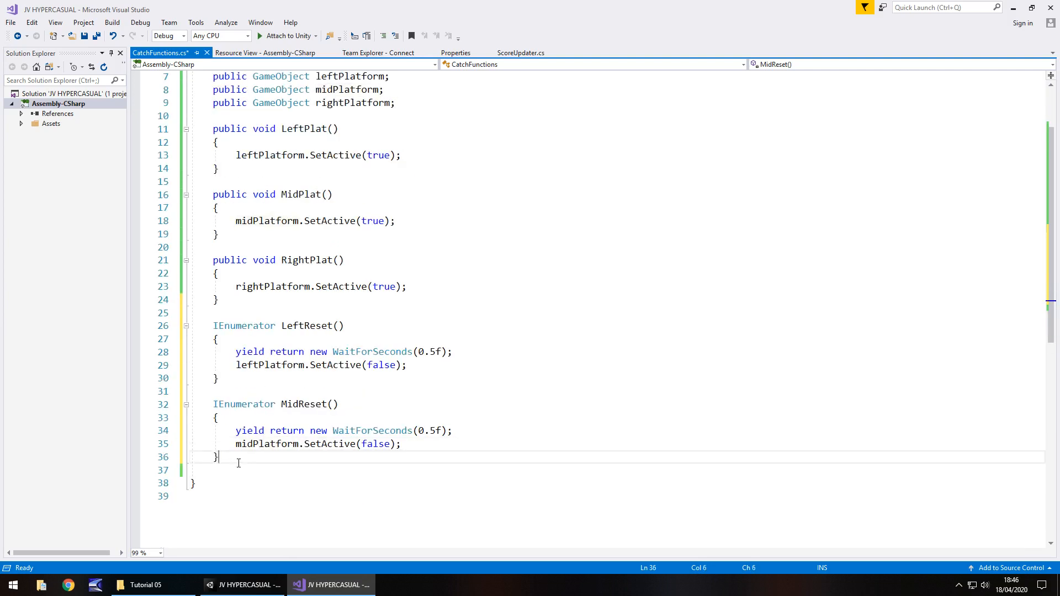
pyautogui.hotkey('ctrl', 'v')
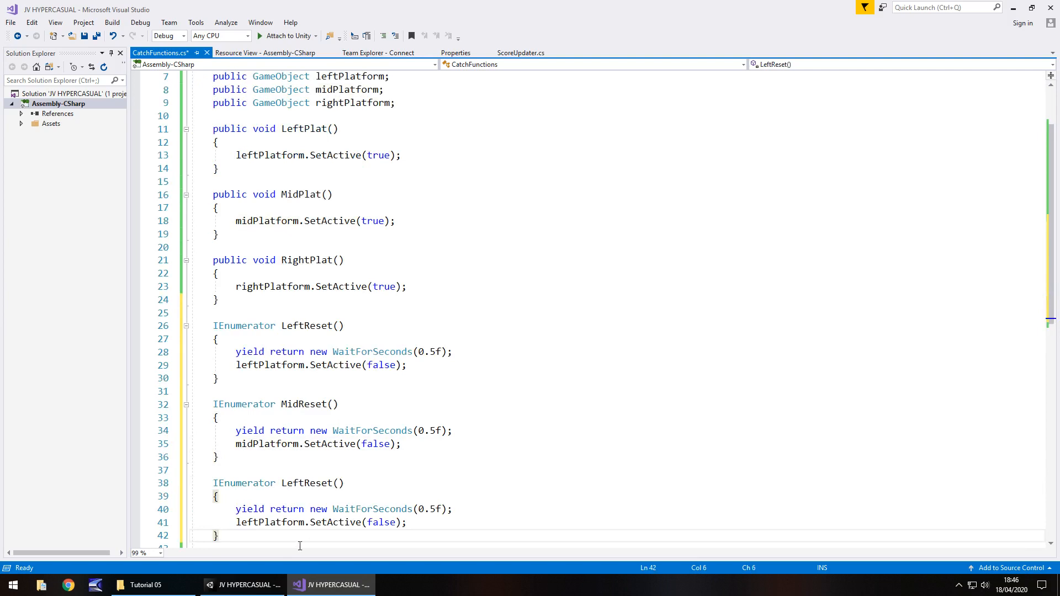
pyautogui.moveTo(237, 524); pyautogui.dragTo(258, 523)
pyautogui.write('righ')
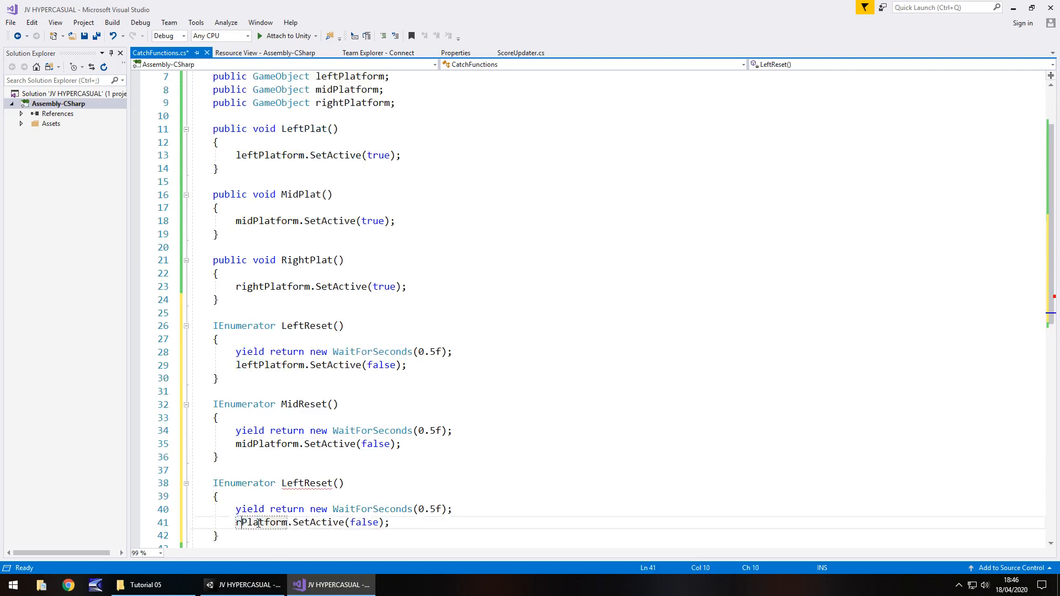
pyautogui.write('t')
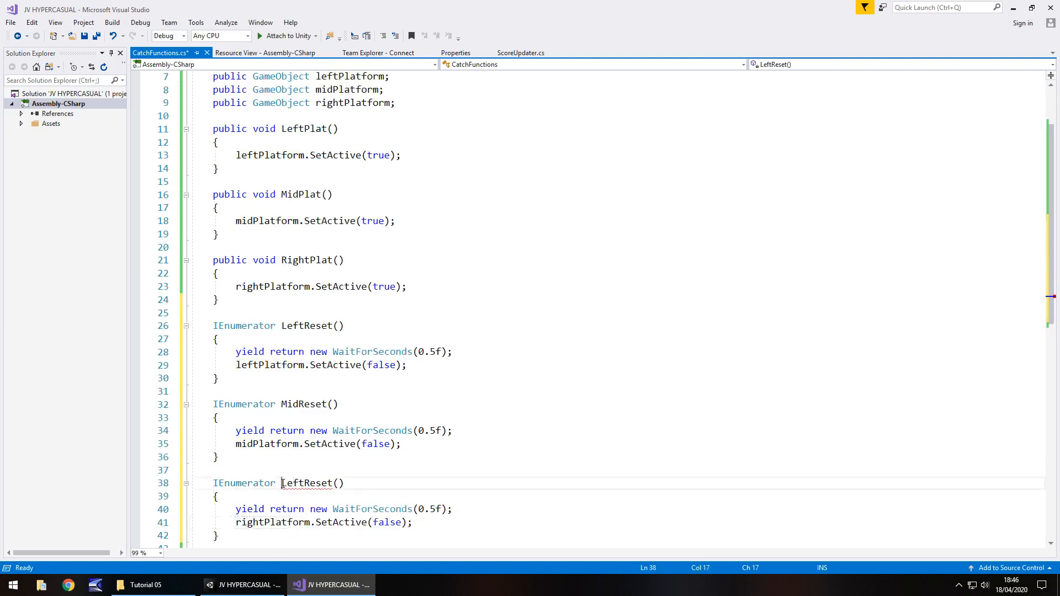
pyautogui.moveTo(282, 484); pyautogui.dragTo(304, 484)
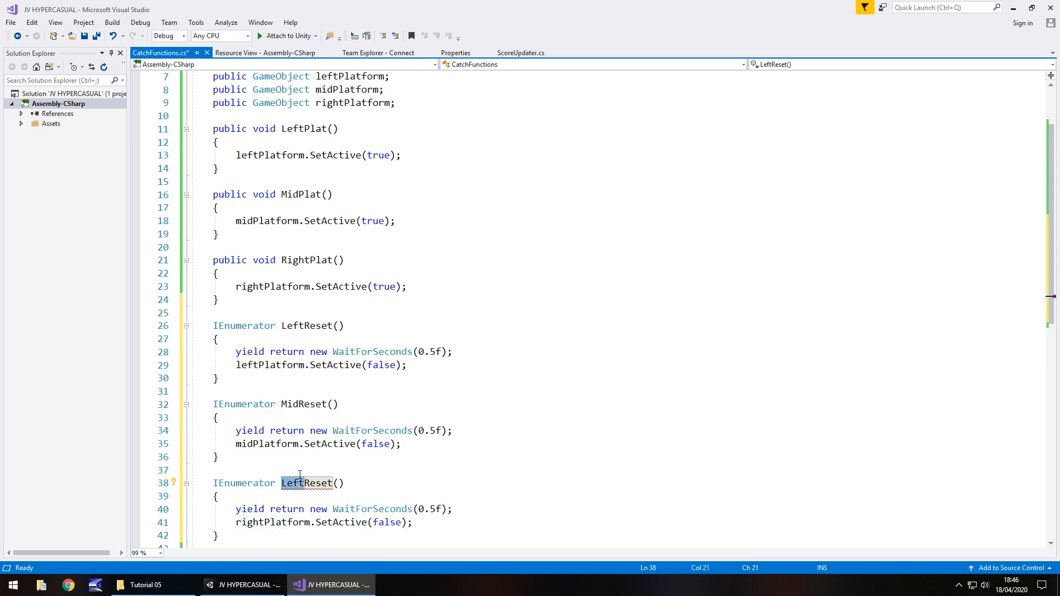
pyautogui.write('Right')
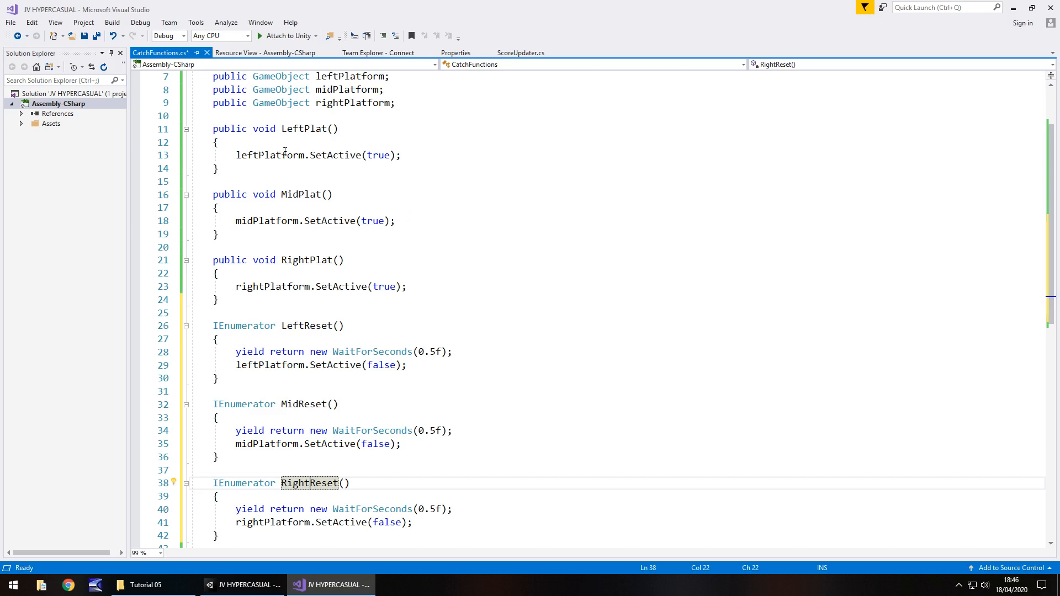
# Add the line StartCoroutine(LeftReset()); after the SetActive call in the LeftPlat method.
pyautogui.click(285, 155)
pyautogui.click(270, 221)
pyautogui.click(270, 287)
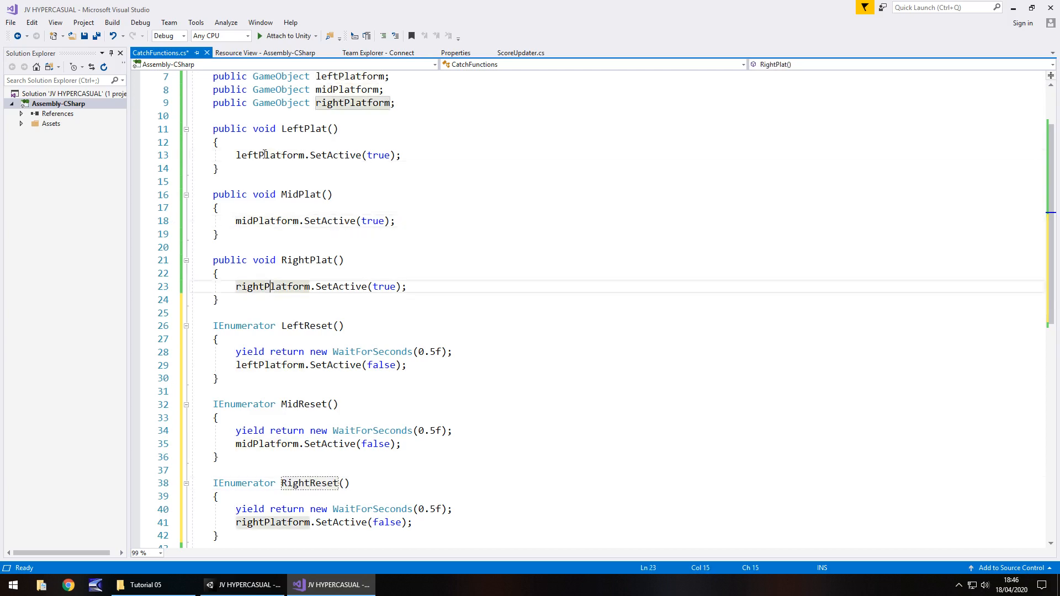
pyautogui.moveTo(236, 155); pyautogui.dragTo(396, 156)
pyautogui.click(420, 153)
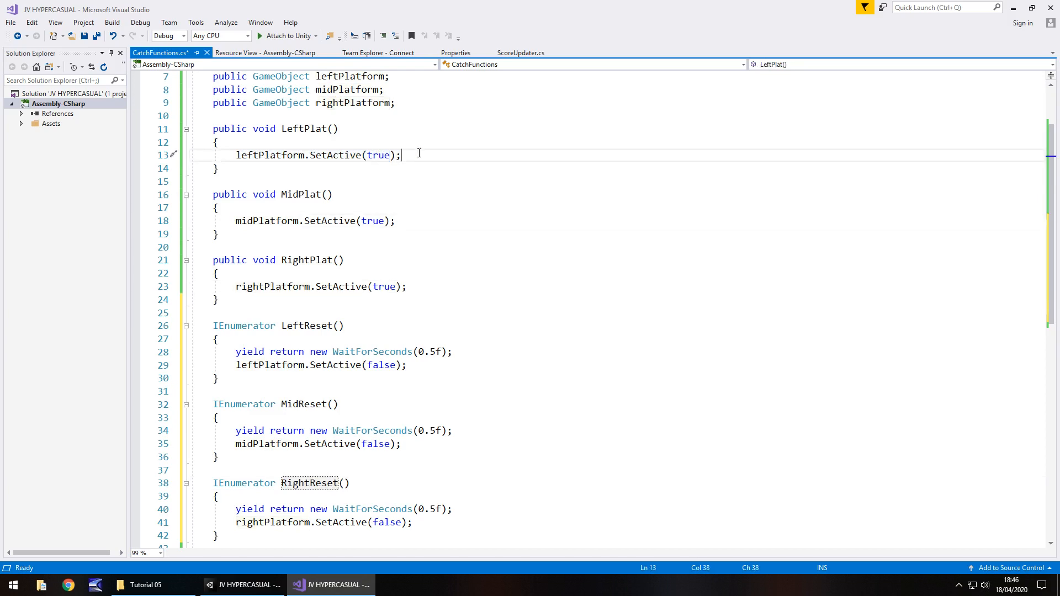
pyautogui.press('Return')
pyautogui.write('S')
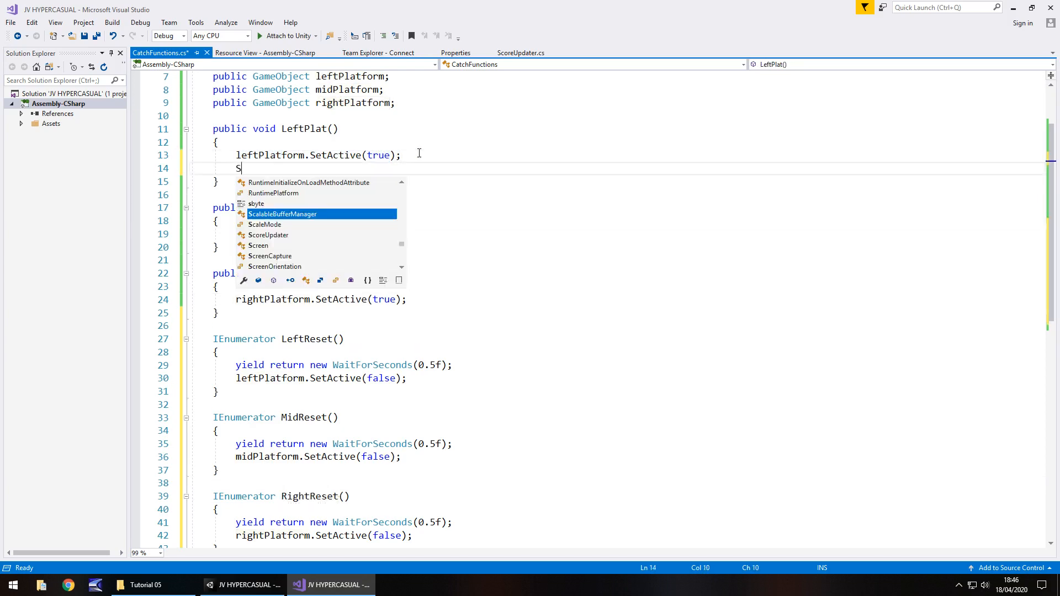
pyautogui.write('tart')
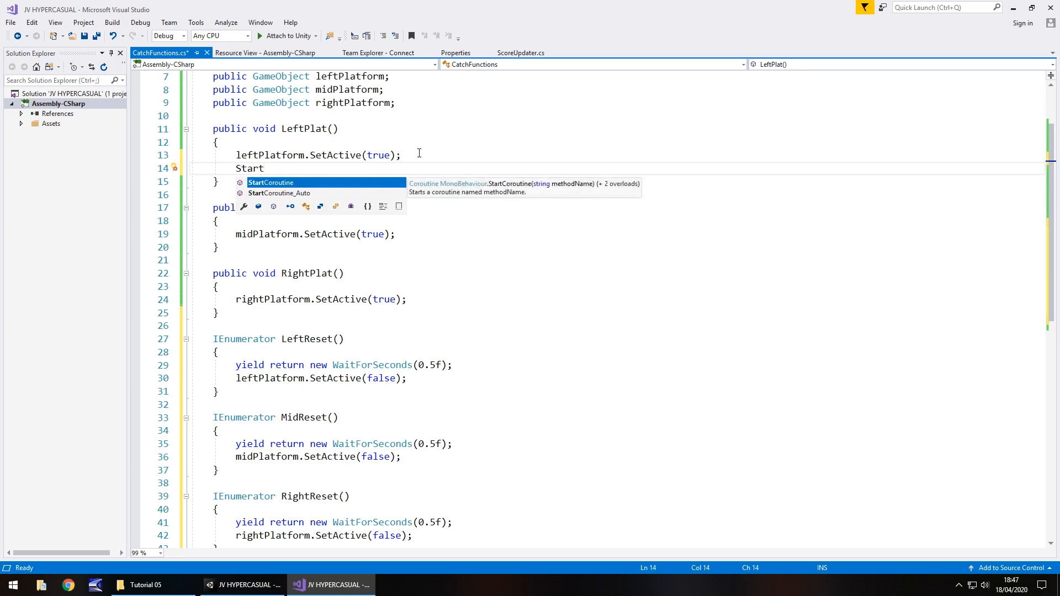
pyautogui.write('Corout')
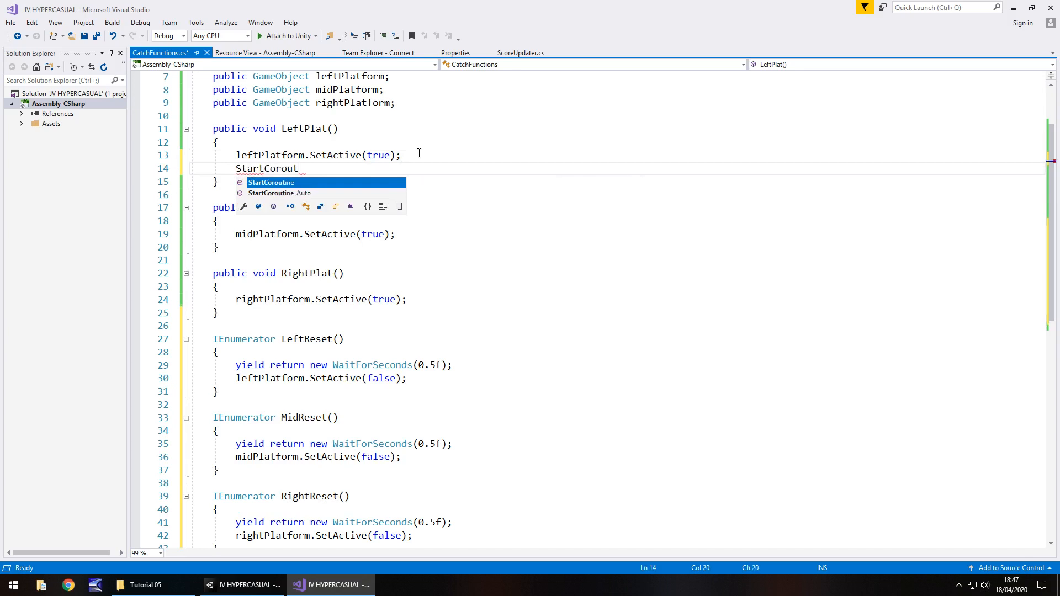
pyautogui.write('ine(')
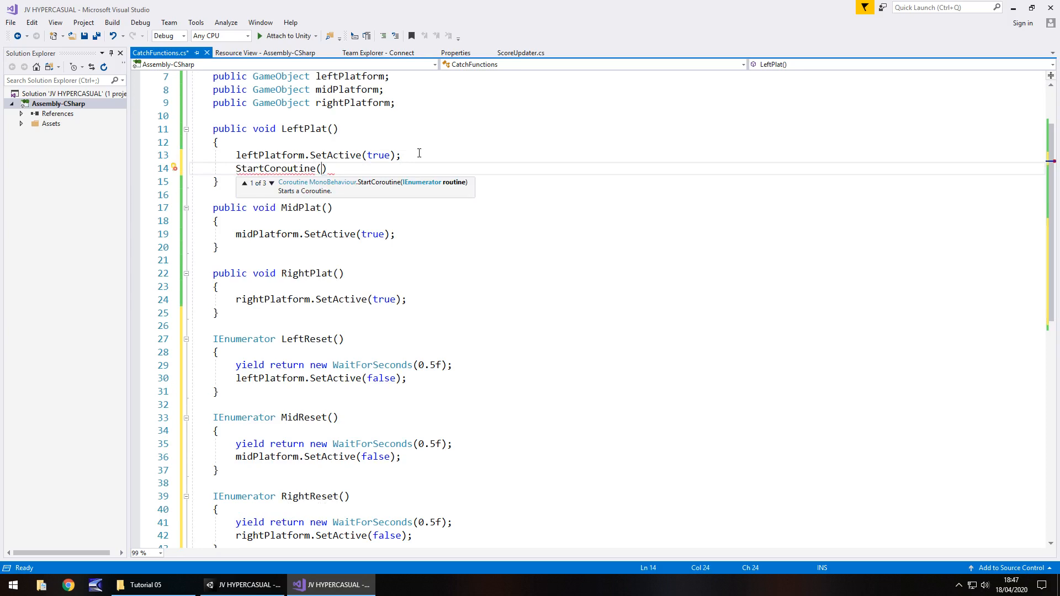
pyautogui.write('LeftReset')
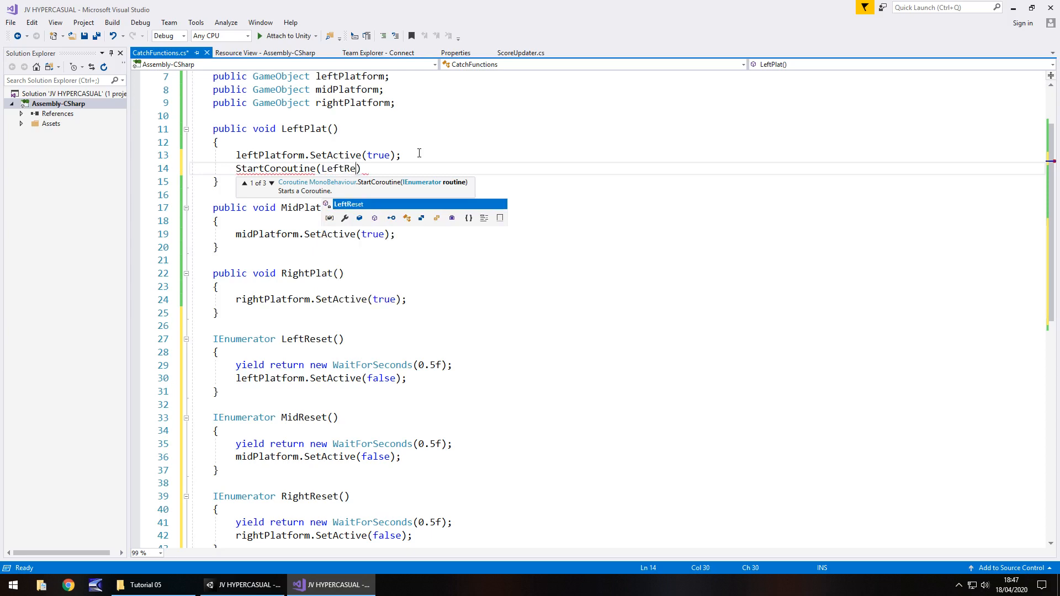
pyautogui.write('()')
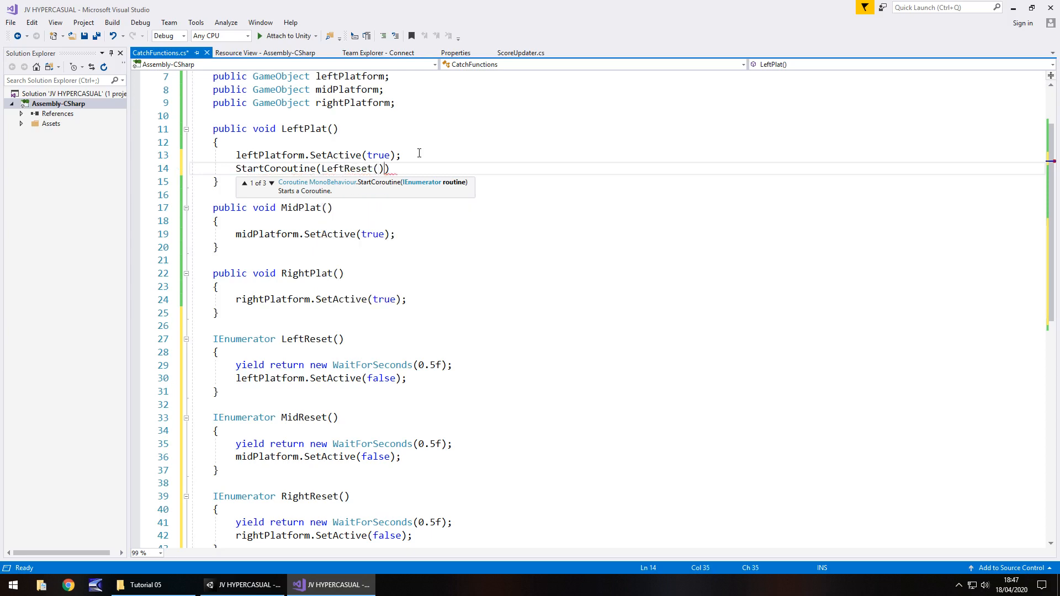
pyautogui.write(');')
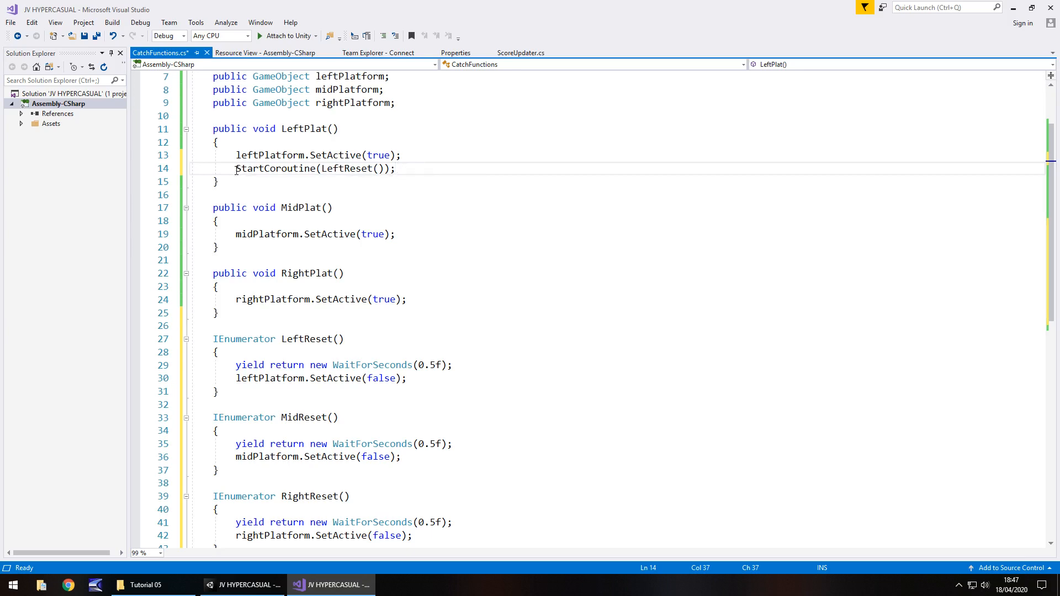
# Copy the StartCoroutine line into the MidPlat method after its SetActive call and make it start MidReset().
pyautogui.moveTo(236, 170); pyautogui.dragTo(397, 169)
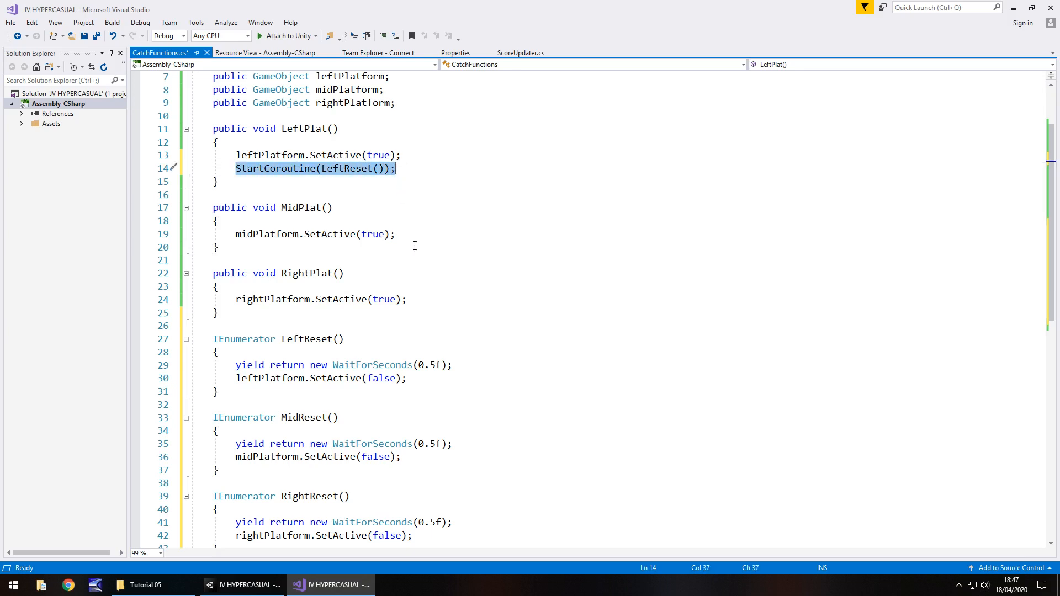
pyautogui.click(433, 235)
pyautogui.press('Return')
pyautogui.hotkey('ctrl', 'v')
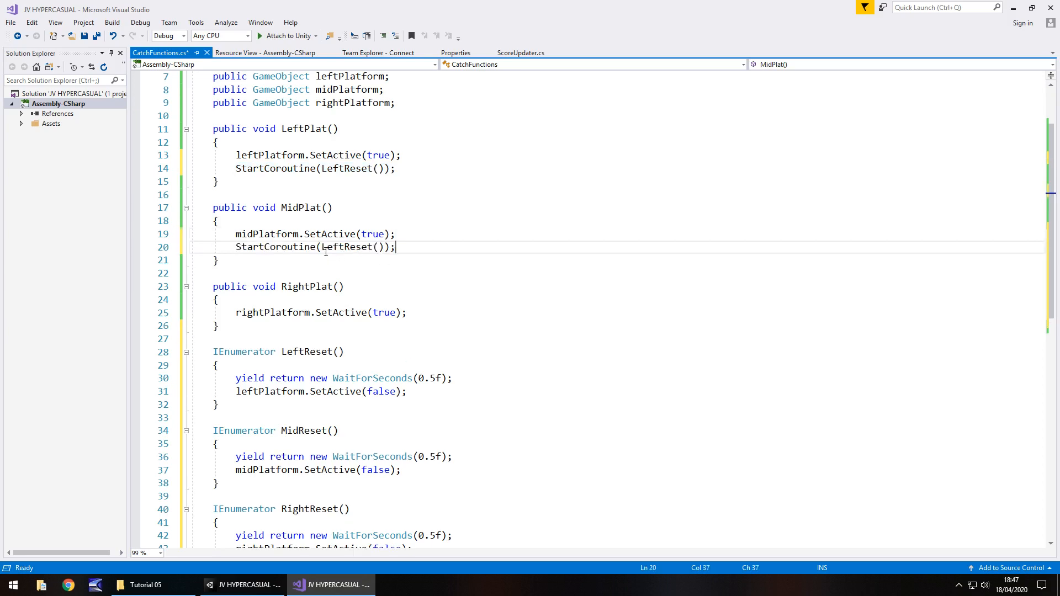
pyautogui.moveTo(323, 247); pyautogui.dragTo(349, 247)
pyautogui.write('Mi')
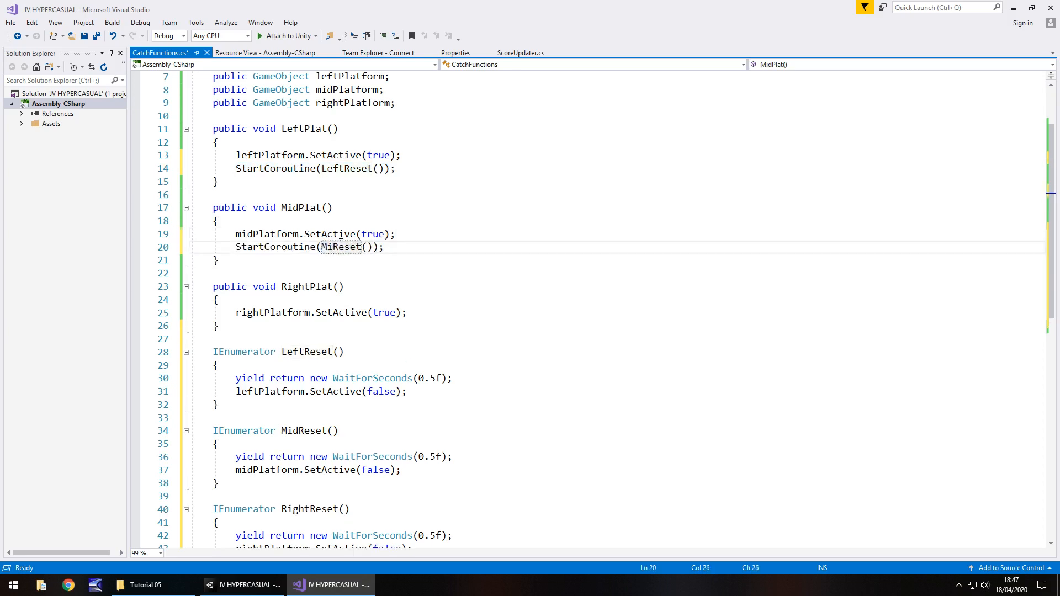
pyautogui.write('d')
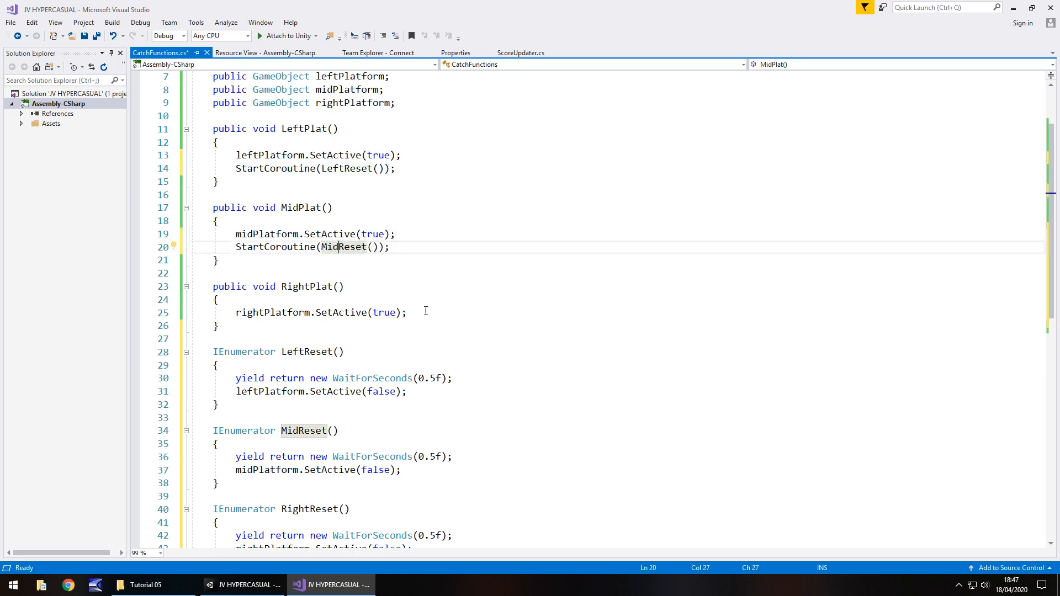
# Add StartCoroutine(RightReset()); after the SetActive call in the RightPlat method and save the script.
pyautogui.click(427, 313)
pyautogui.press('Return')
pyautogui.hotkey('ctrl', 'v')
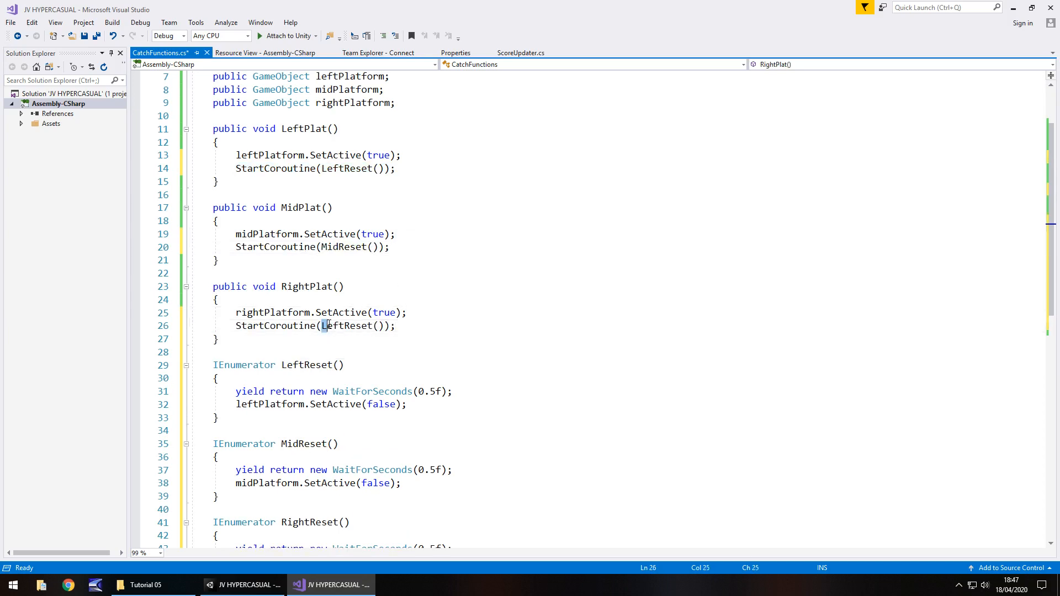
pyautogui.moveTo(322, 326); pyautogui.dragTo(347, 326)
pyautogui.write('Right')
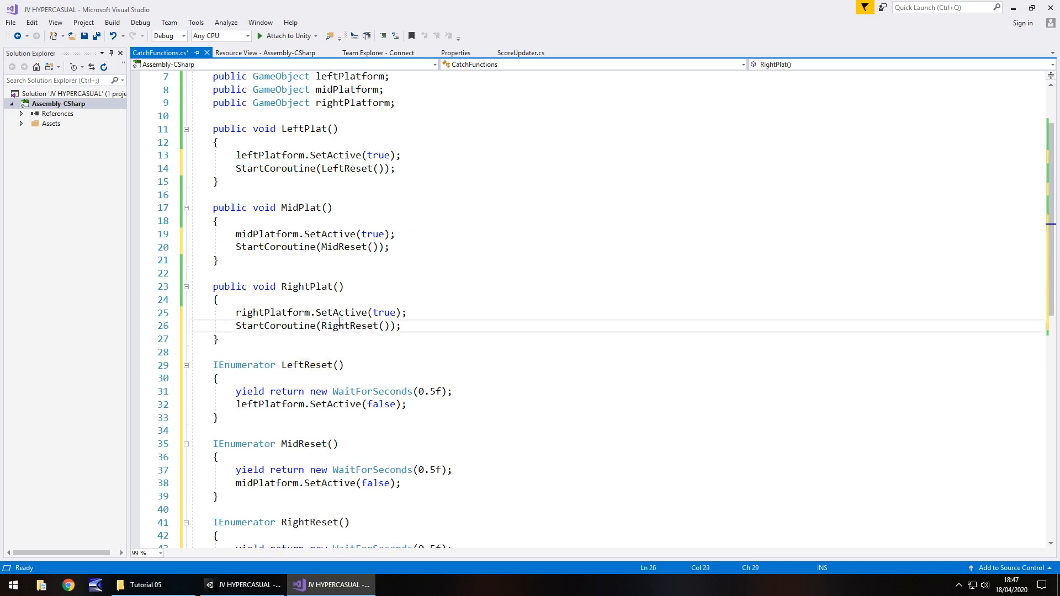
pyautogui.hotkey('ctrl', 's')
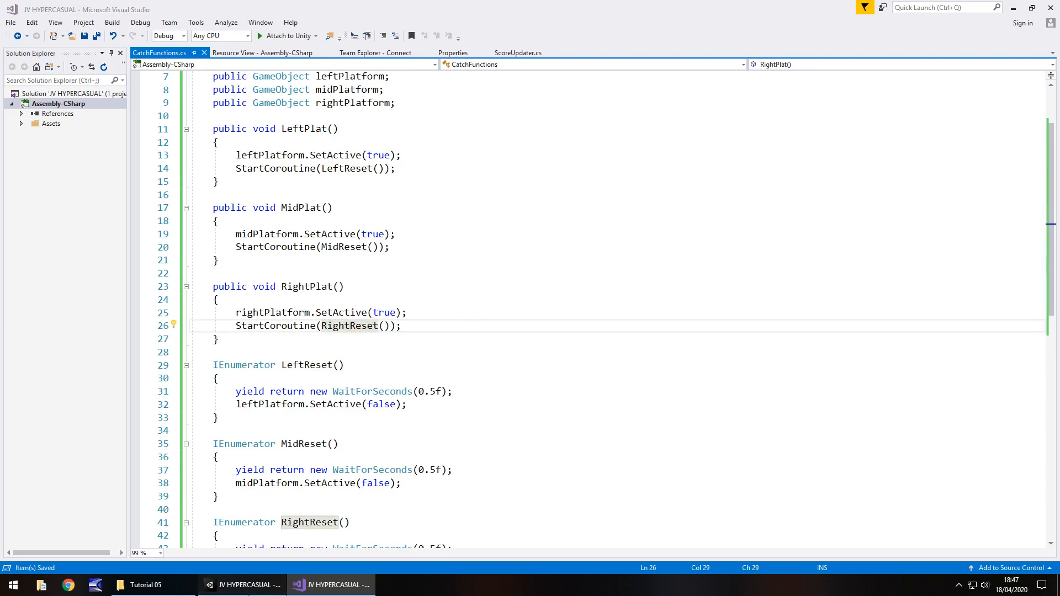
# Switch to Unity, play-test the left, middle and right CATCH buttons to check that their platforms reset, and stop play mode.
pyautogui.click(243, 584)
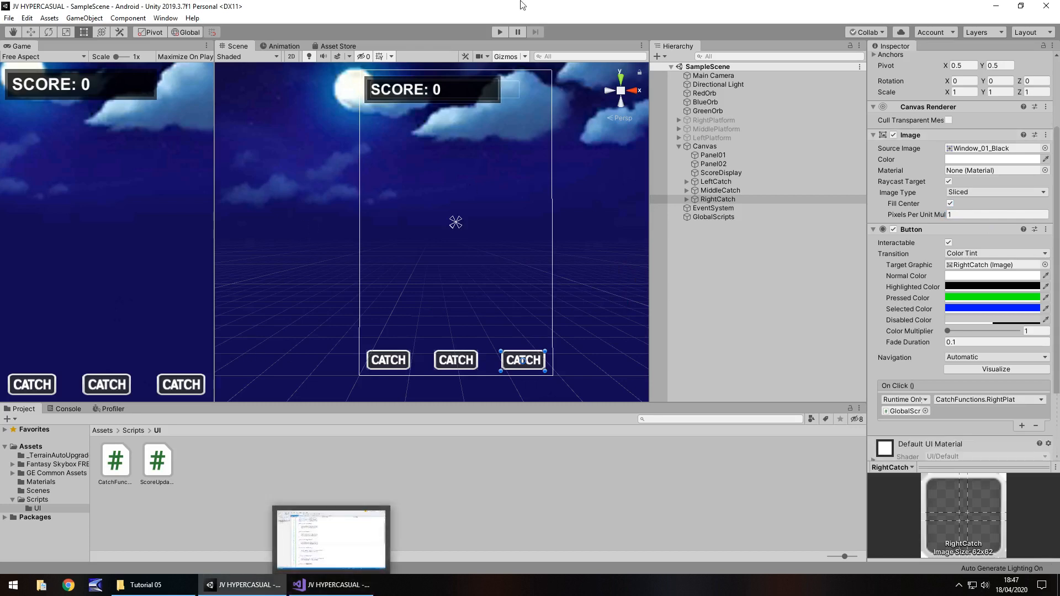
pyautogui.click(497, 31)
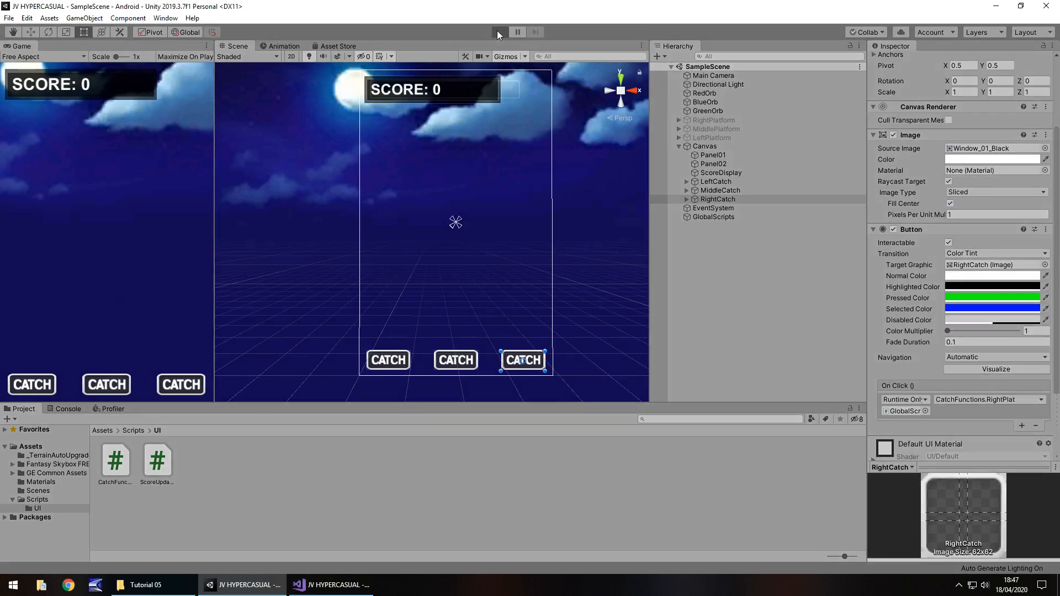
pyautogui.click(36, 385)
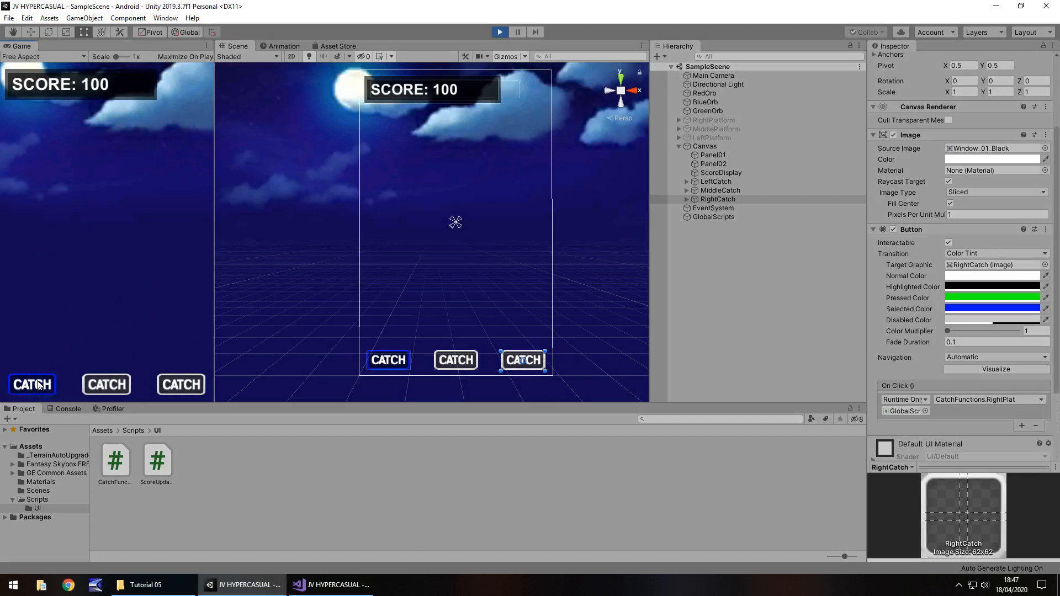
pyautogui.click(106, 385)
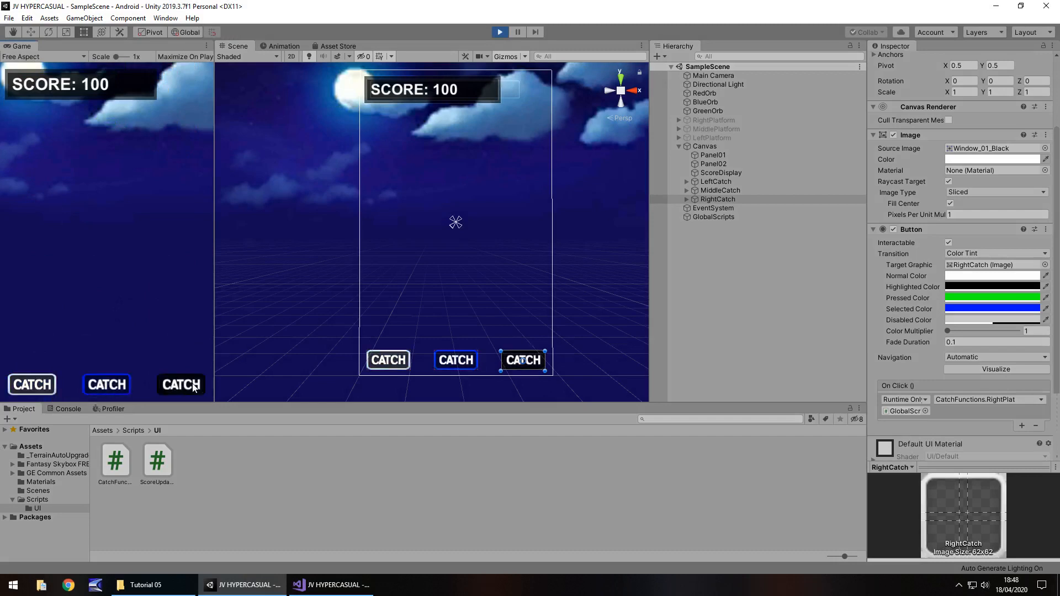
pyautogui.click(194, 388)
pyautogui.click(106, 385)
pyautogui.click(173, 384)
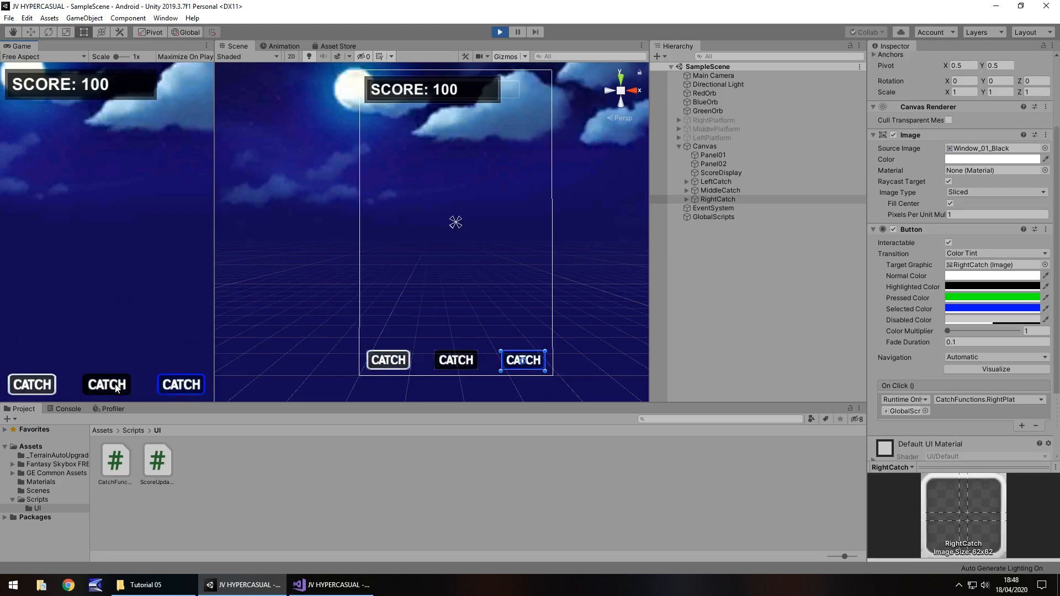
pyautogui.click(499, 32)
# Review the CatchFunctions script in Visual Studio, return to Unity and play-test the middle CATCH button, stopping play mode at the end.
pyautogui.click(332, 585)
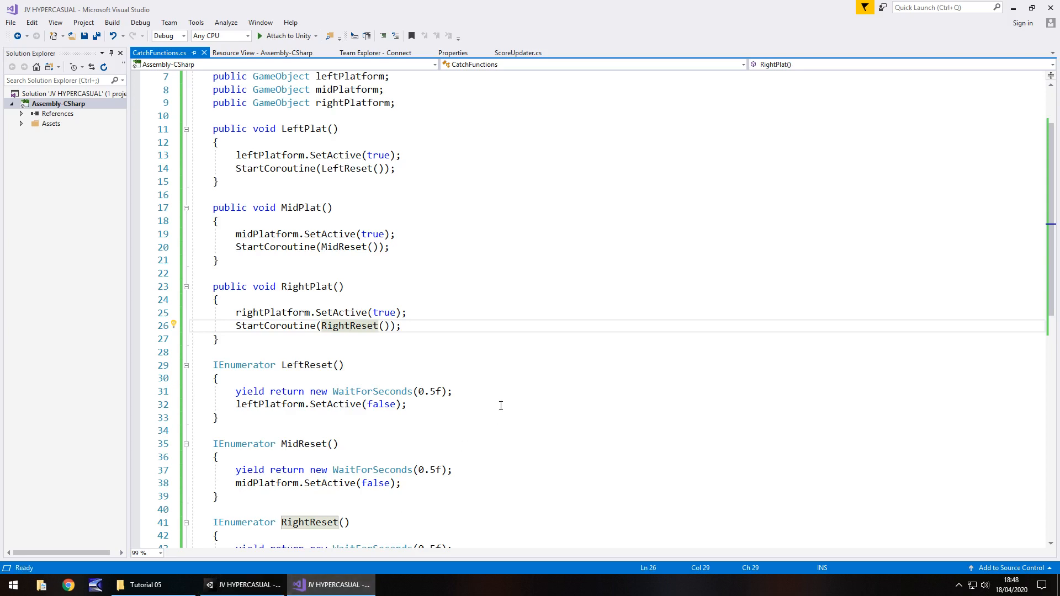
pyautogui.scroll(2, 487, 391)
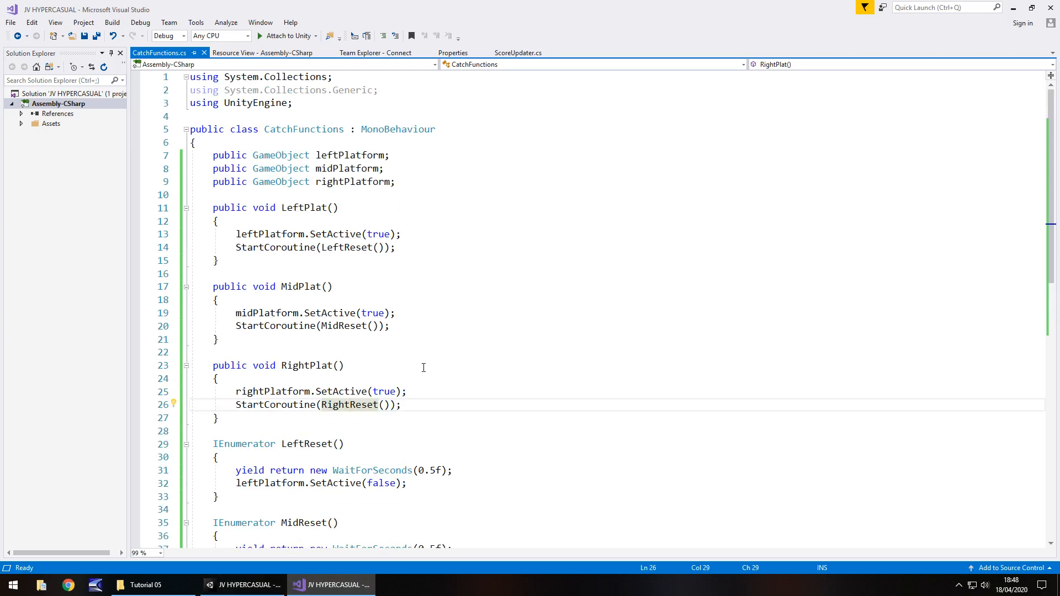
pyautogui.click(243, 585)
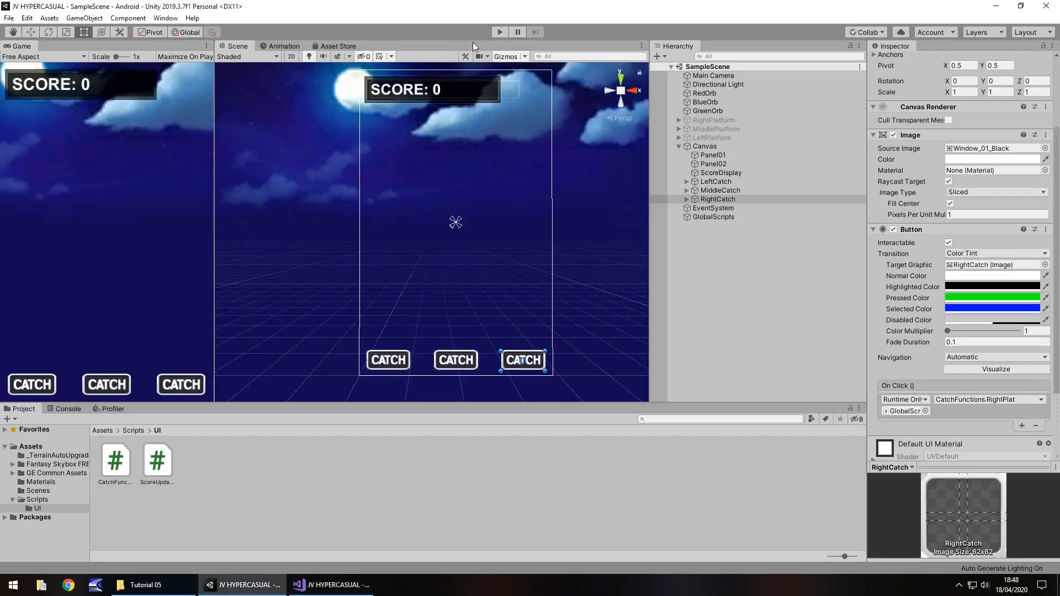
pyautogui.click(501, 32)
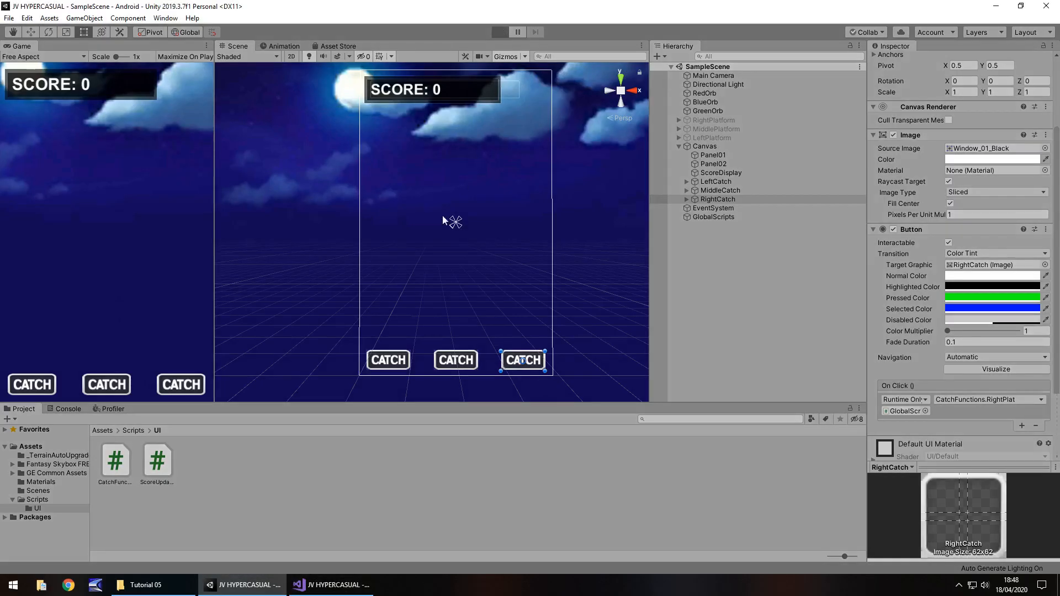
pyautogui.click(107, 385)
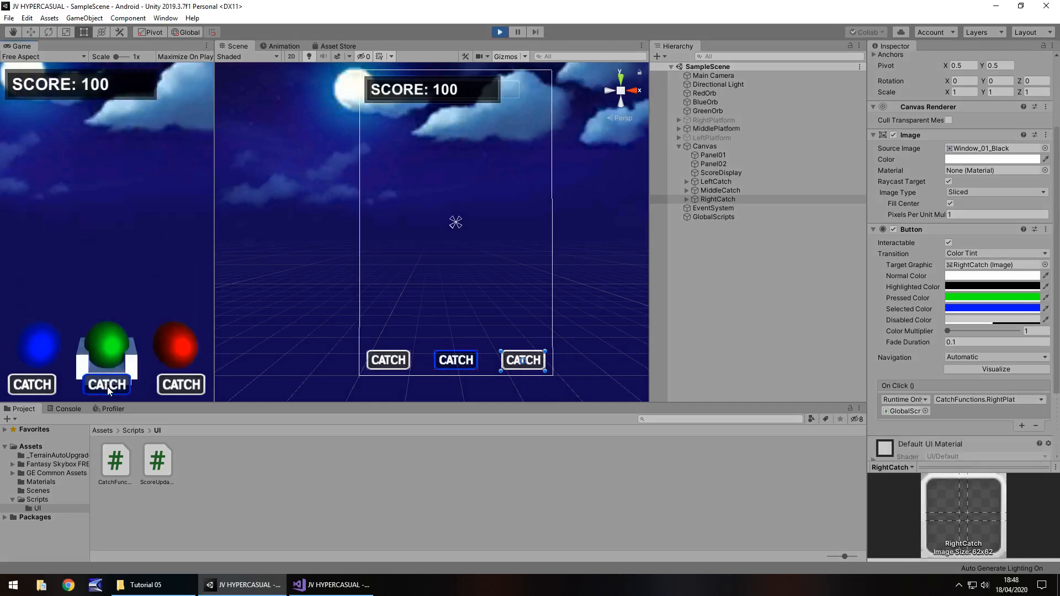
pyautogui.click(499, 32)
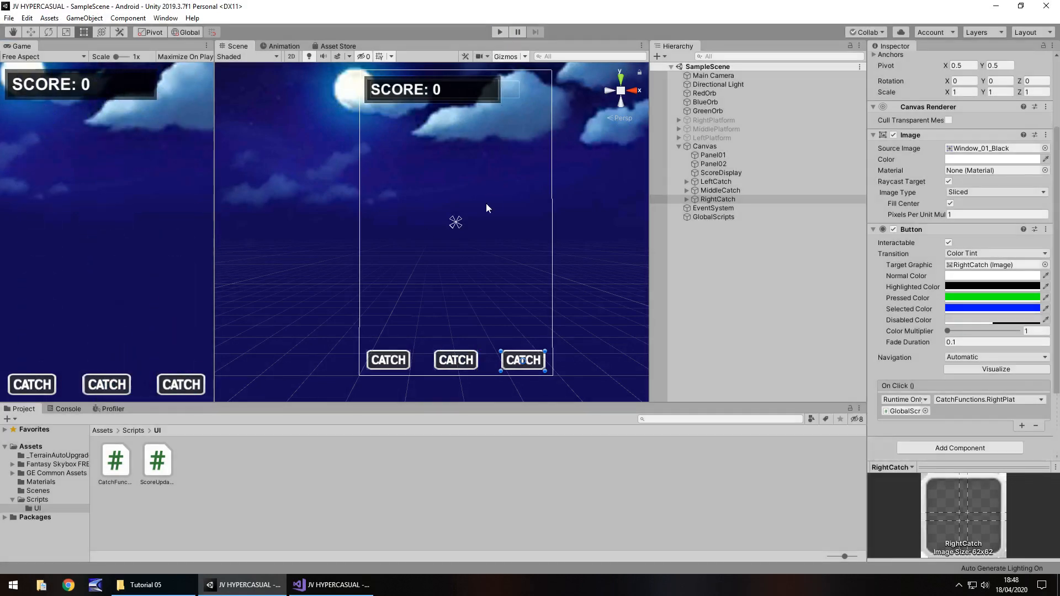